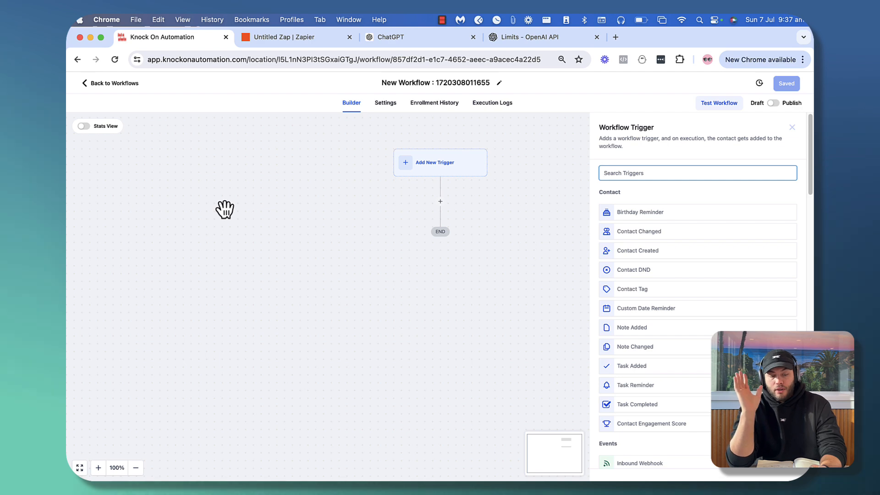
# Go from the workflow to Sites > Forms and create a blank form from scratch (Form 9)
pyautogui.click(113, 83)
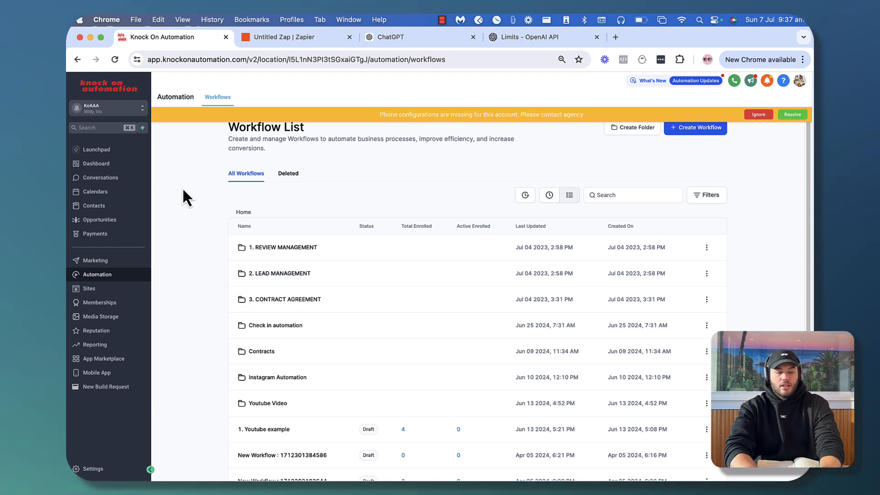
pyautogui.click(89, 288)
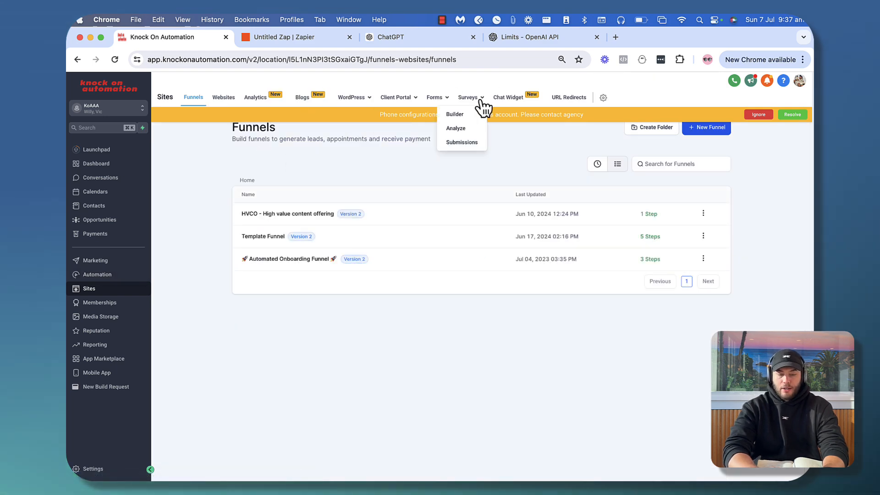
pyautogui.moveTo(472, 103)
pyautogui.moveTo(440, 105)
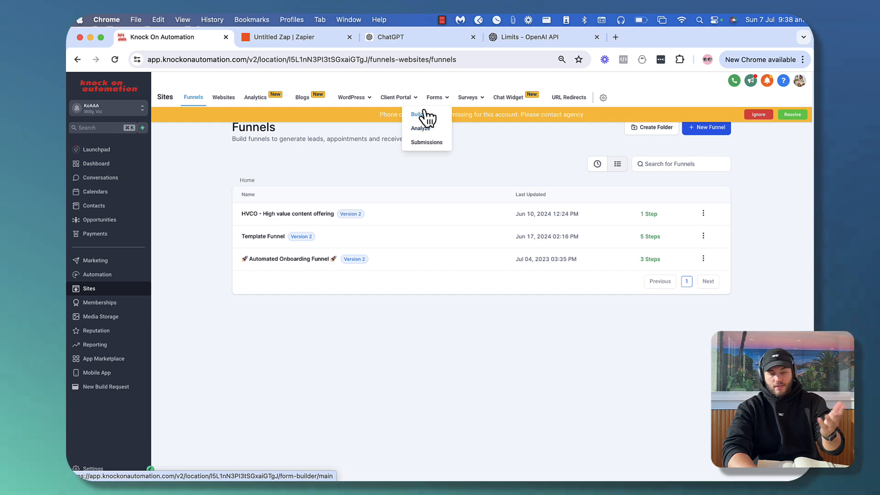
pyautogui.click(423, 115)
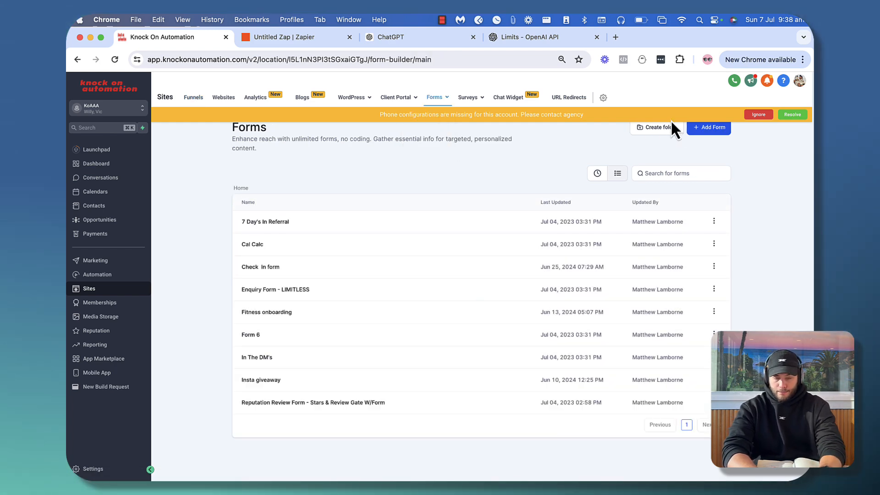
pyautogui.click(716, 130)
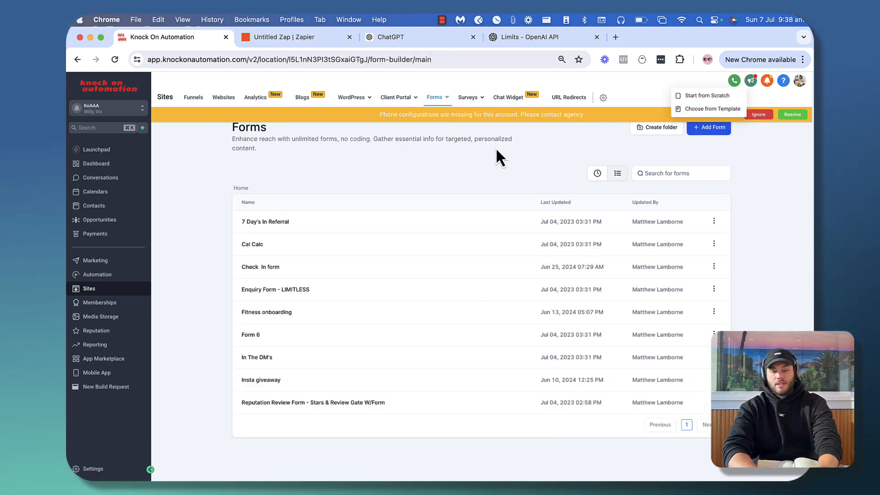
pyautogui.click(699, 96)
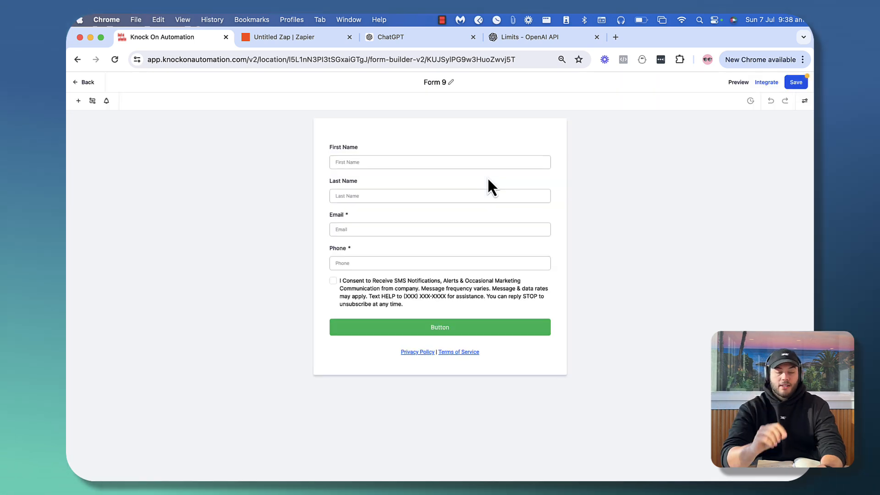
# Rename the form from 'Form 9' to 'AI Lead Magnet'
pyautogui.click(448, 83)
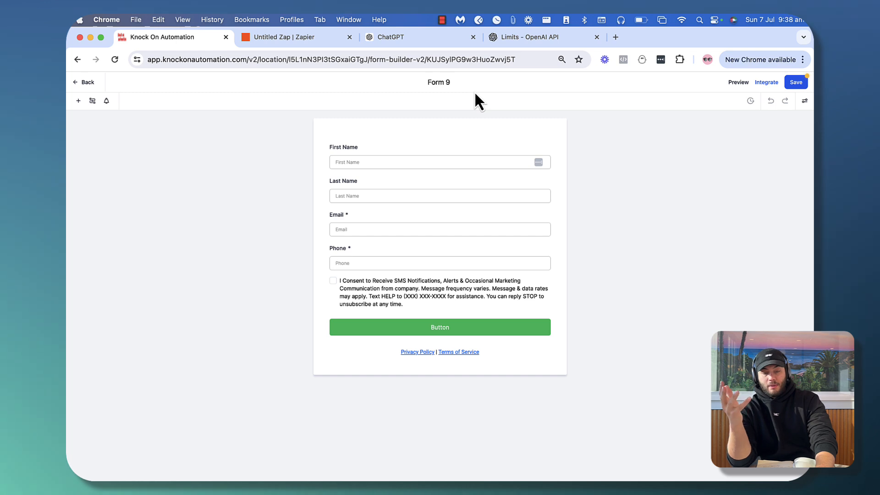
pyautogui.press('BackSpace')
pyautogui.press('BackSpace')
pyautogui.press('BackSpace')
pyautogui.press('BackSpace')
pyautogui.press('BackSpace')
pyautogui.press('BackSpace')
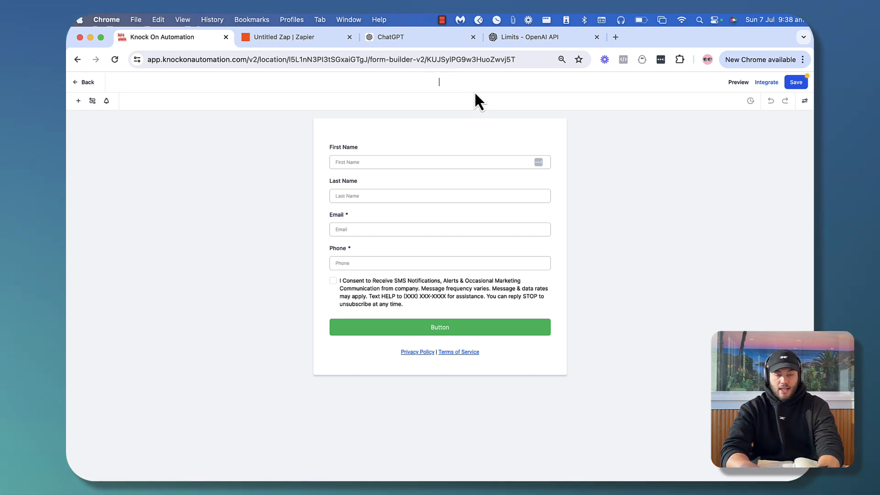
pyautogui.write('AI Le')
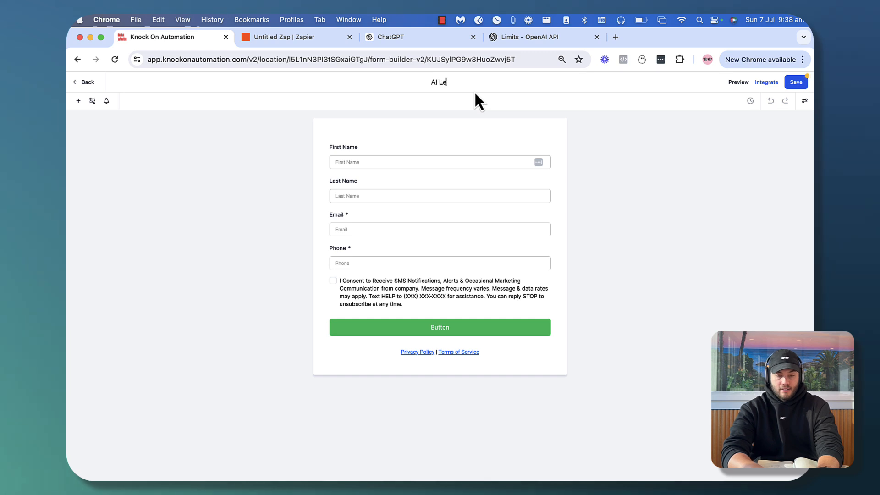
pyautogui.write('ad Magnet')
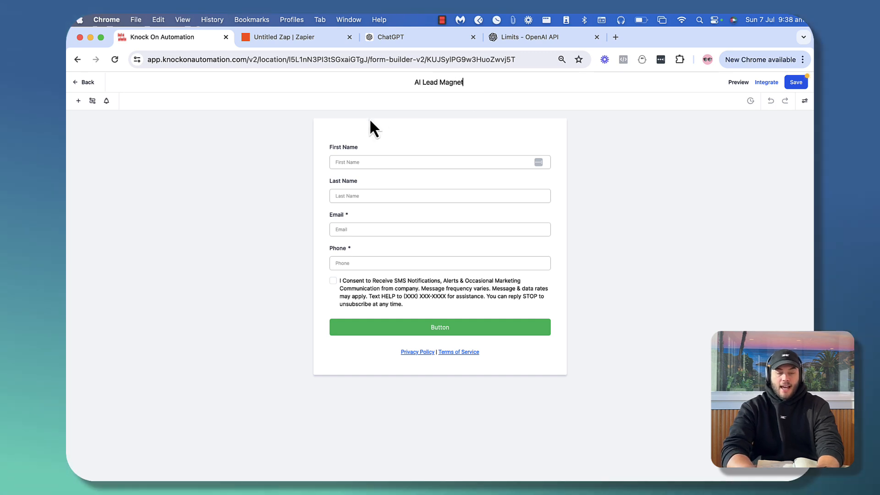
# Delete the SMS consent checkbox element from the form
pyautogui.click(399, 298)
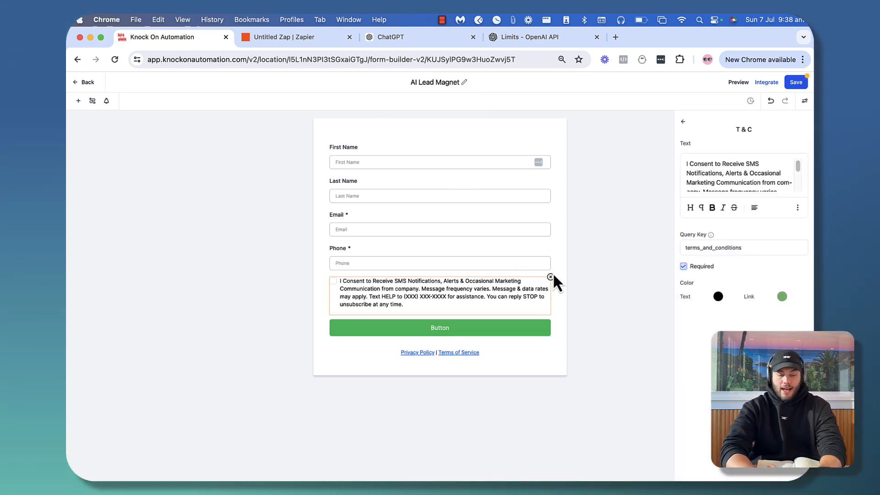
pyautogui.click(553, 279)
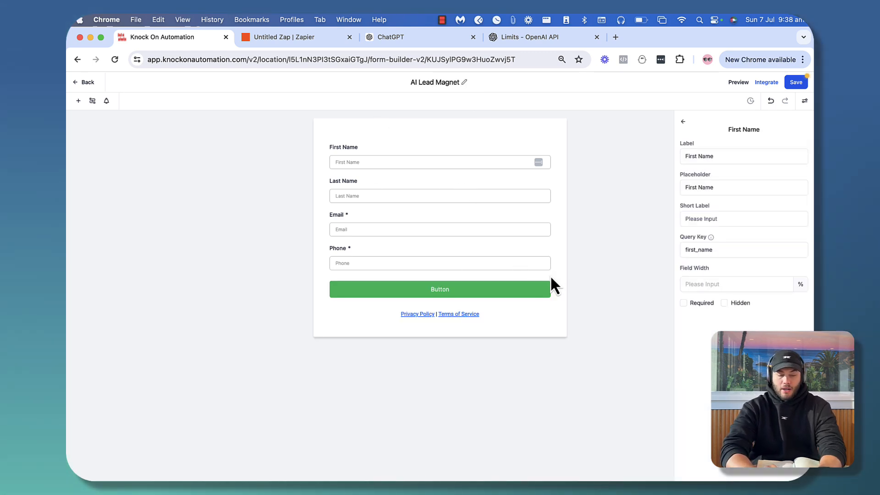
pyautogui.click(517, 313)
pyautogui.click(554, 304)
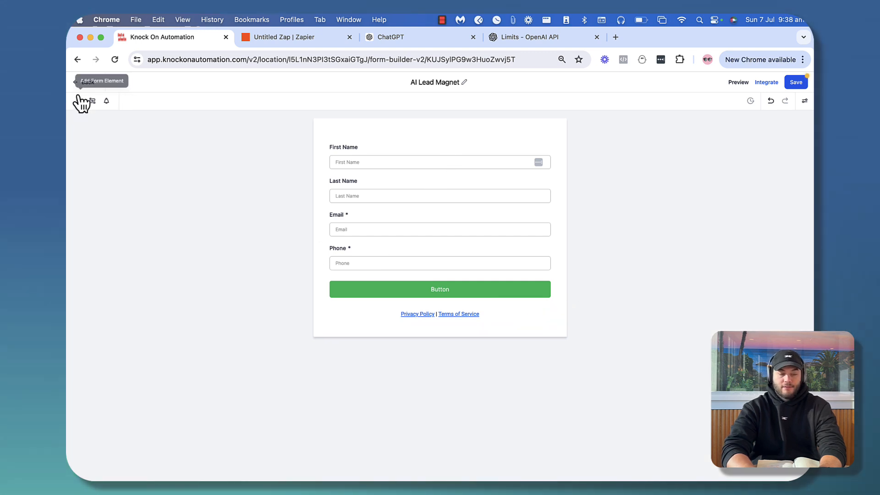
# Open the Custom Fields element list and search it for 'age'
pyautogui.click(79, 100)
pyautogui.click(171, 133)
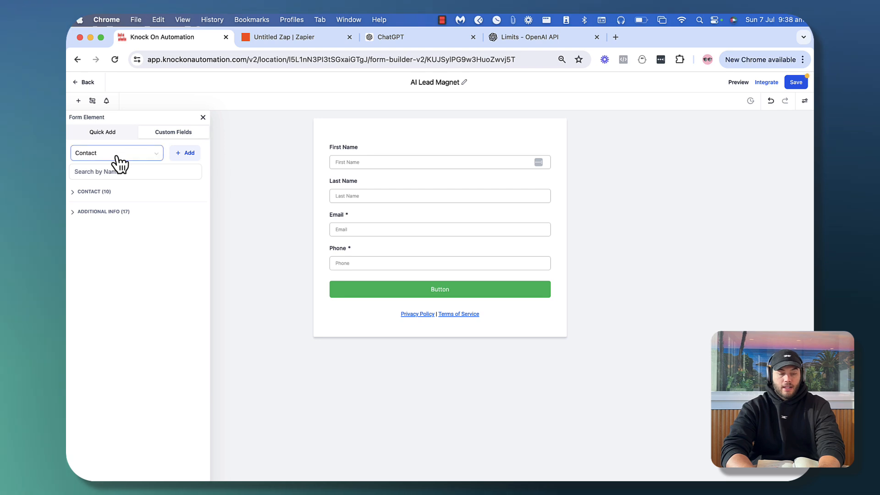
pyautogui.click(117, 156)
pyautogui.click(105, 133)
pyautogui.click(160, 134)
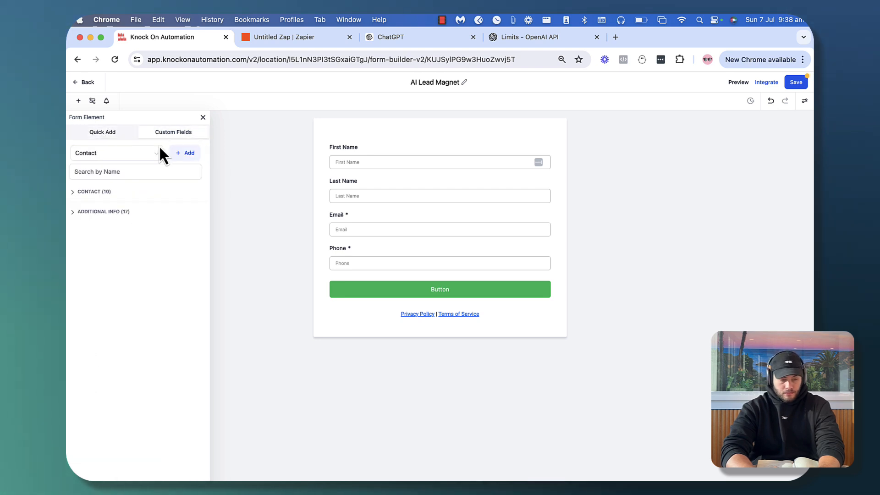
pyautogui.click(115, 171)
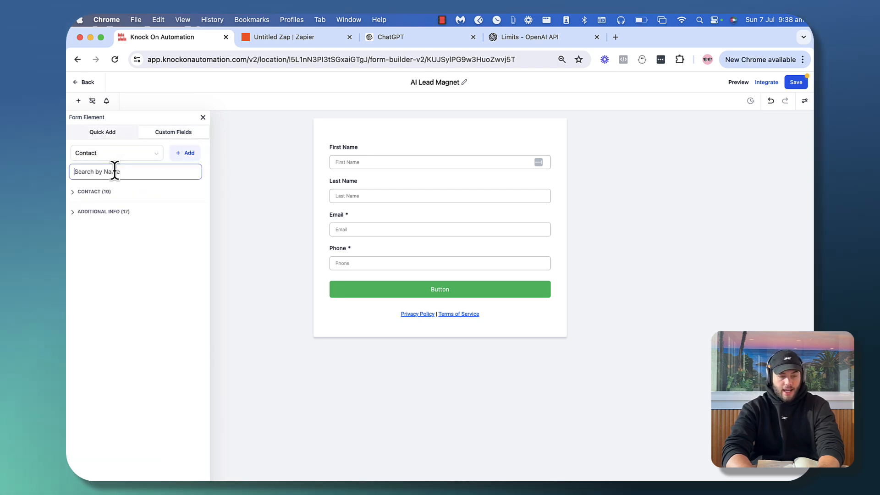
pyautogui.write('age')
# Create a single-line Contact field 'Age' and drag it between Email and Phone
pyautogui.click(192, 153)
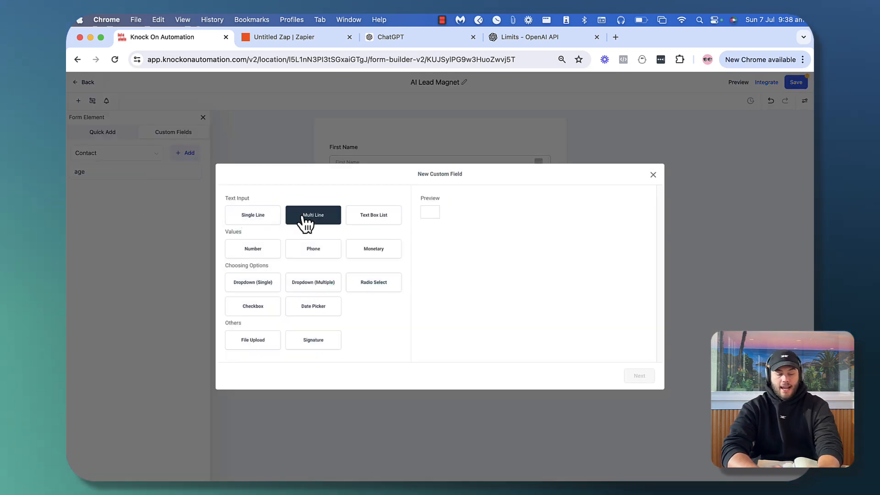
pyautogui.click(238, 220)
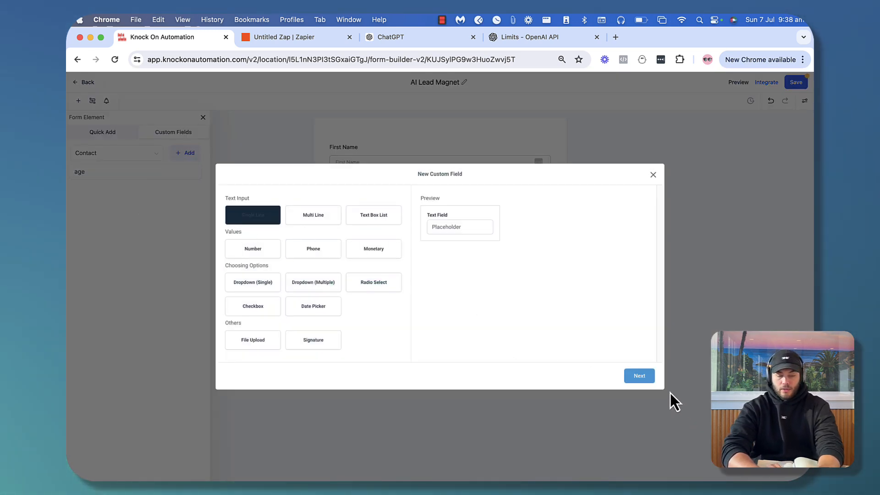
pyautogui.click(639, 376)
pyautogui.click(275, 256)
pyautogui.write('Age')
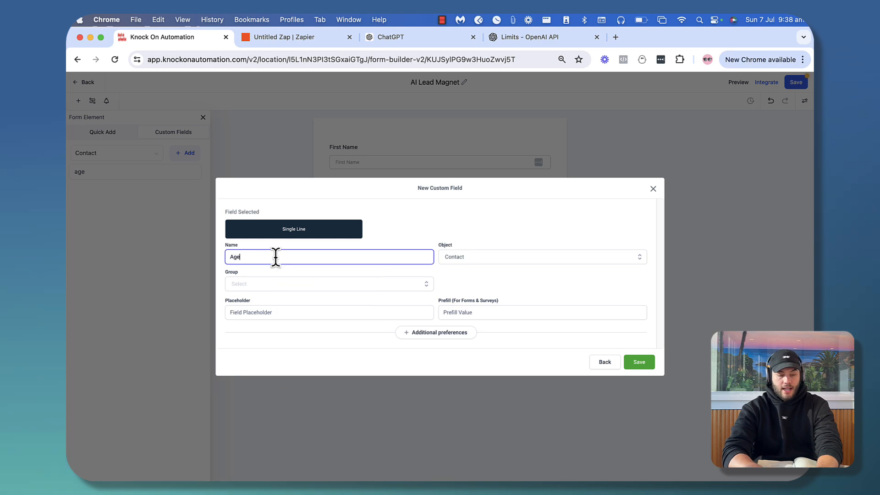
pyautogui.click(287, 284)
pyautogui.click(269, 303)
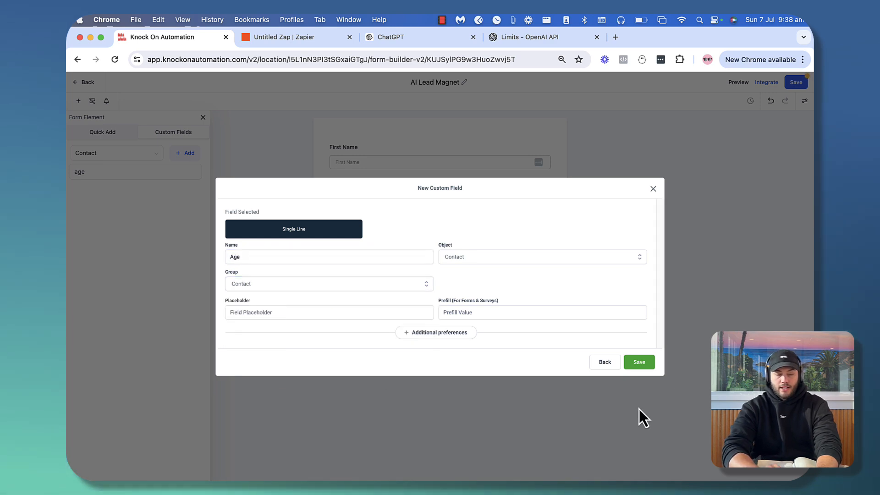
pyautogui.click(646, 362)
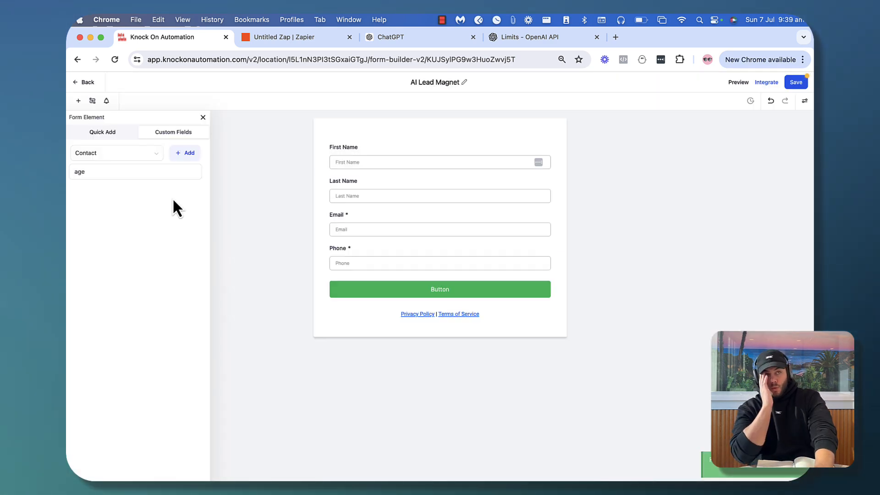
pyautogui.click(126, 168)
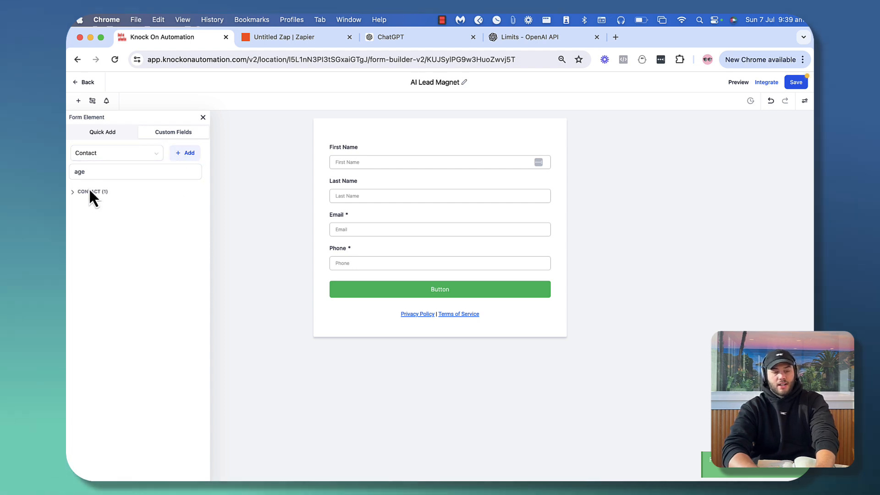
pyautogui.moveTo(89, 210); pyautogui.dragTo(355, 248)
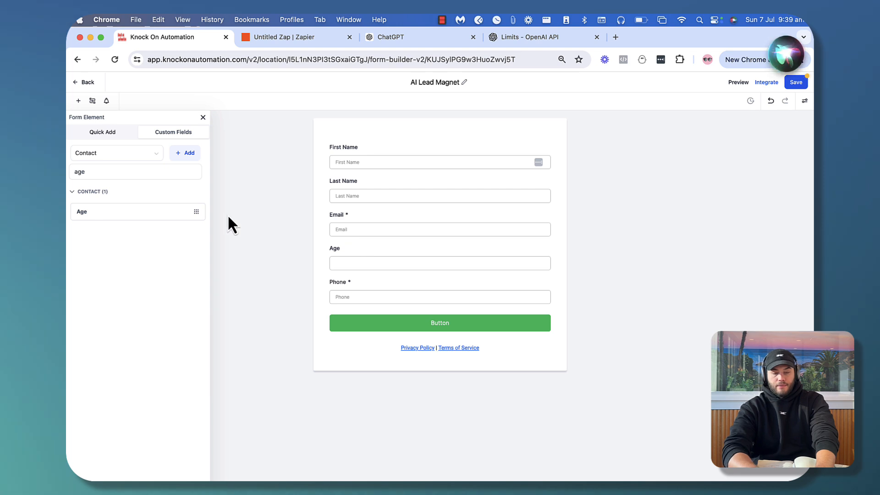
# Search the custom fields for 'weight', then clear the search
pyautogui.click(120, 173)
pyautogui.press('BackSpace')
pyautogui.write('weight')
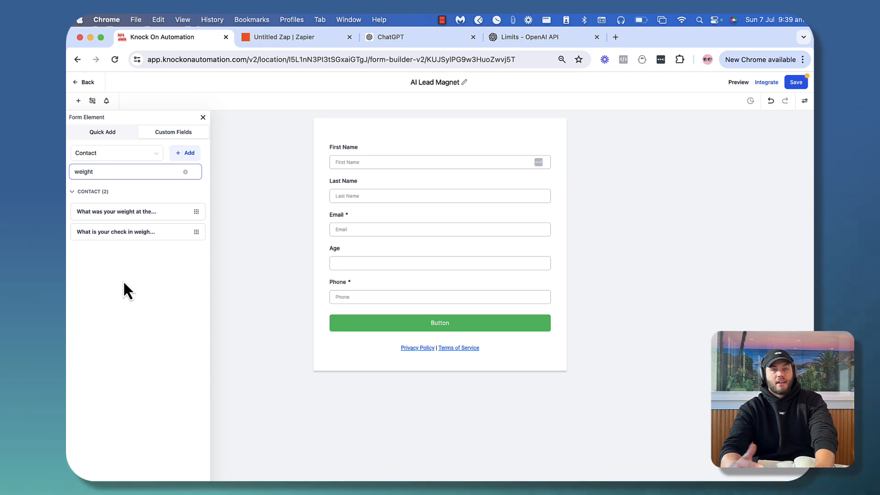
pyautogui.click(185, 172)
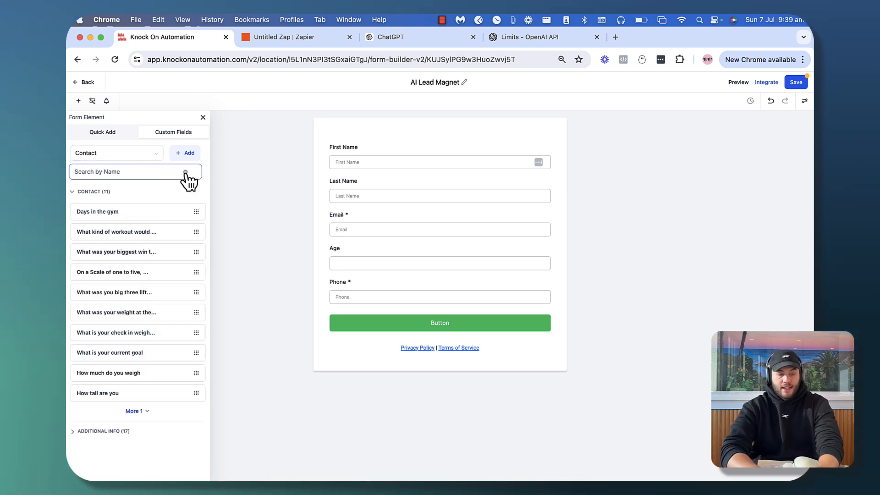
# Create a single-line custom field named 'Weight' in the Contact group
pyautogui.click(188, 155)
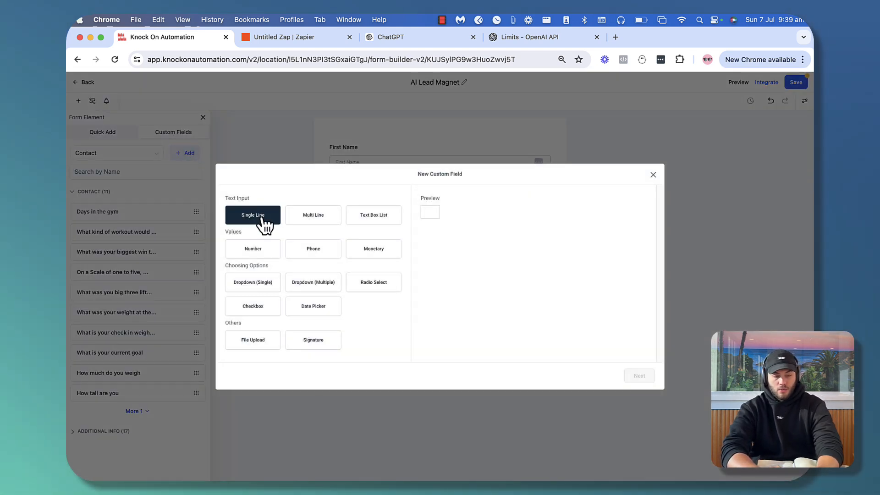
pyautogui.click(253, 251)
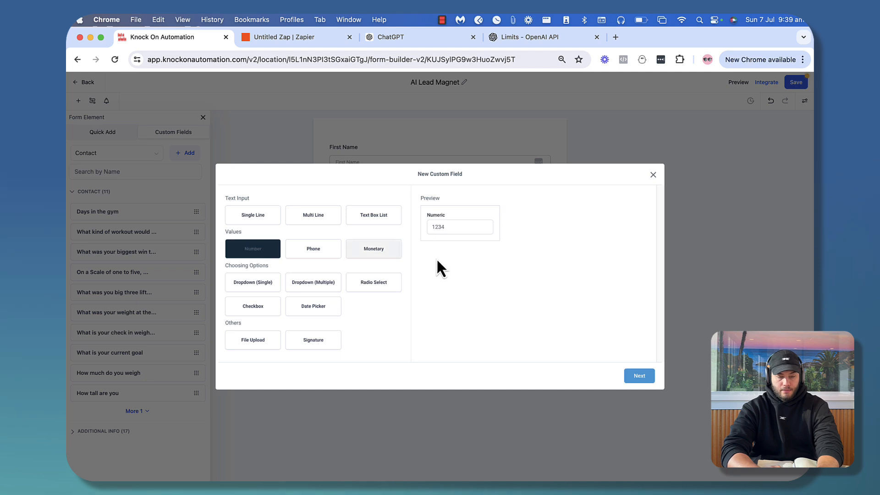
pyautogui.click(259, 220)
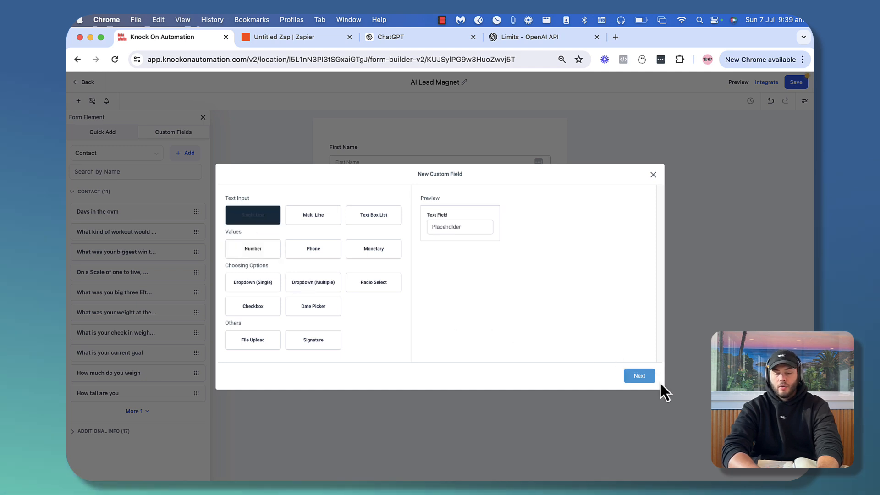
pyautogui.click(639, 377)
pyautogui.click(288, 257)
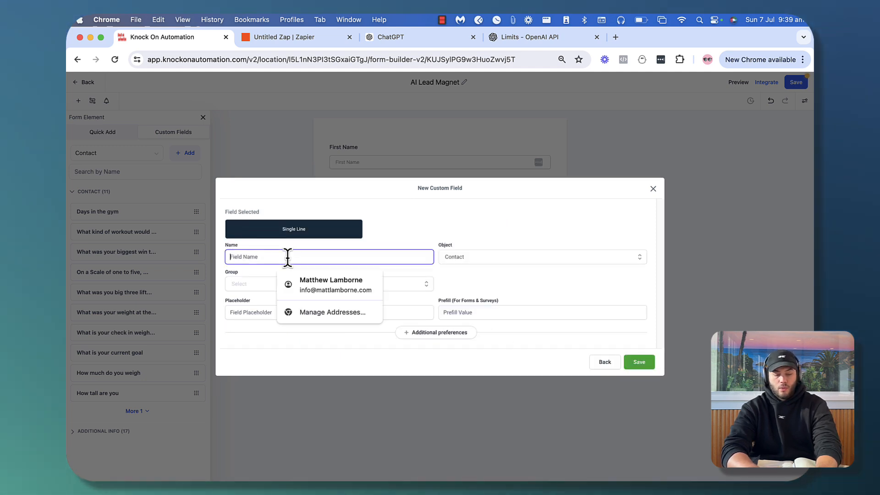
pyautogui.write('Weight')
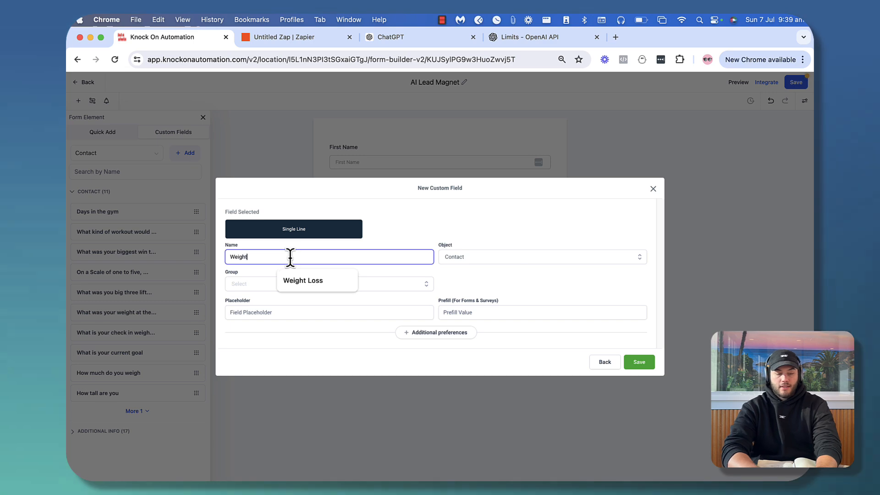
pyautogui.click(639, 364)
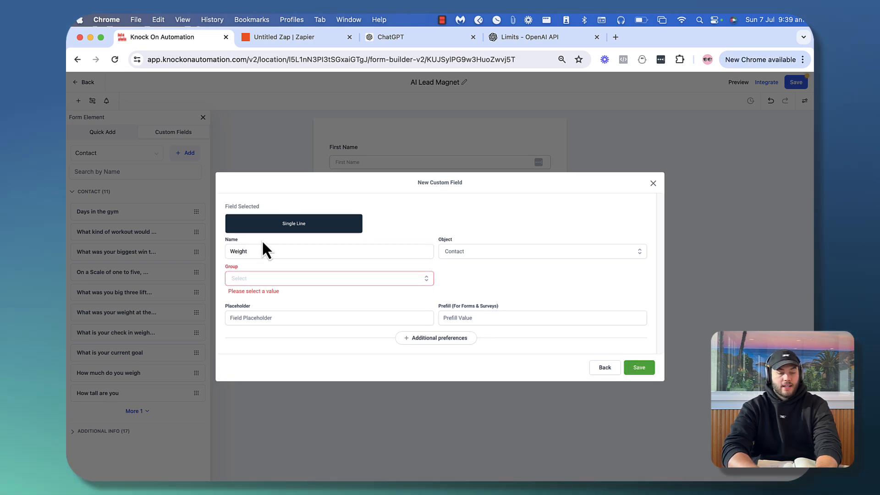
pyautogui.click(308, 282)
pyautogui.click(282, 297)
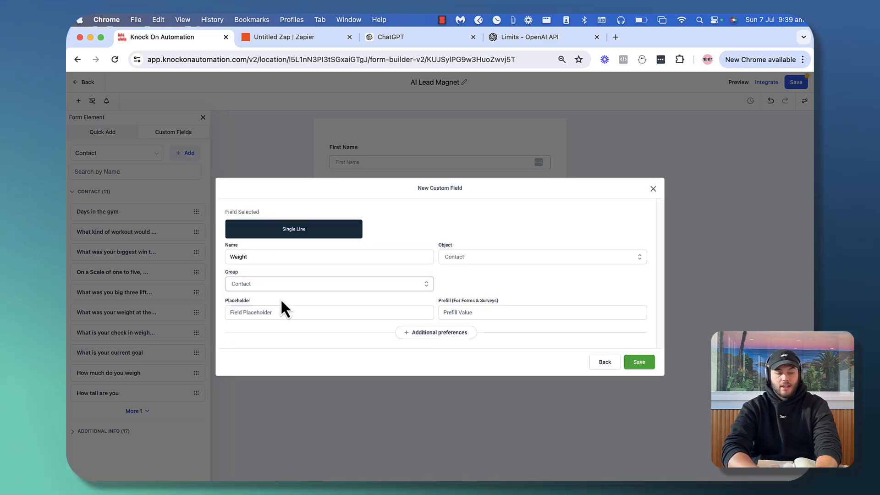
pyautogui.click(632, 364)
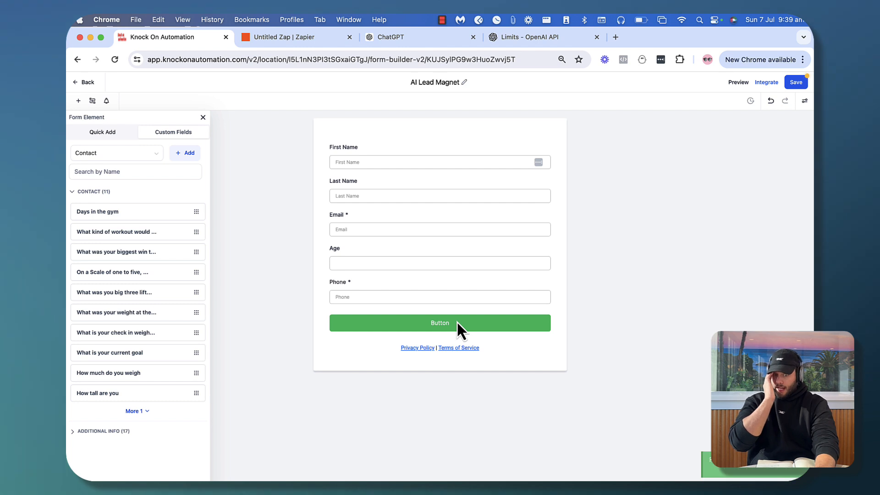
# Drag Weight onto the form and move Phone up beneath Email
pyautogui.click(116, 171)
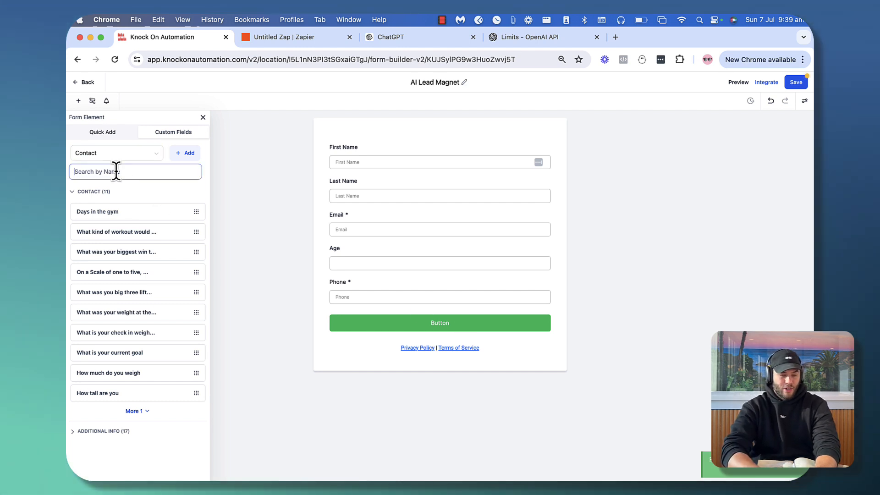
pyautogui.write('weight')
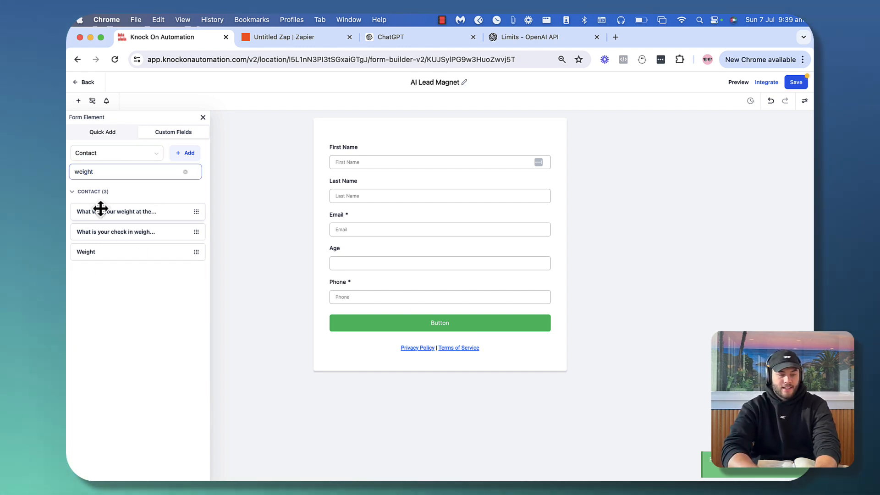
pyautogui.moveTo(94, 250); pyautogui.dragTo(356, 279)
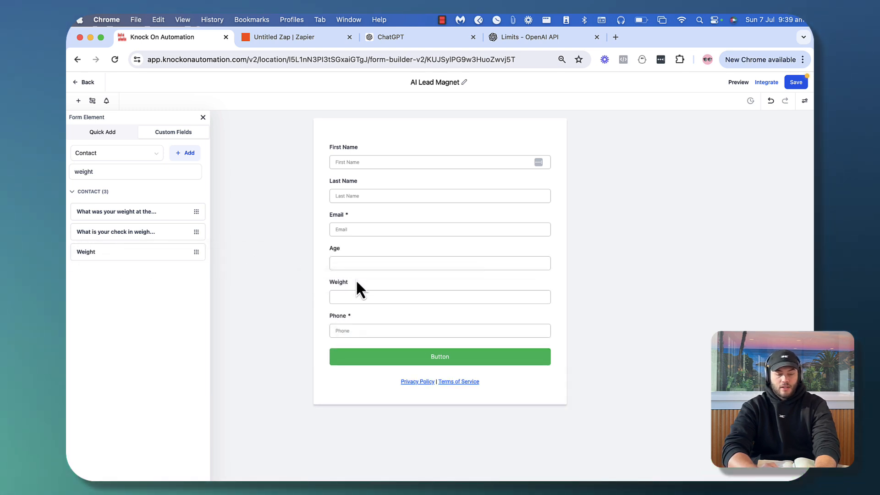
pyautogui.moveTo(344, 323); pyautogui.dragTo(339, 261)
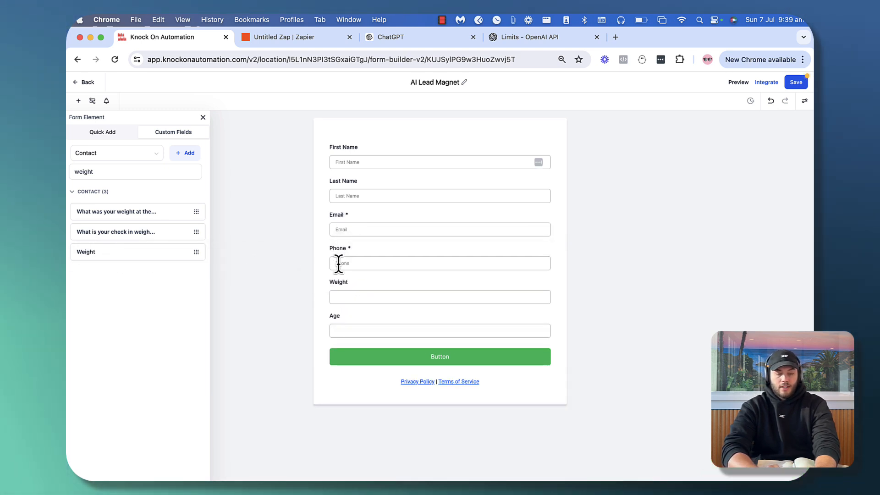
# Add a multi-line Contact field 'What is you lifestyle like ( level 10 detail please )'
pyautogui.doubleClick(106, 170)
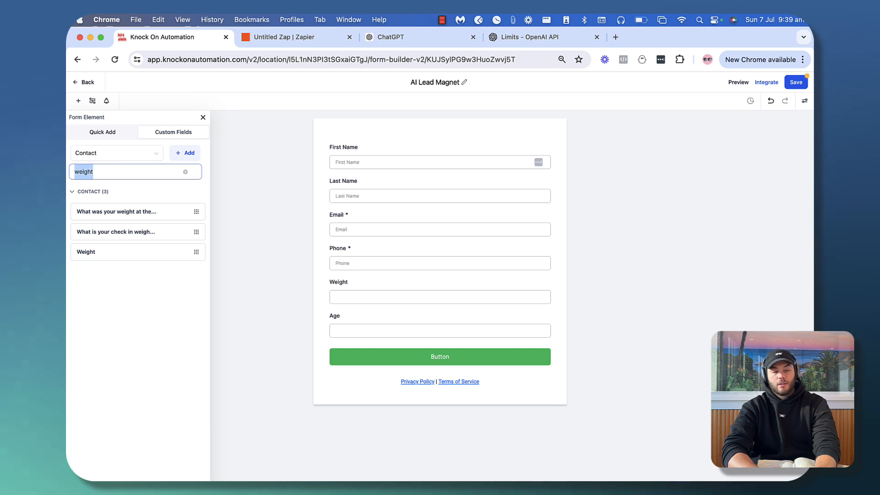
pyautogui.press('BackSpace')
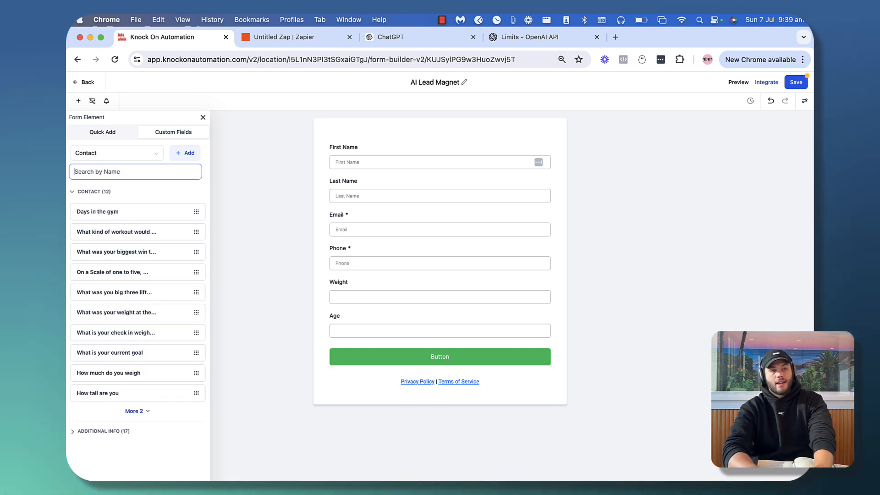
pyautogui.write('What')
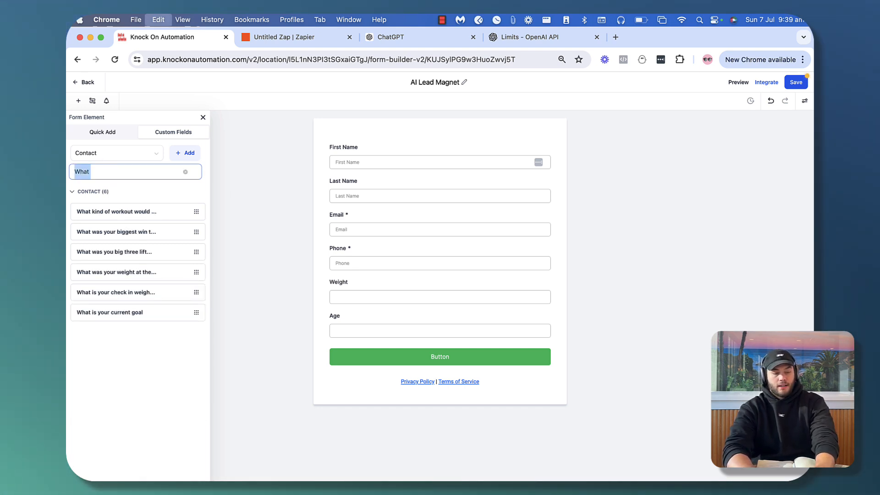
pyautogui.click(181, 154)
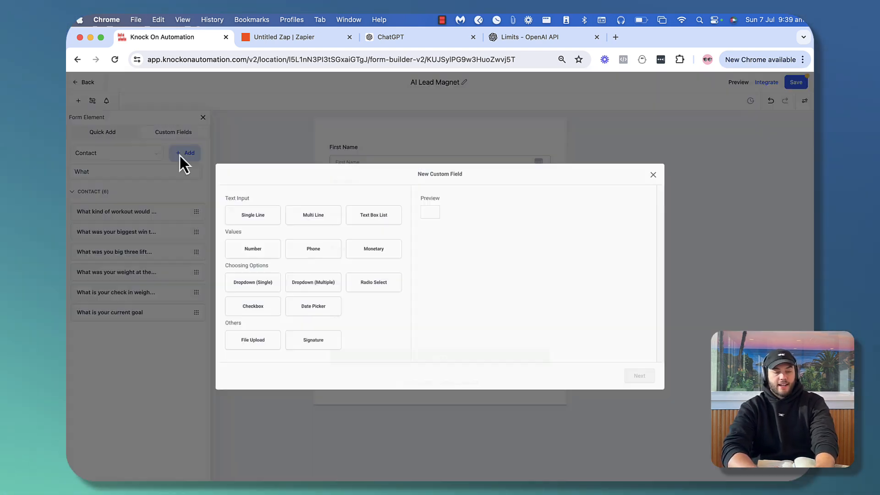
pyautogui.click(314, 219)
pyautogui.click(640, 376)
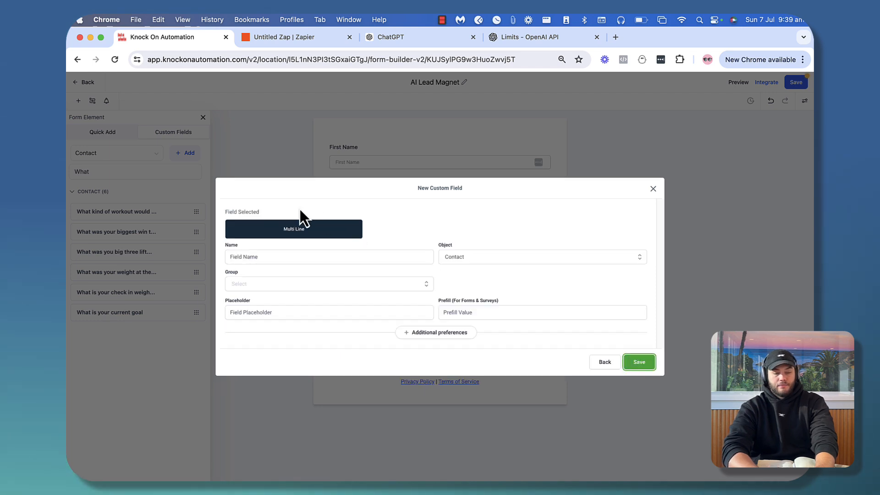
pyautogui.write('What is you')
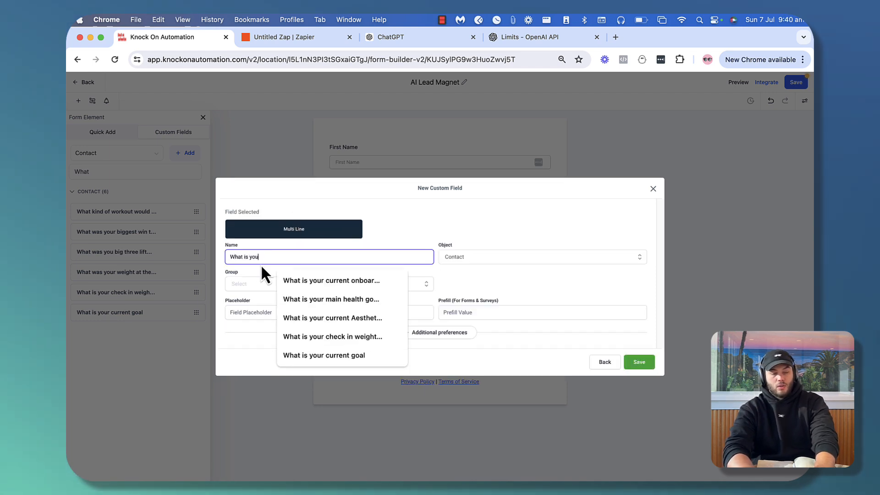
pyautogui.write(' lifesty')
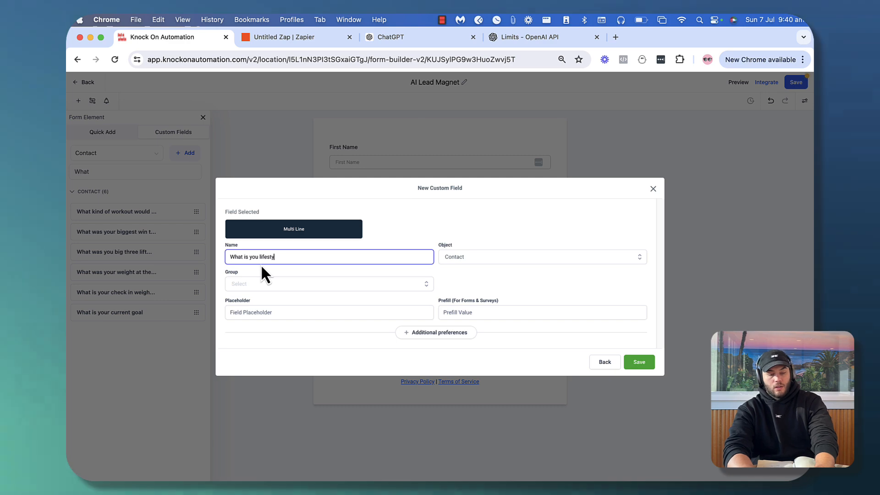
pyautogui.write('le like ( lke')
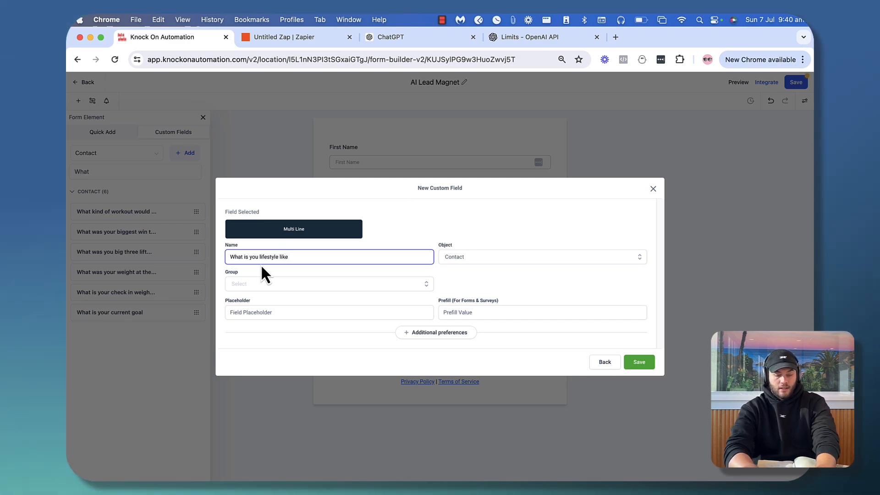
pyautogui.press('BackSpace')
pyautogui.press('BackSpace')
pyautogui.write('eve')
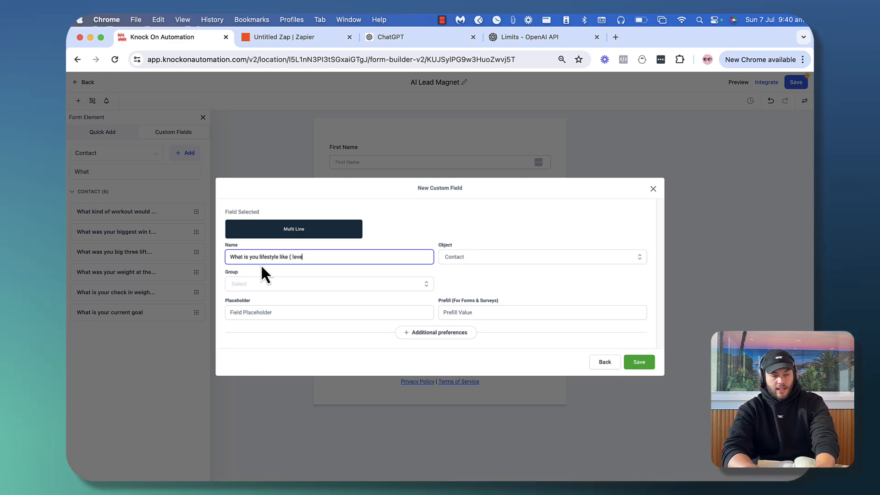
pyautogui.write('l 10 detai')
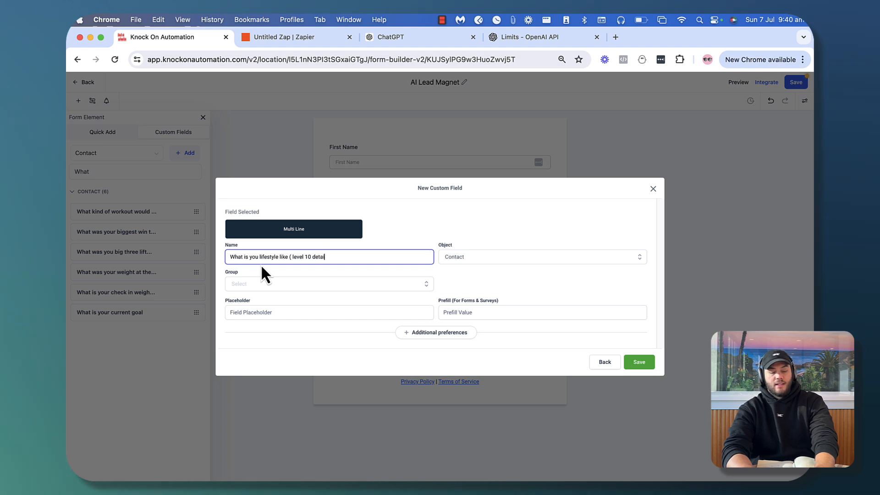
pyautogui.write('l please )')
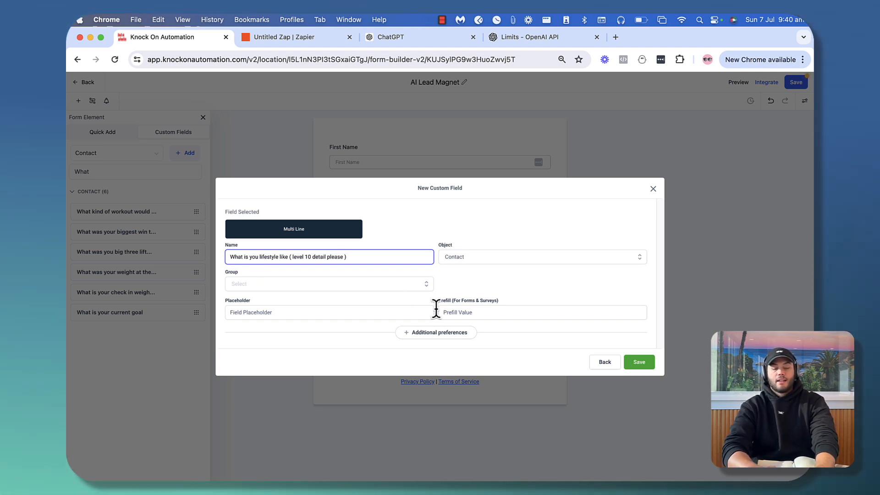
pyautogui.click(316, 287)
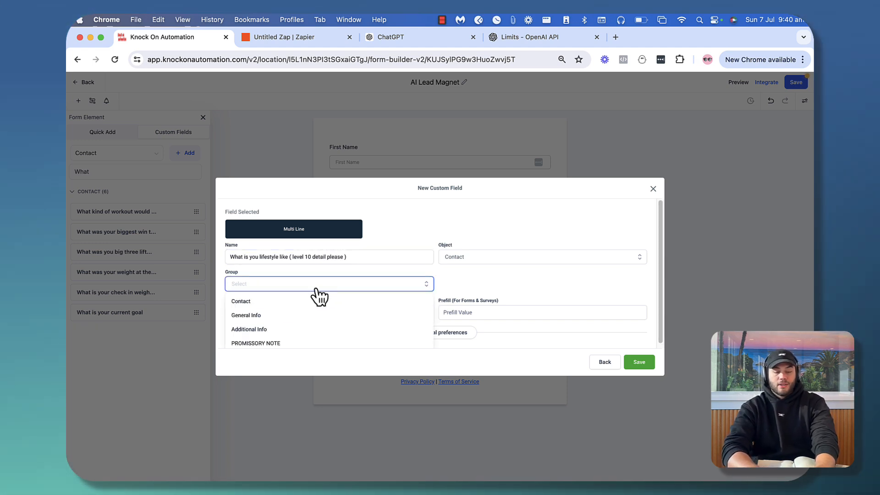
pyautogui.click(268, 301)
pyautogui.click(639, 363)
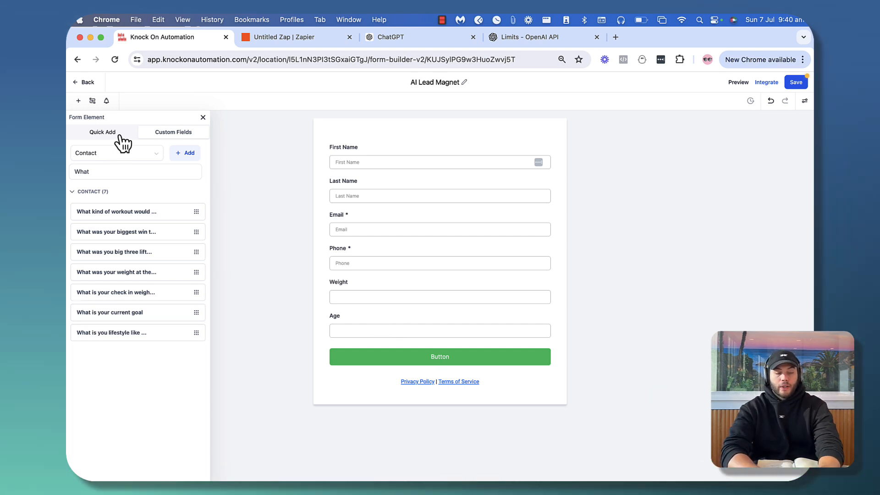
# Check the custom fields for 'height', then start a new single-line field
pyautogui.doubleClick(102, 169)
pyautogui.write('height')
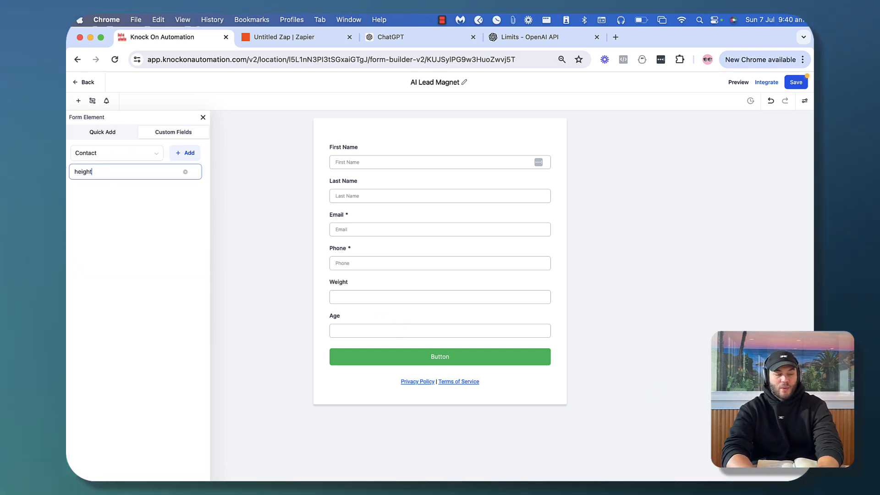
pyautogui.doubleClick(126, 170)
pyautogui.press('BackSpace')
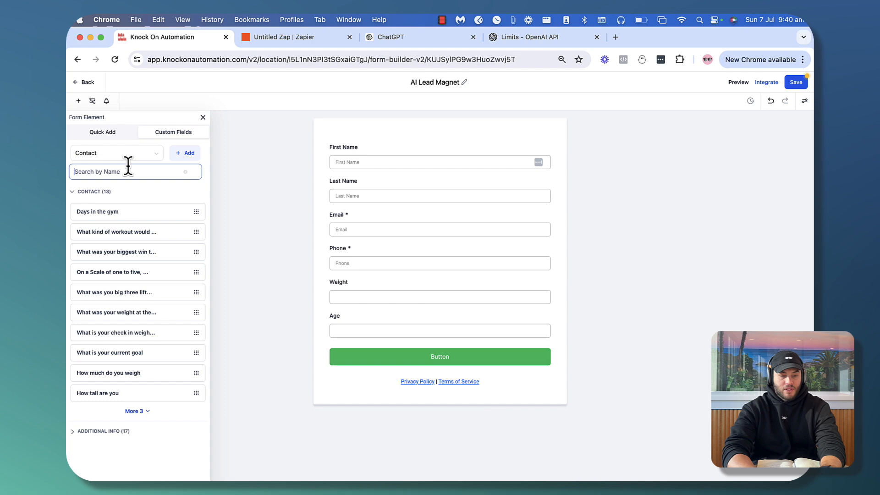
pyautogui.click(185, 154)
pyautogui.click(257, 222)
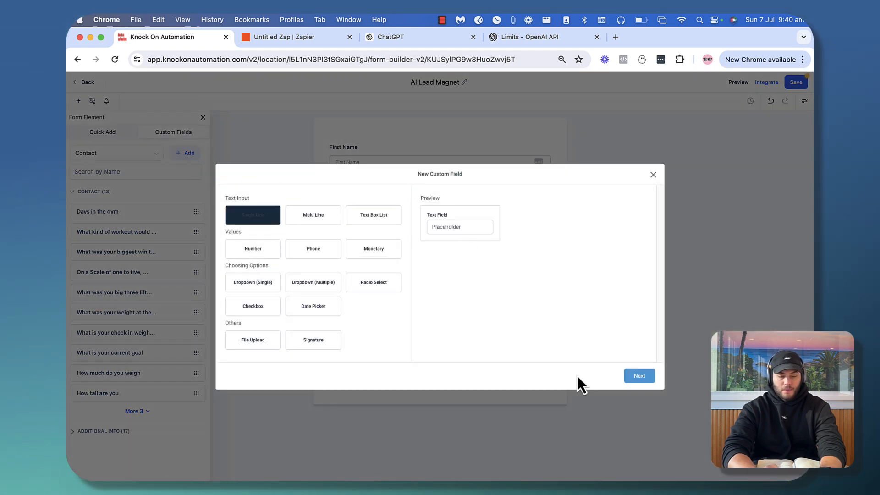
pyautogui.click(640, 377)
# Save it as 'Height' in the Contact group and drag it between Weight and Age
pyautogui.click(253, 256)
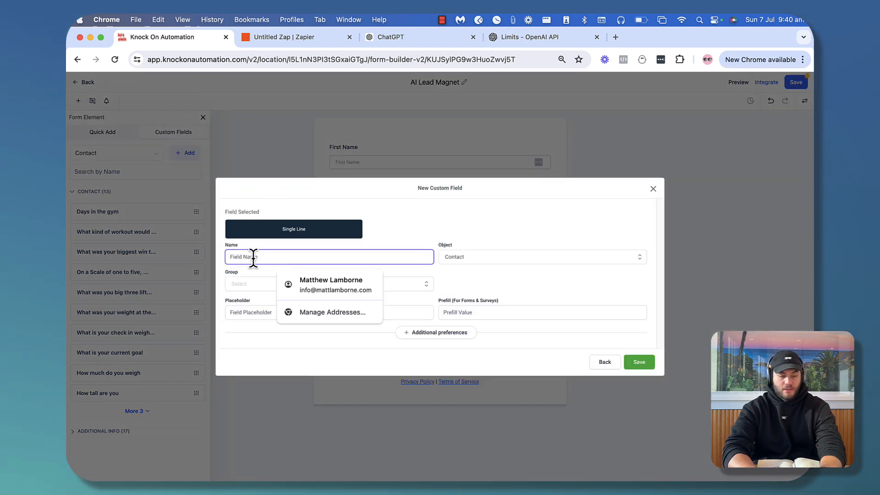
pyautogui.write('height')
pyautogui.click(233, 257)
pyautogui.press('BackSpace')
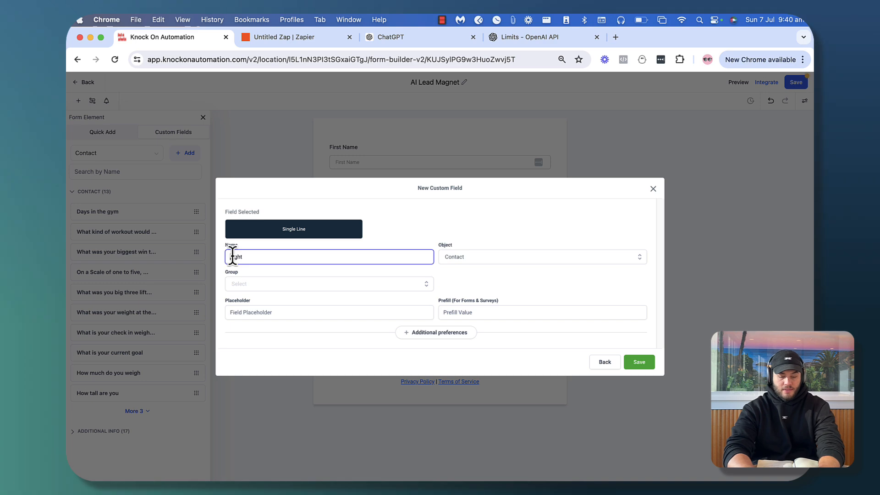
pyautogui.write('H')
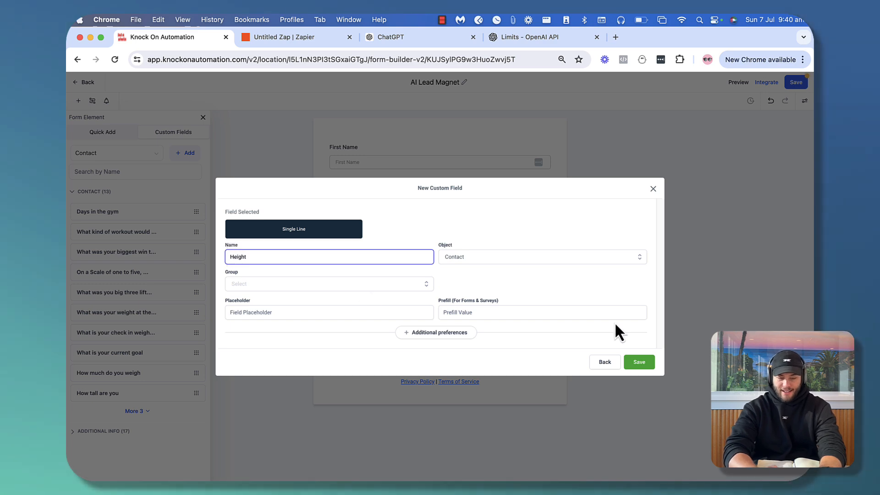
pyautogui.click(640, 365)
pyautogui.click(238, 281)
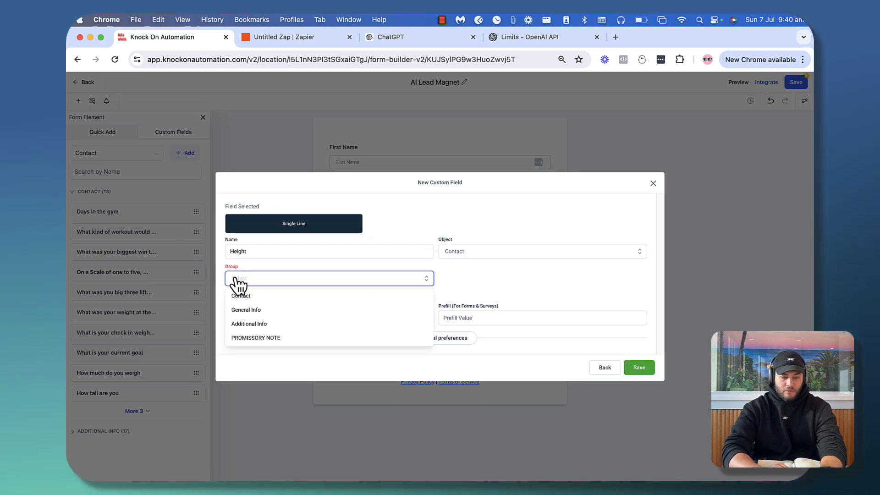
pyautogui.click(252, 295)
pyautogui.click(641, 360)
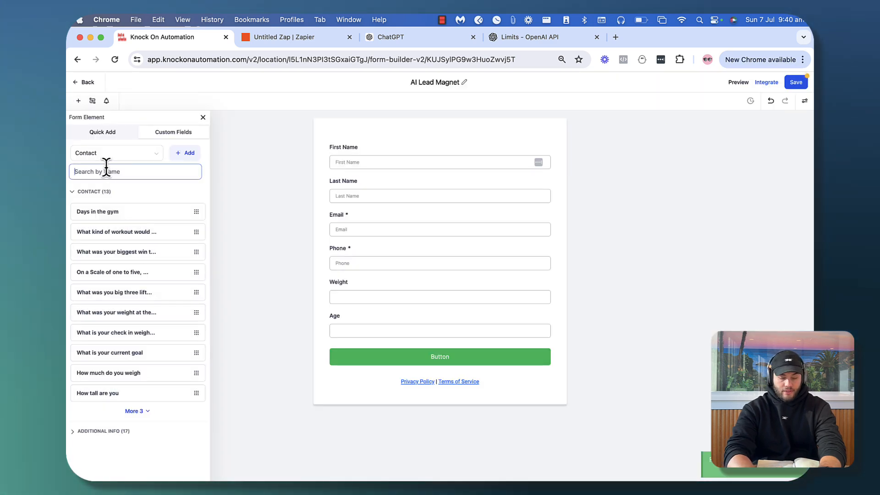
pyautogui.write('height')
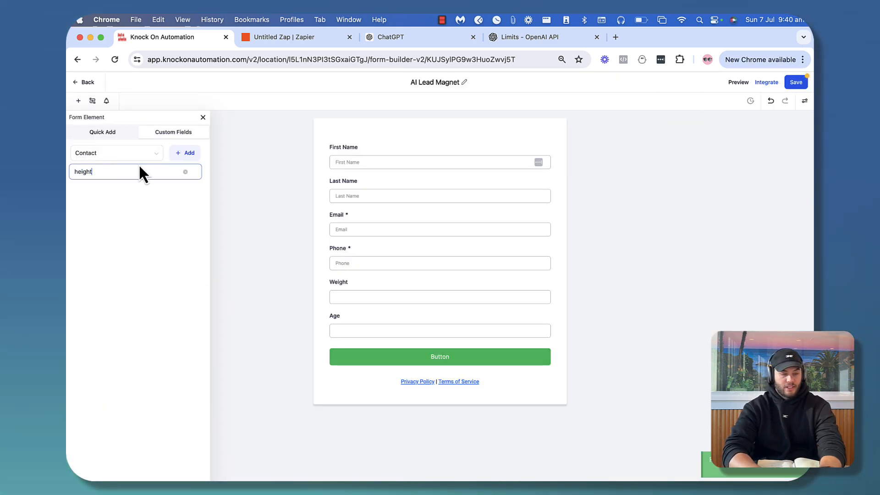
pyautogui.moveTo(102, 212); pyautogui.dragTo(367, 318)
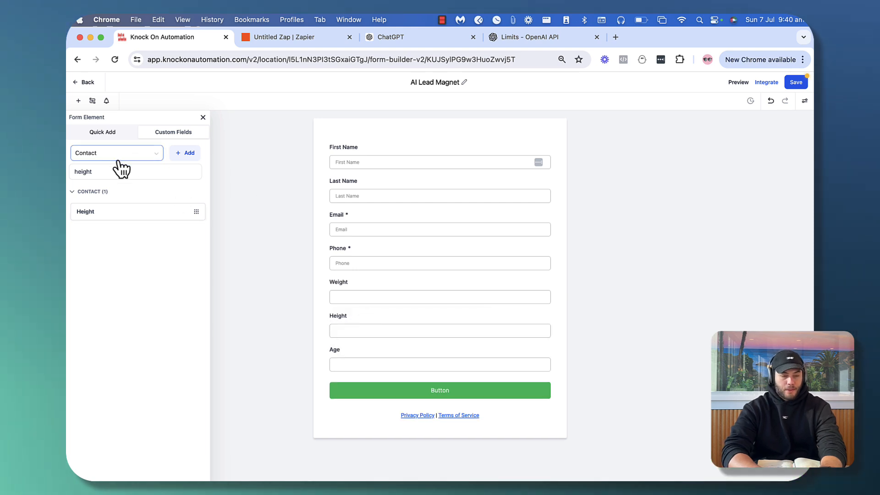
# Drag the 'life' lifestyle question field below Age, save the form, and open Integrate
pyautogui.press('BackSpace')
pyautogui.press('BackSpace')
pyautogui.press('BackSpace')
pyautogui.write('kif')
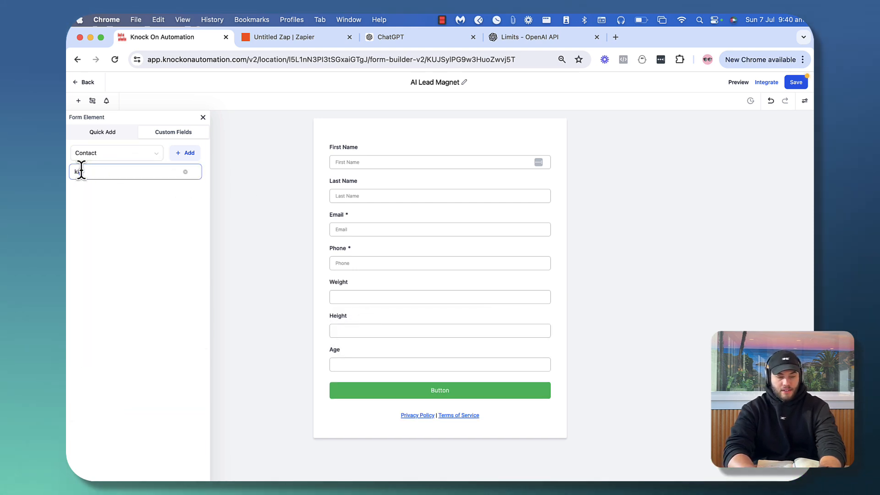
pyautogui.press('BackSpace')
pyautogui.press('BackSpace')
pyautogui.press('BackSpace')
pyautogui.write('life')
pyautogui.moveTo(94, 211); pyautogui.dragTo(368, 384)
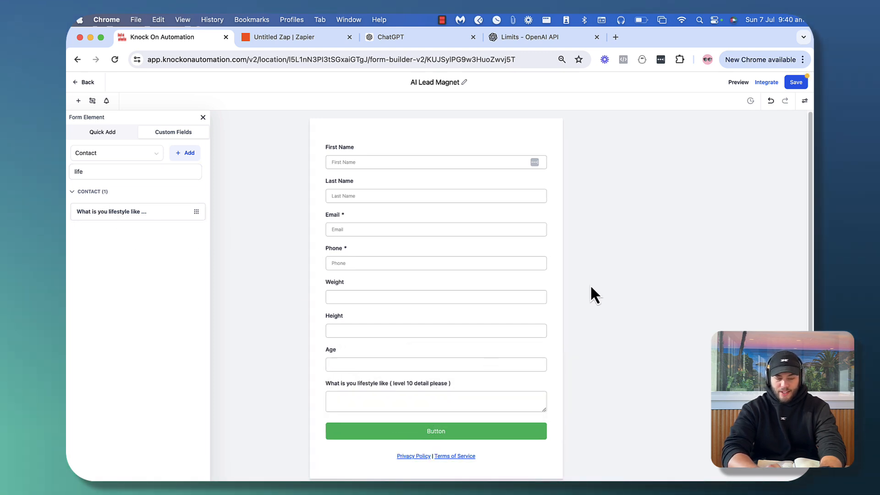
pyautogui.click(797, 83)
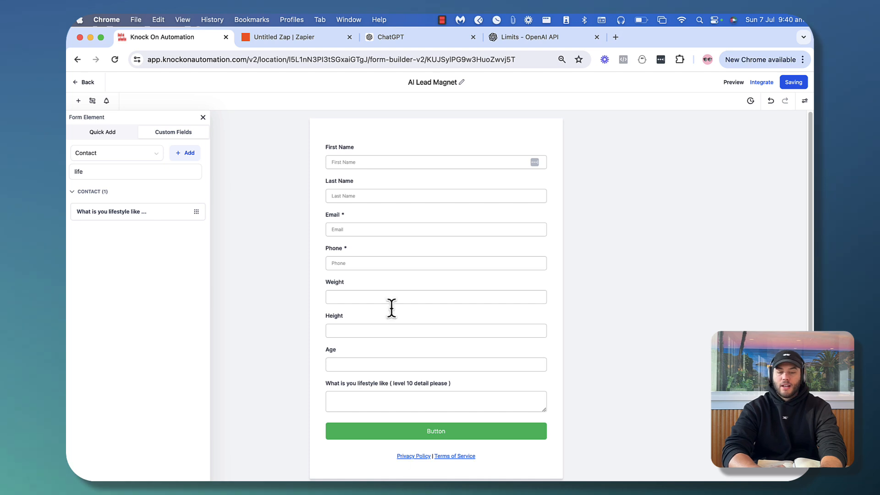
pyautogui.click(766, 87)
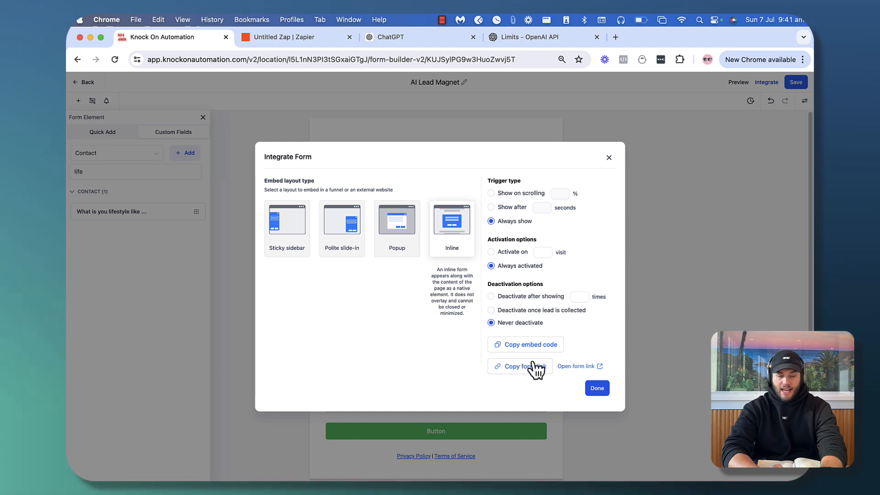
# Load the copied AI Lead Magnet form link in a new tab next to the builder tab
pyautogui.click(594, 388)
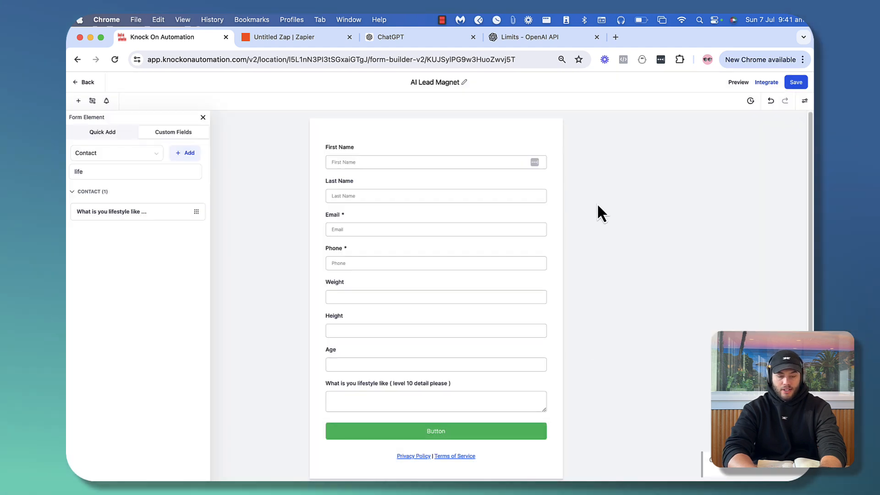
pyautogui.press('super+t')
pyautogui.write('https://link.knockonautomation.com/widget/form/KUJSylPG9w3HuoZwvj5T')
pyautogui.press('Return')
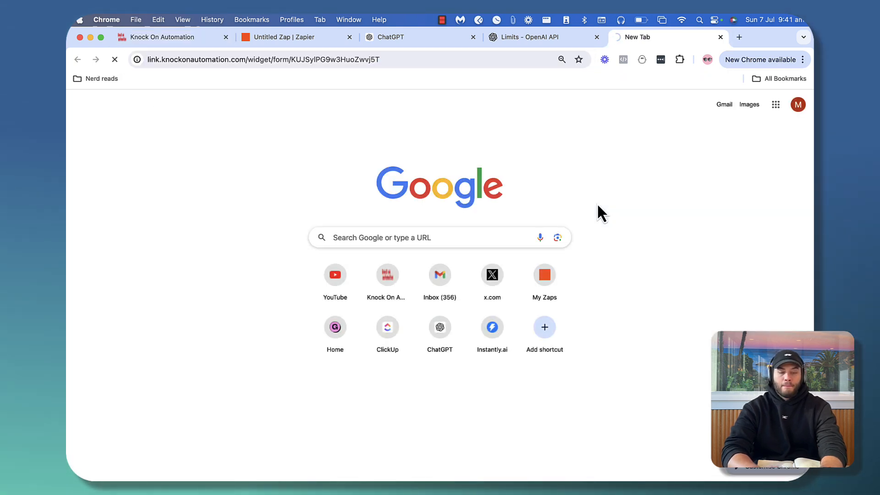
pyautogui.moveTo(641, 37); pyautogui.dragTo(327, 34)
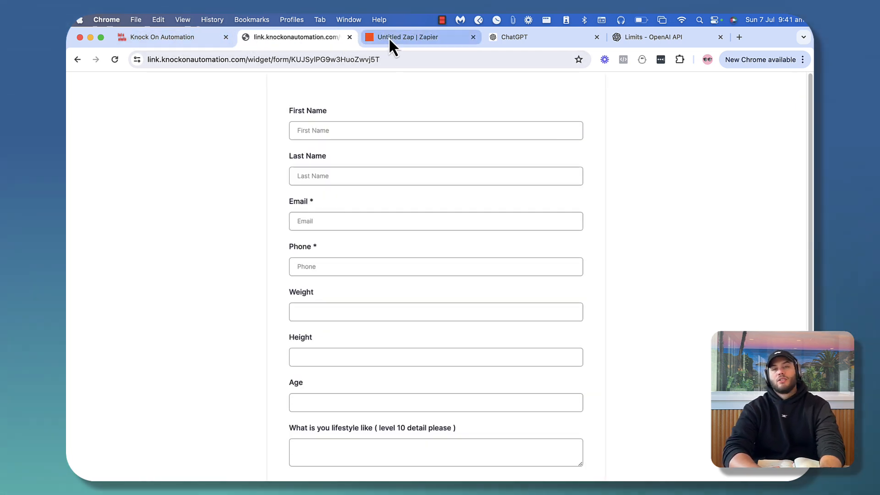
pyautogui.click(170, 39)
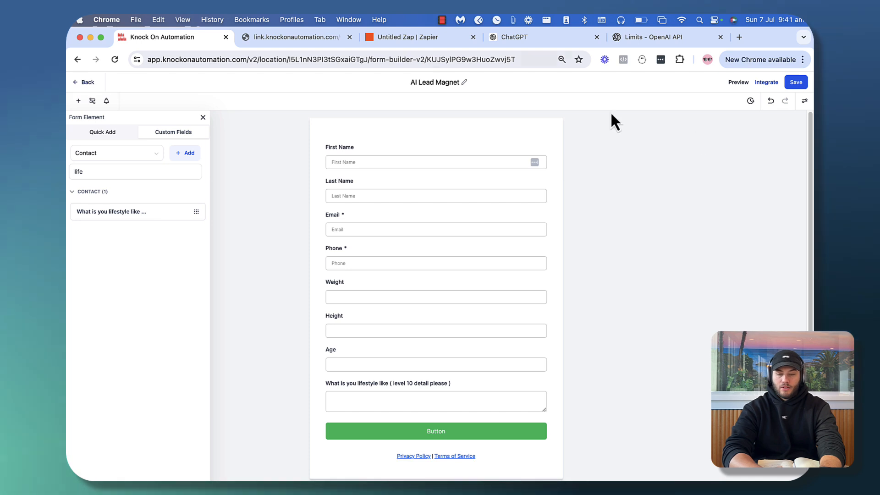
# Create a blank workflow under Automation and retitle it 'AI Lead ma'
pyautogui.click(87, 82)
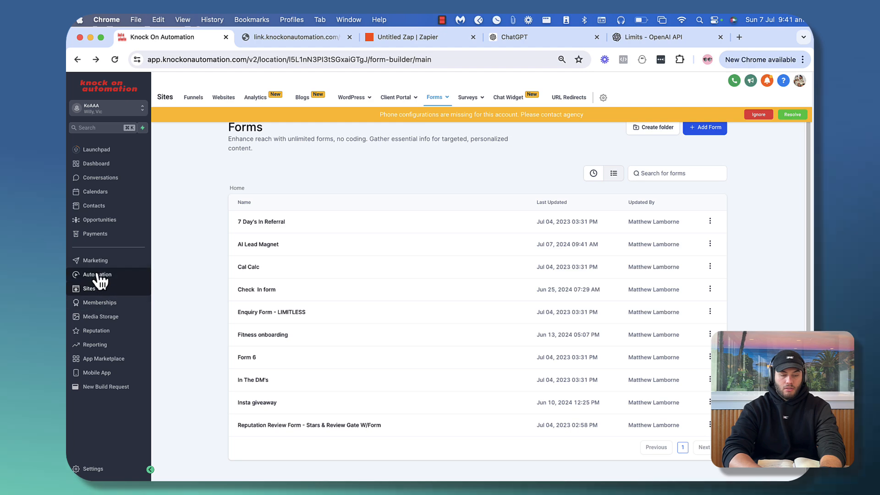
pyautogui.click(97, 275)
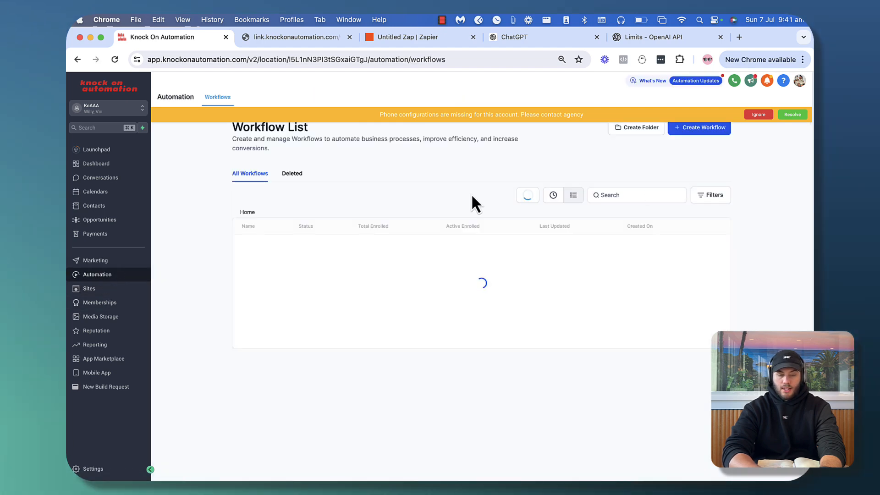
pyautogui.click(698, 129)
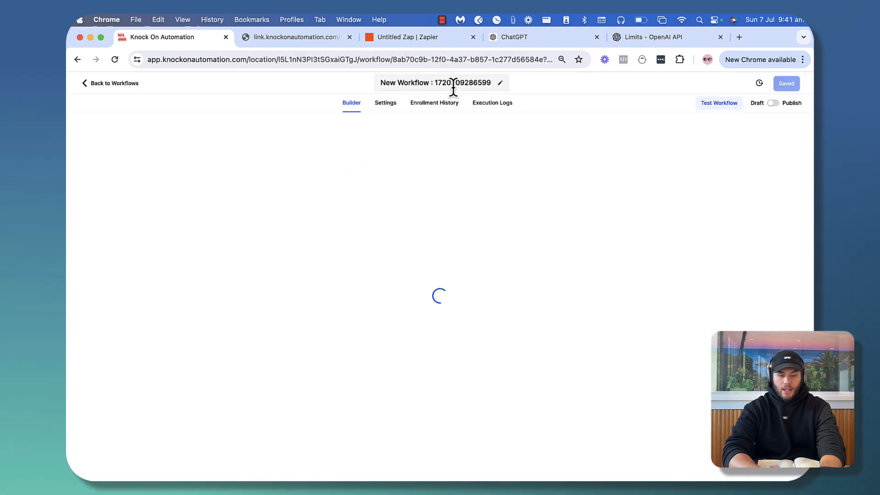
pyautogui.click(453, 87)
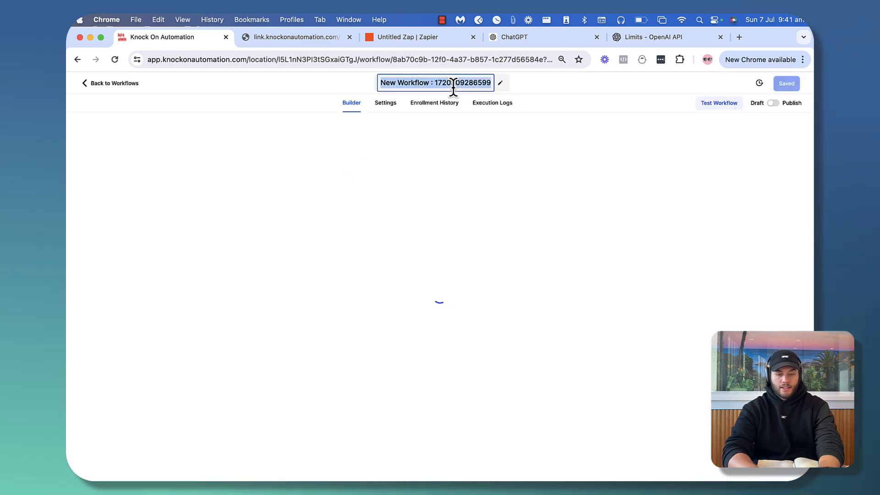
pyautogui.write('AI Lead mag')
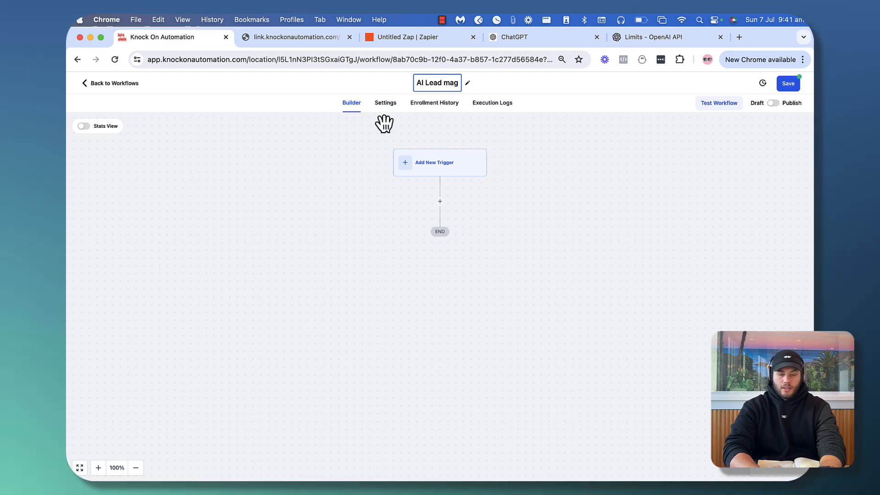
# Add and save a Form Submitted trigger filtered to Form is AI Lead Magnet
pyautogui.click(426, 161)
pyautogui.click(626, 173)
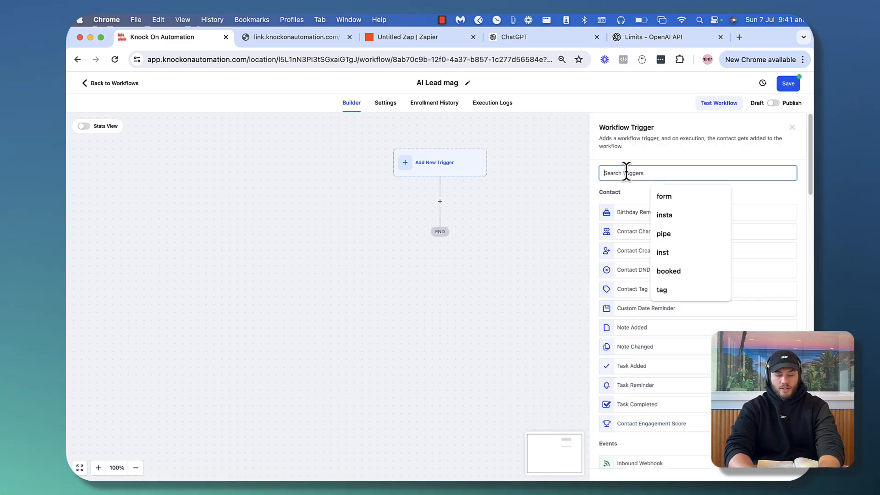
pyautogui.write('form')
pyautogui.click(654, 213)
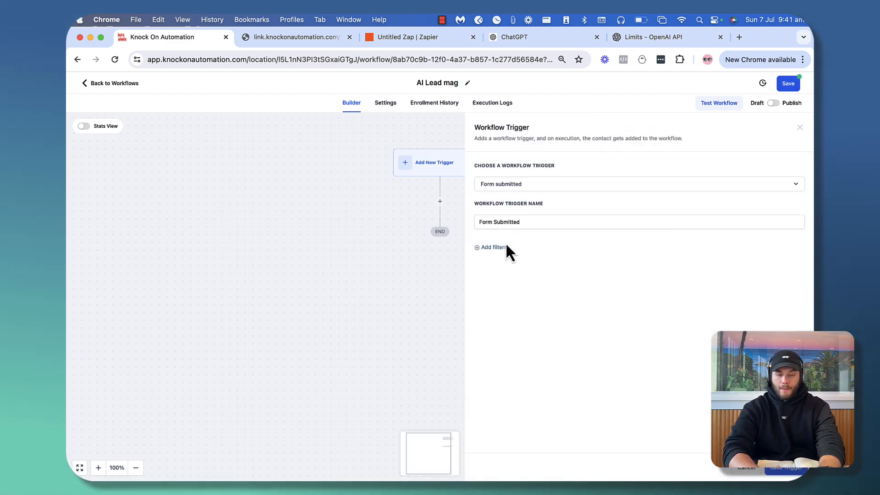
pyautogui.click(521, 259)
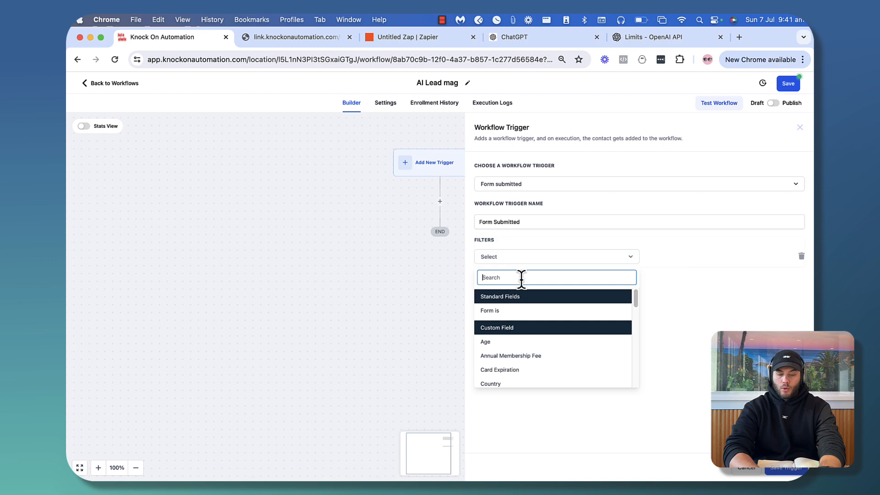
pyautogui.click(513, 312)
pyautogui.click(668, 274)
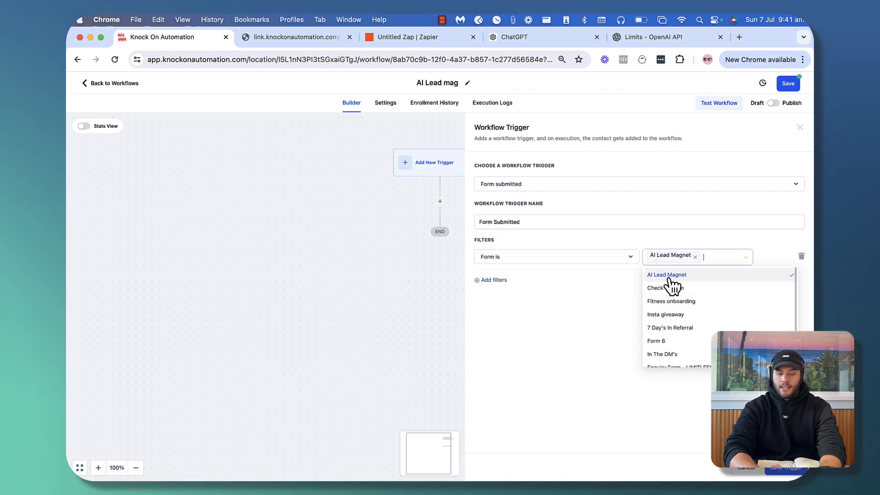
pyautogui.click(651, 390)
pyautogui.click(787, 473)
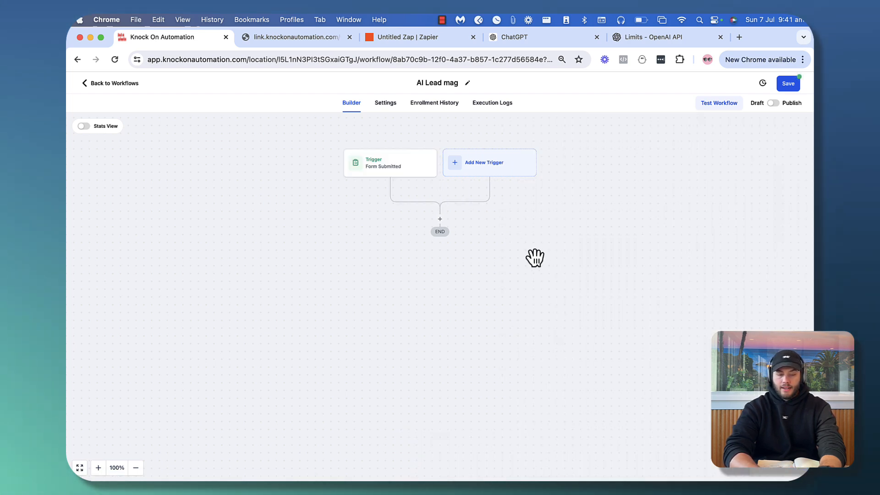
# Add a GPT Powered By OpenAI action after the trigger, then discard it
pyautogui.click(439, 304)
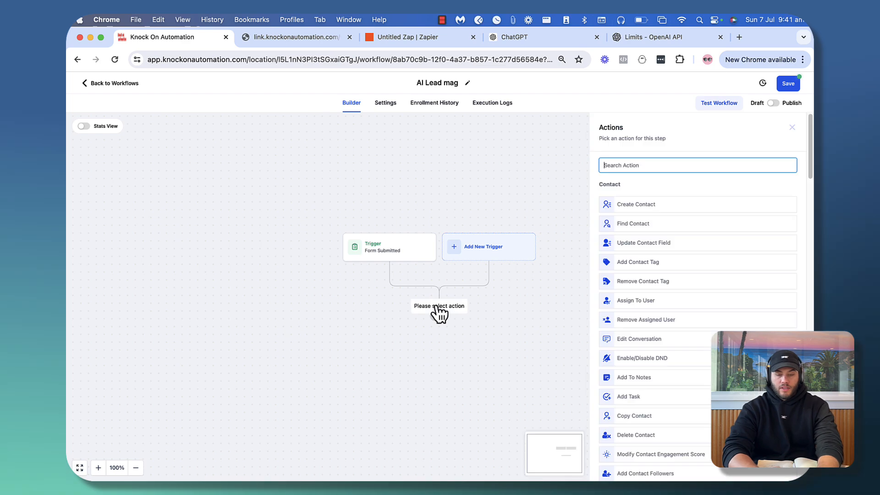
pyautogui.write('chat')
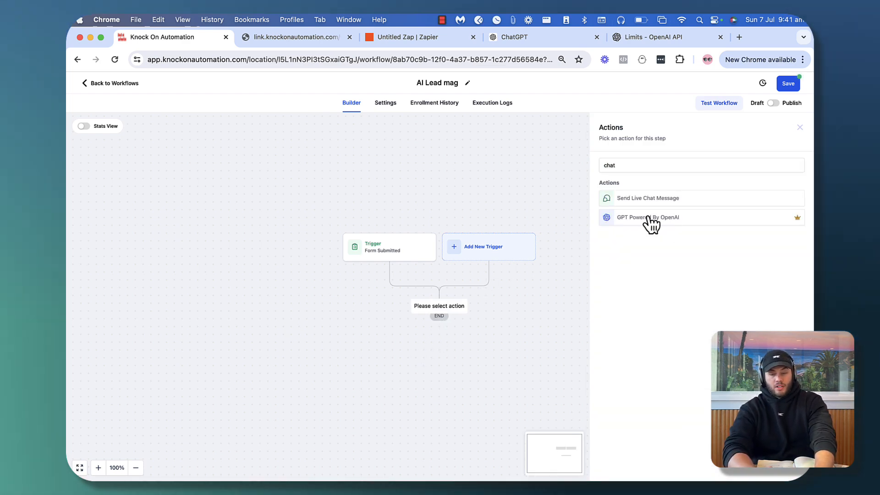
pyautogui.click(651, 219)
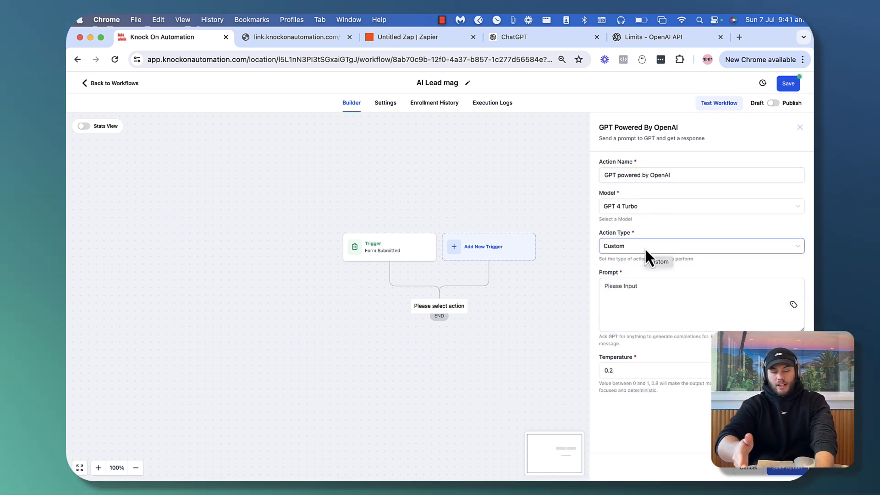
pyautogui.click(796, 123)
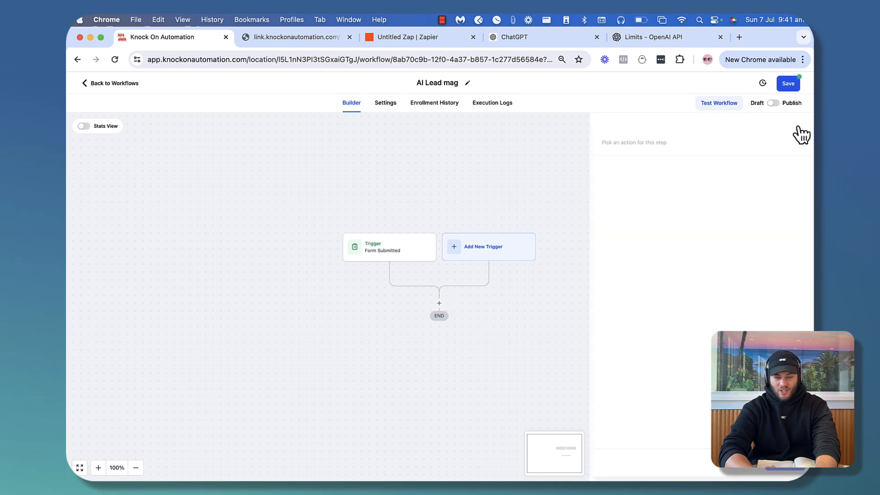
# Add a Webhook action with POST method and inspect its placeholder URL field
pyautogui.click(439, 304)
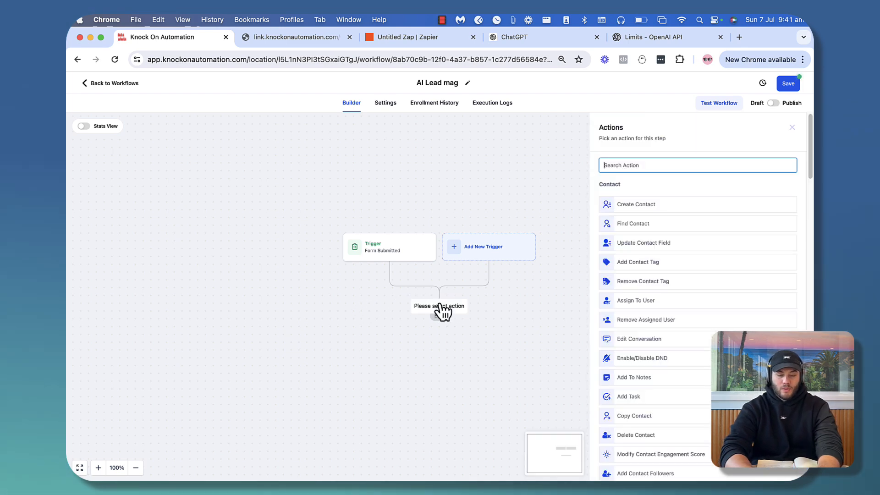
pyautogui.write('web')
pyautogui.click(626, 199)
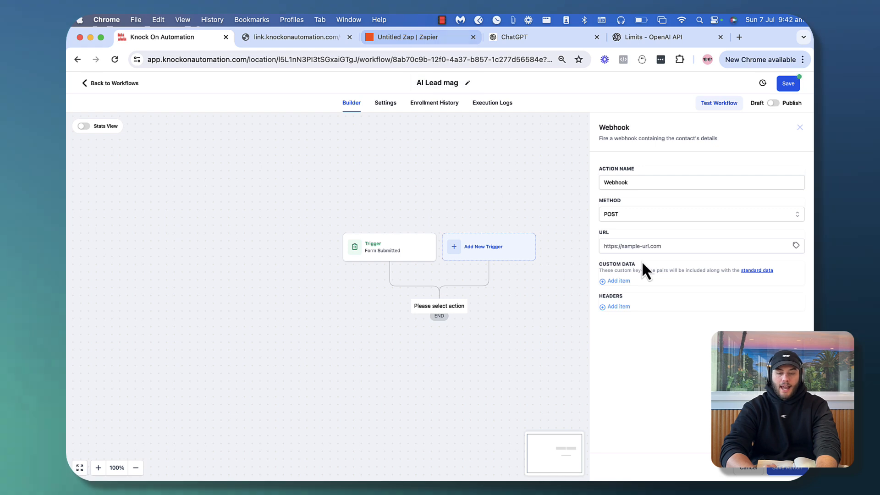
pyautogui.click(638, 246)
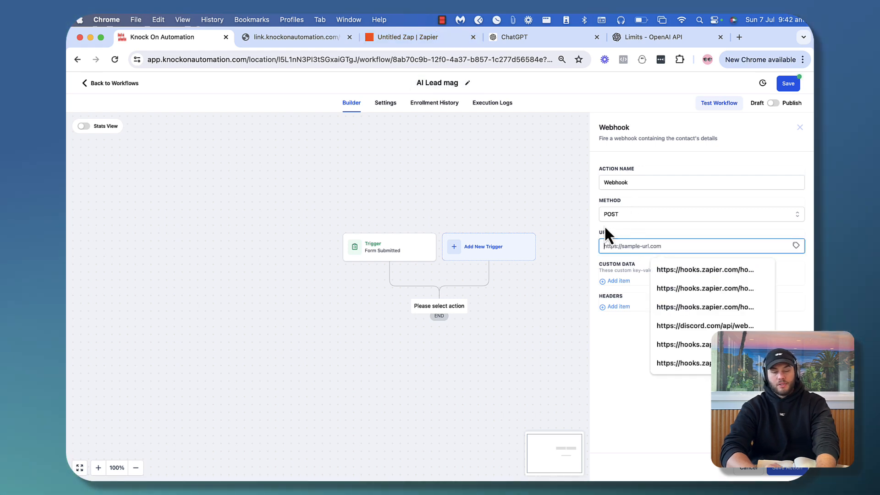
pyautogui.click(639, 229)
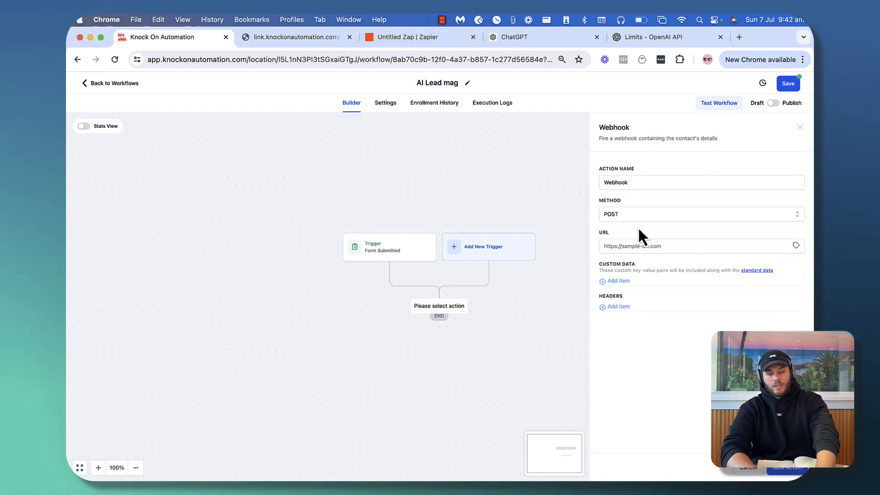
pyautogui.click(604, 246)
pyautogui.click(587, 259)
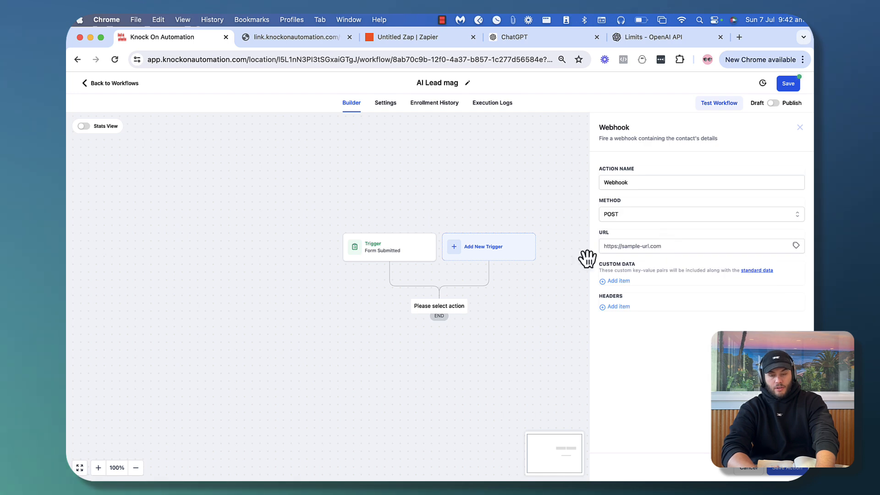
pyautogui.click(383, 40)
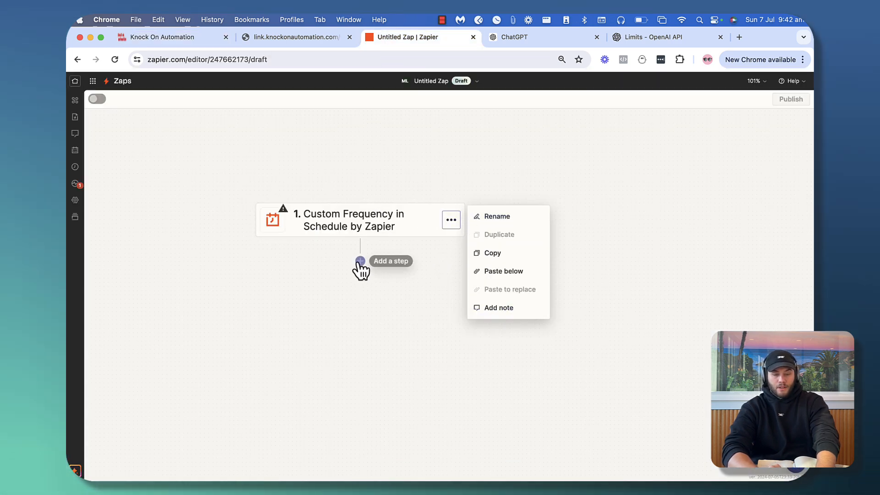
# Return to the Zapier home page and start building a new Zap
pyautogui.click(450, 222)
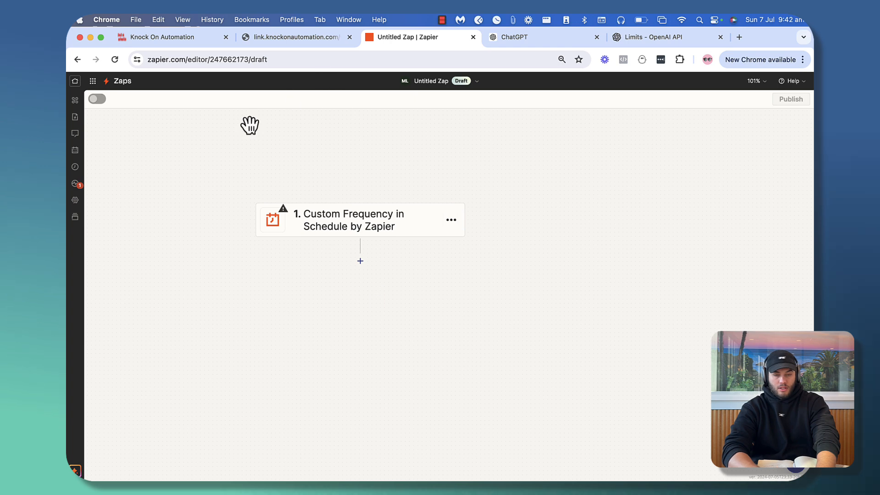
pyautogui.click(76, 81)
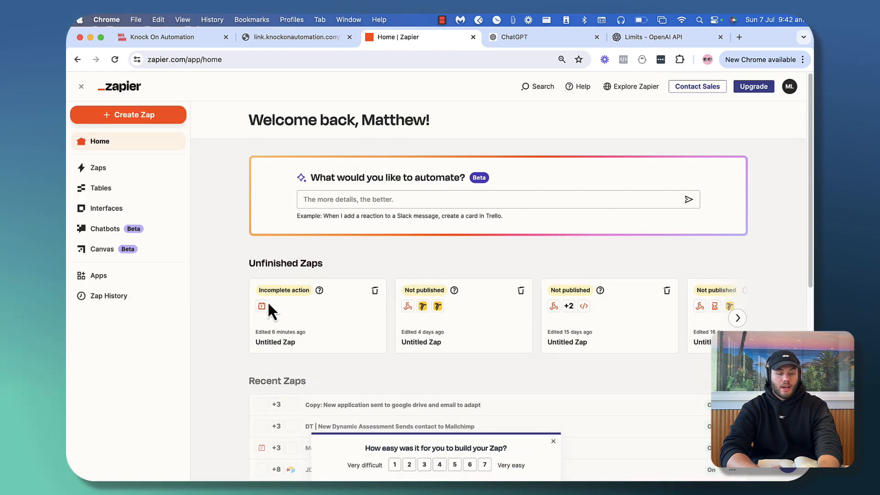
pyautogui.click(155, 118)
pyautogui.click(112, 148)
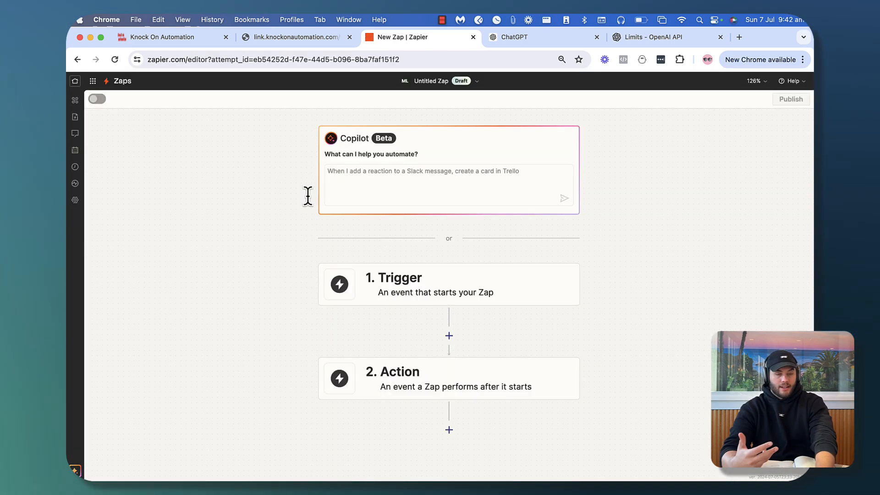
# Make Webhooks by Zapier Catch Hook the trigger and copy its webhook URL
pyautogui.click(407, 287)
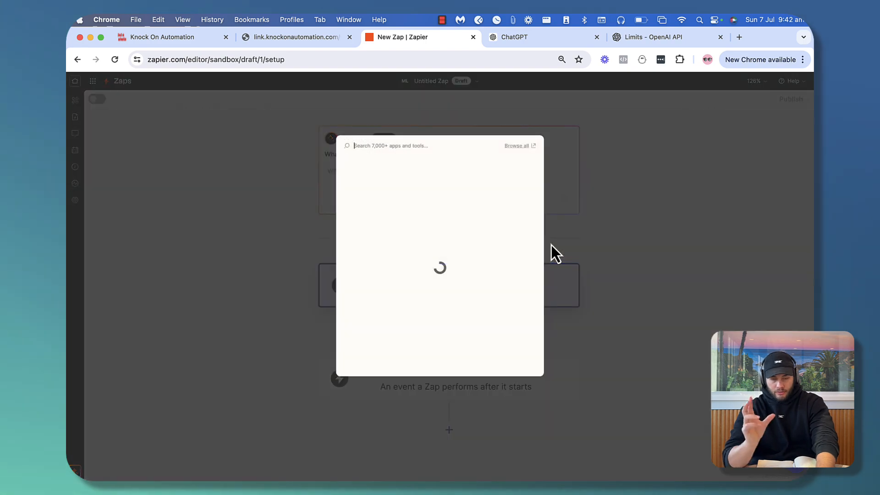
pyautogui.write('web')
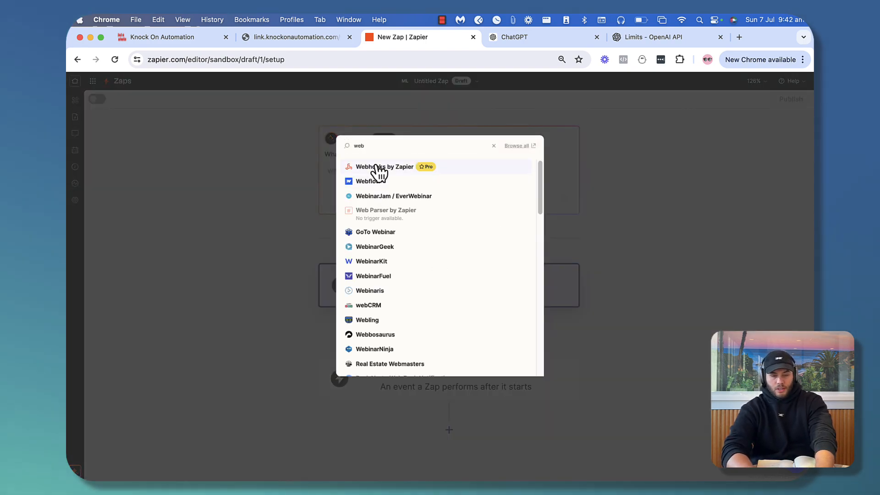
pyautogui.click(376, 168)
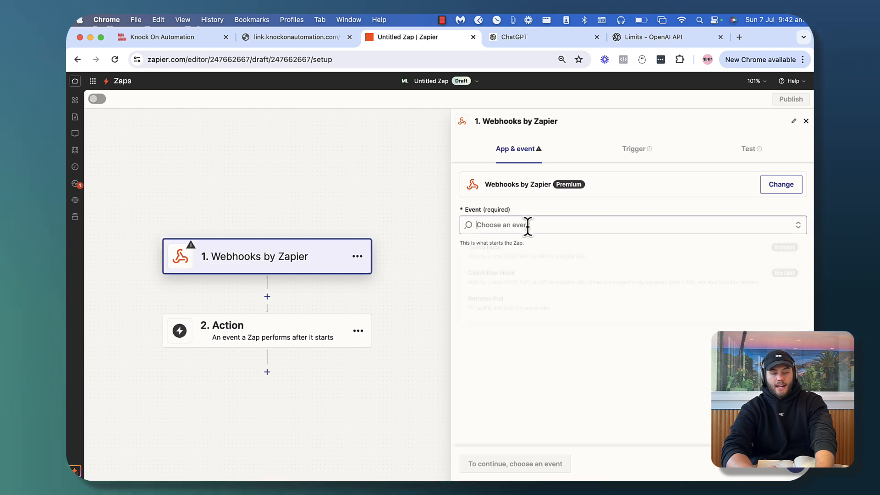
pyautogui.click(490, 256)
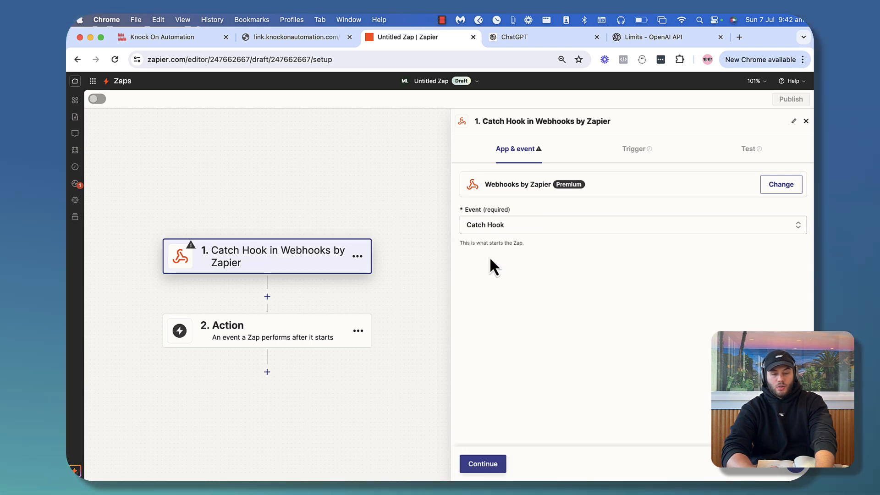
pyautogui.click(482, 464)
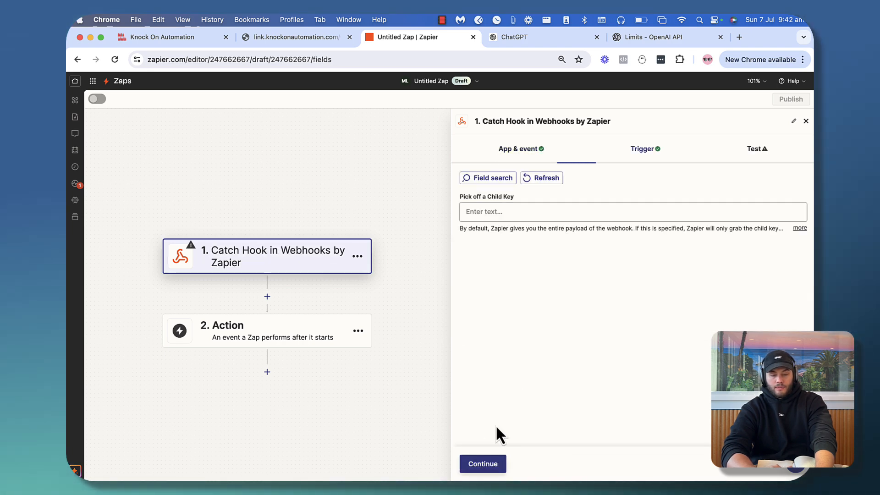
pyautogui.click(491, 460)
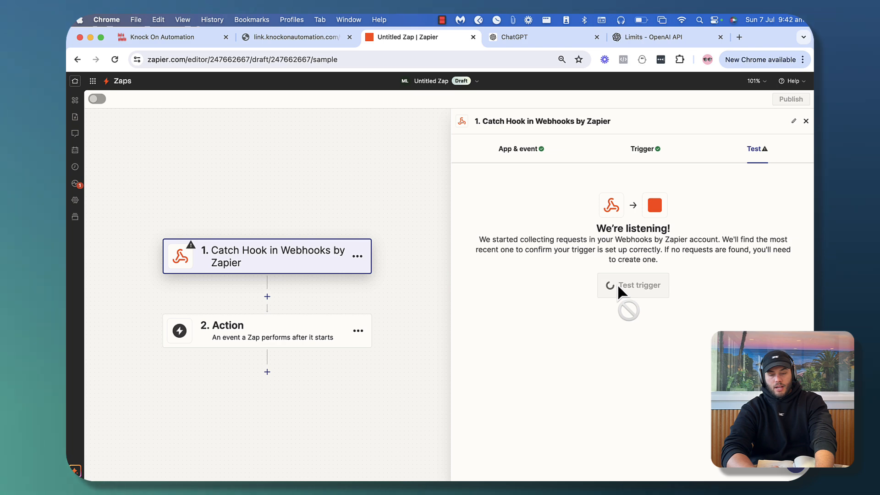
pyautogui.click(772, 224)
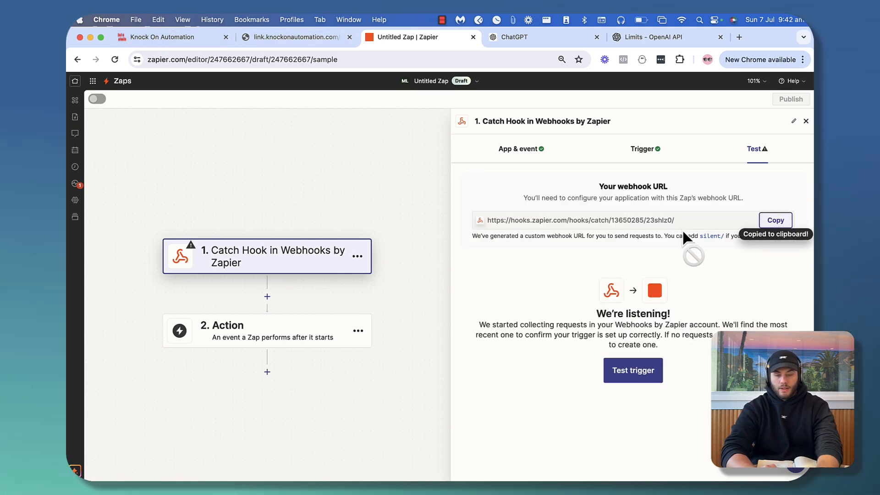
pyautogui.click(164, 42)
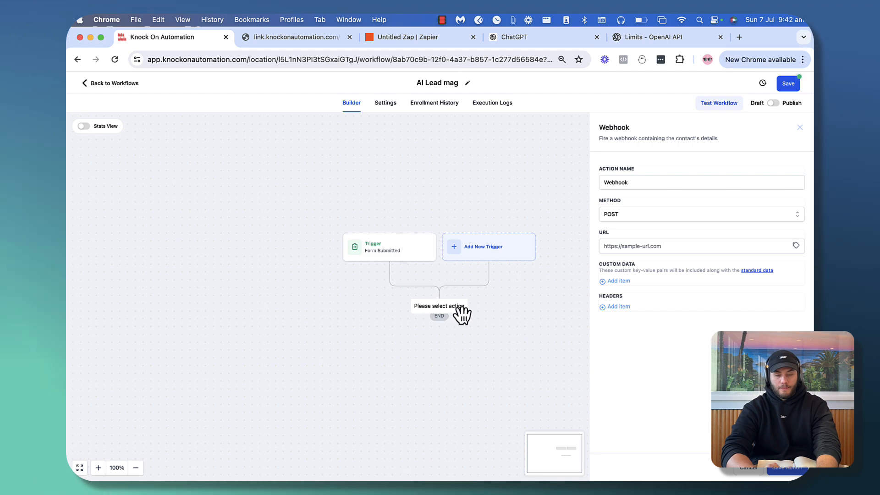
# Paste the Zapier Catch Hook URL into the Webhook URL field and save the action
pyautogui.click(616, 242)
pyautogui.press('super+v')
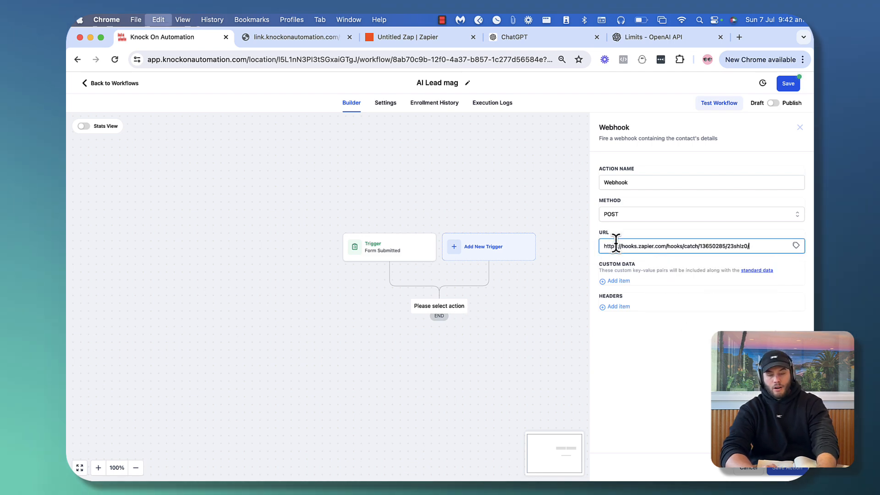
pyautogui.click(659, 417)
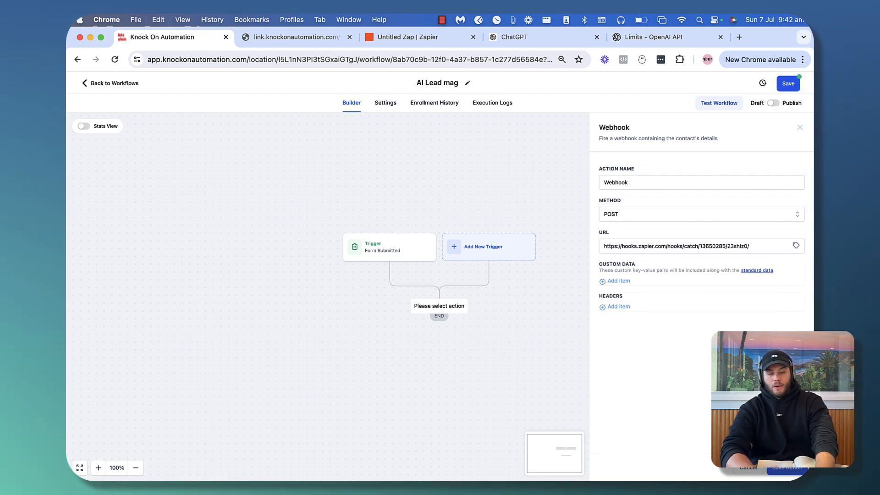
pyautogui.click(785, 472)
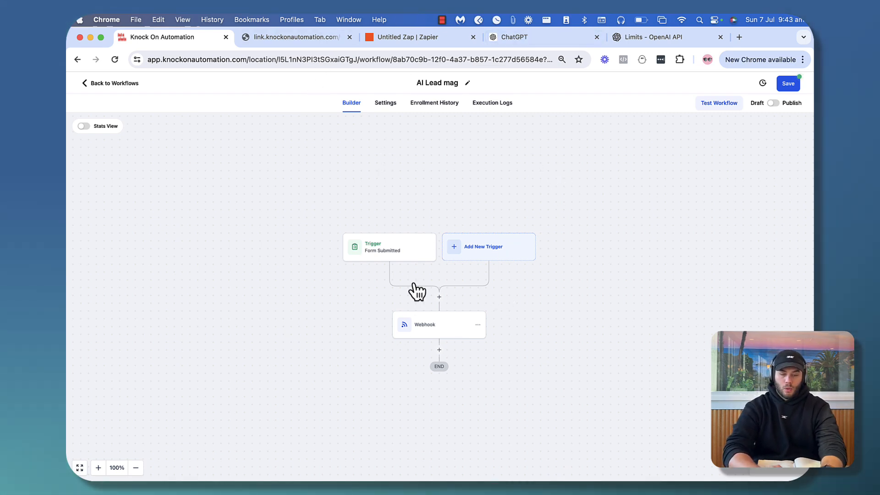
# Publish and save the Knock On Automation workflow
pyautogui.click(428, 331)
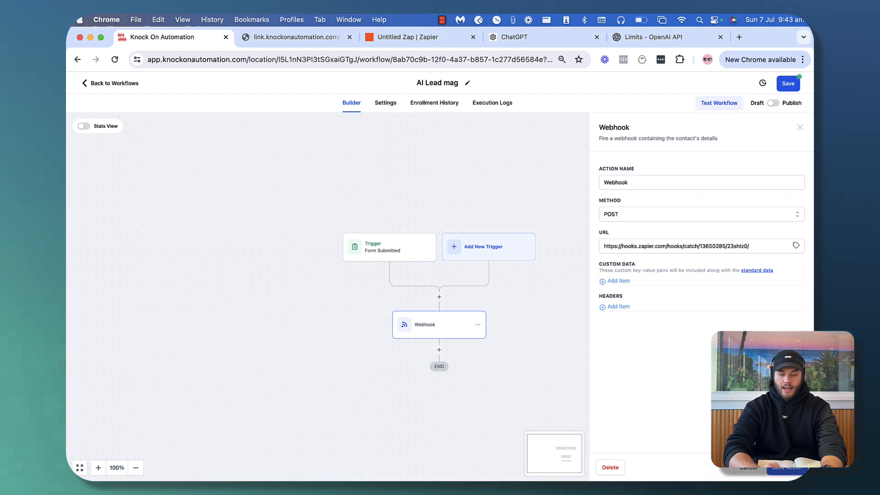
pyautogui.click(786, 472)
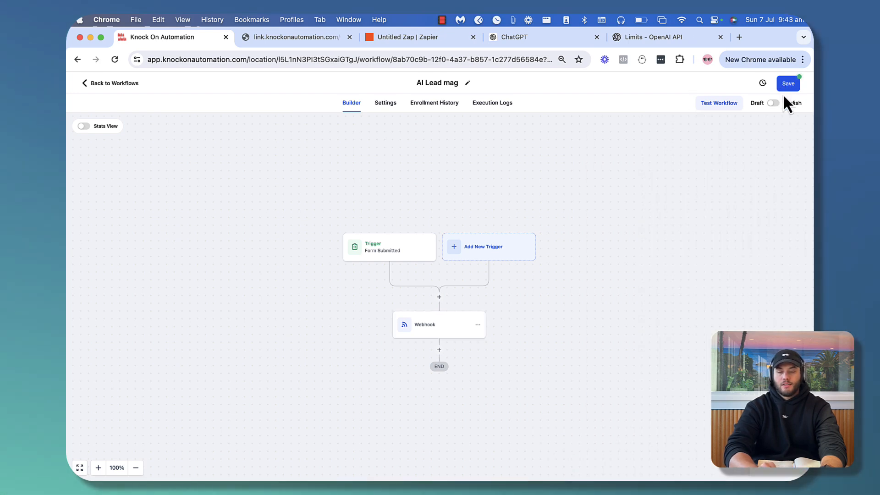
pyautogui.click(774, 104)
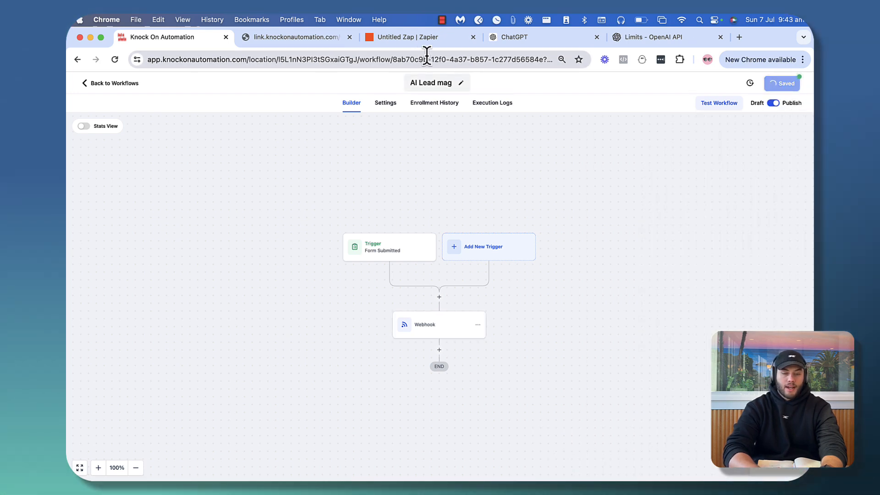
pyautogui.click(316, 38)
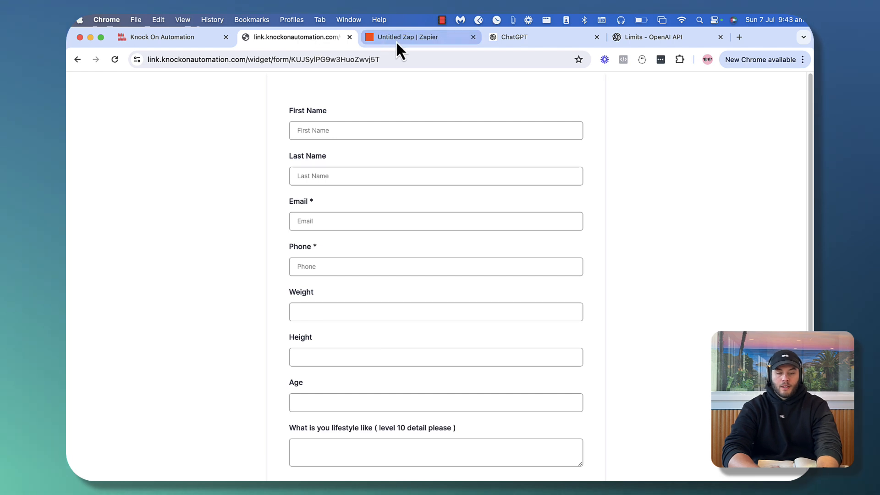
# Enter the test contact's first name, last name and email on the lead form
pyautogui.click(440, 37)
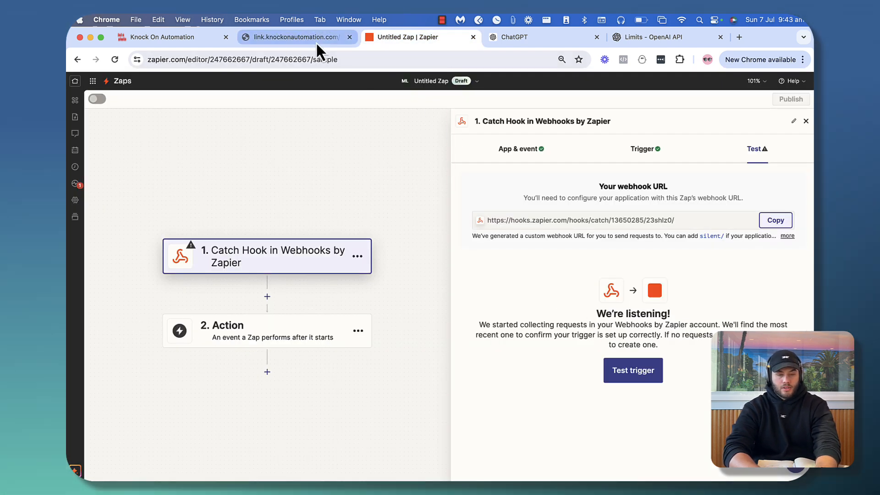
pyautogui.click(315, 41)
pyautogui.click(341, 129)
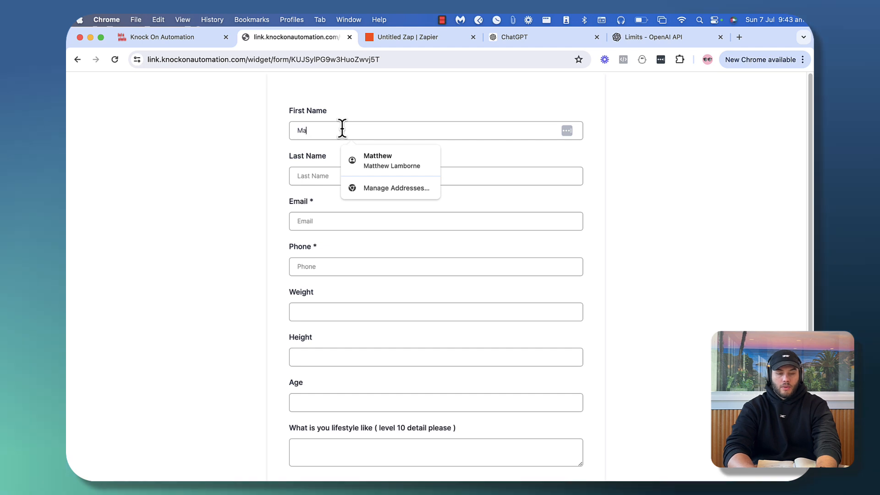
pyautogui.press('Tab')
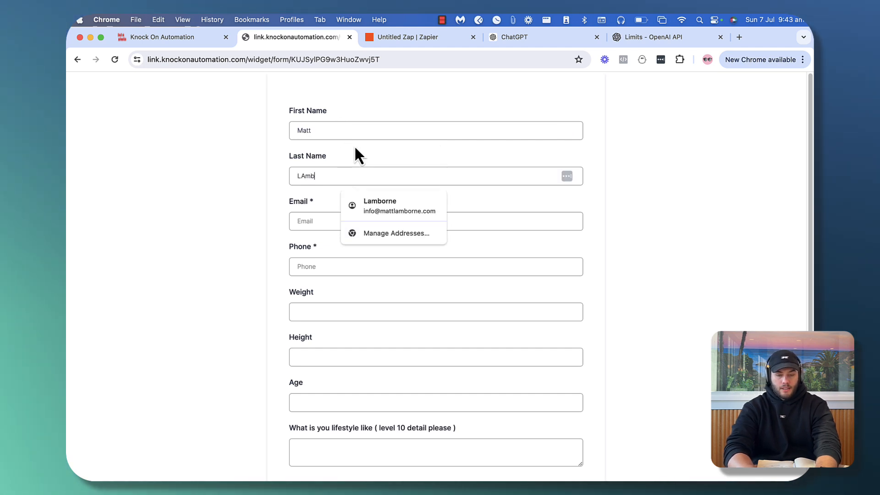
pyautogui.click(305, 228)
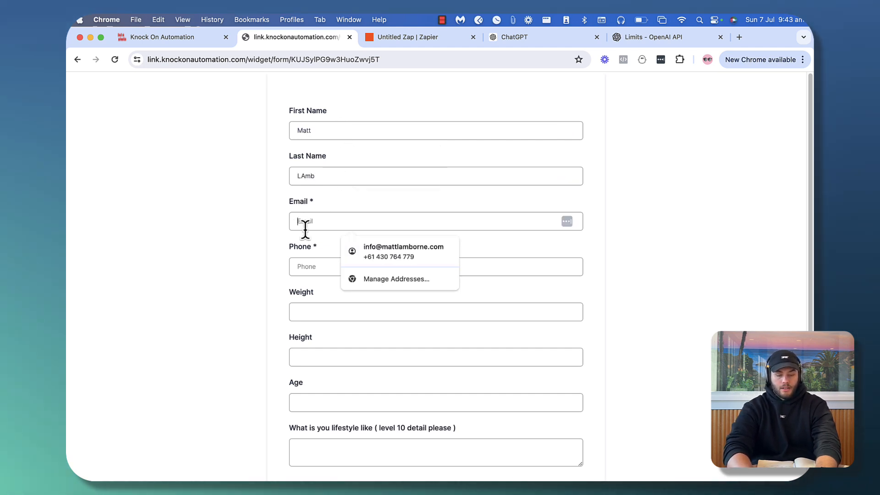
pyautogui.press('BackSpace')
pyautogui.press('BackSpace')
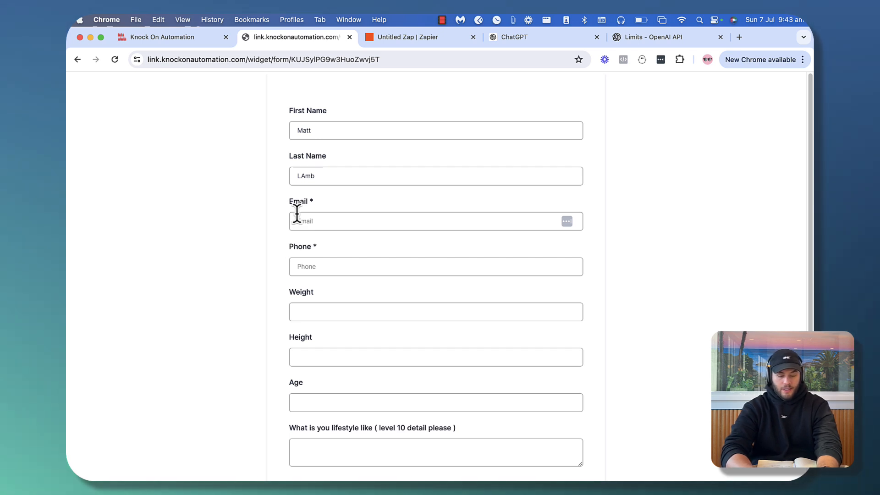
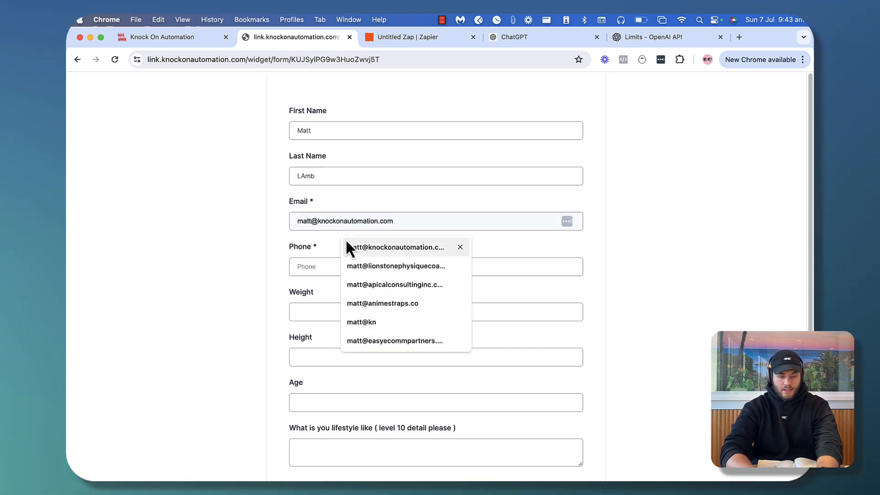
pyautogui.click(345, 238)
# Fill in the phone number, weight 100 and height 6 ft
pyautogui.click(310, 267)
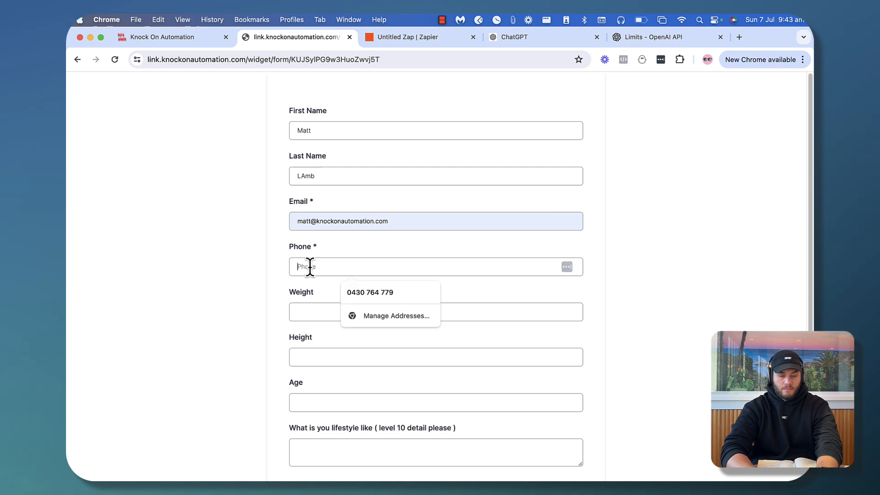
pyautogui.click(245, 280)
pyautogui.click(364, 290)
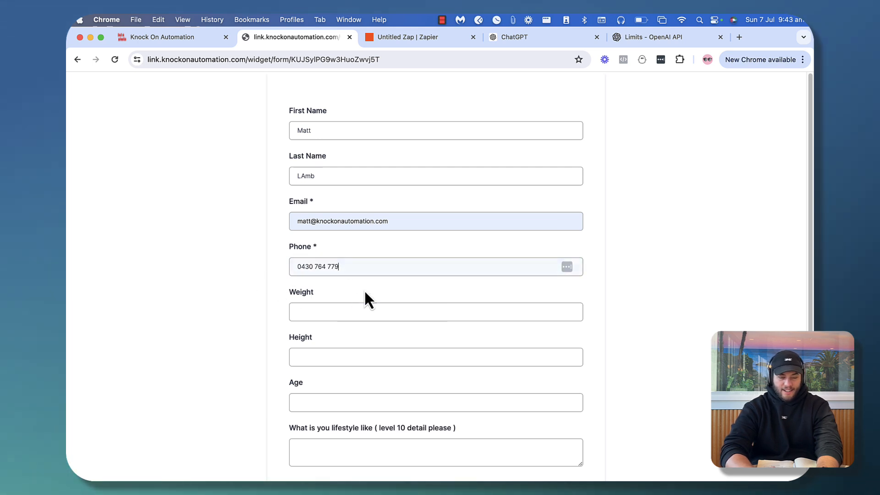
pyautogui.click(296, 312)
pyautogui.write('100')
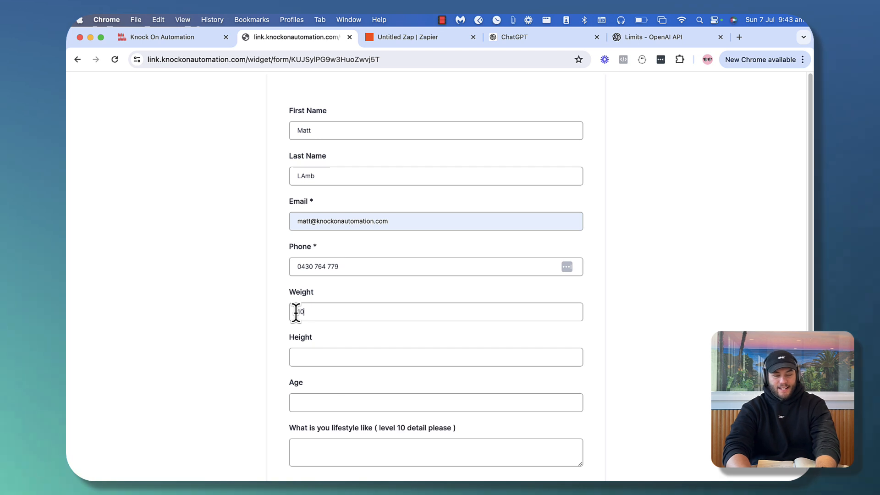
pyautogui.click(307, 353)
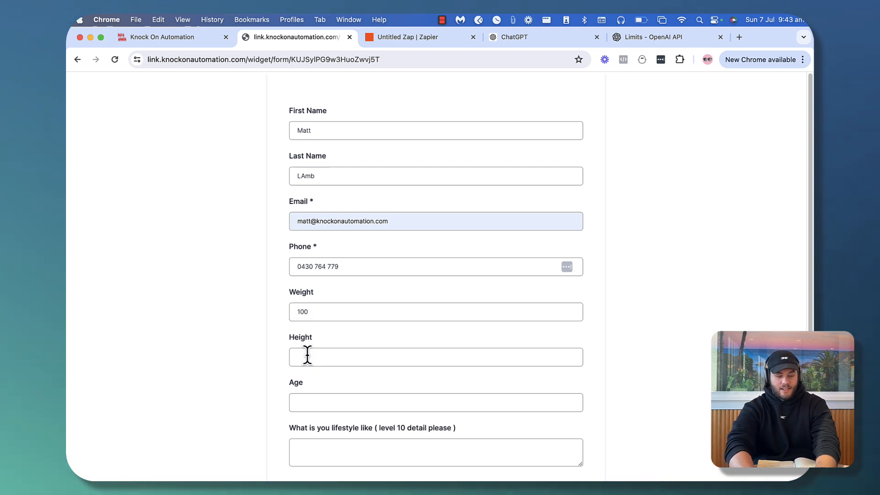
pyautogui.write('6 ft')
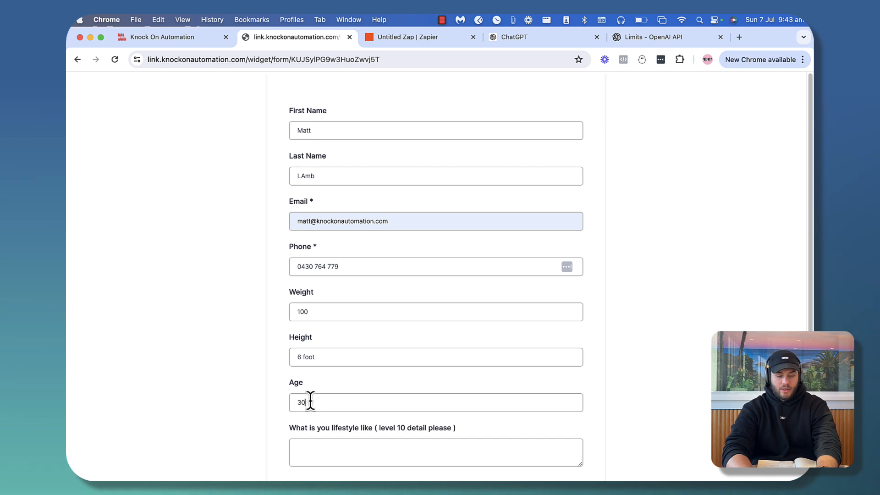
# Describe doing BJJ 2-3 times a week, 10 kilos to lose and a sitting job, then submit
pyautogui.scroll(-3, 331, 424)
pyautogui.click(331, 365)
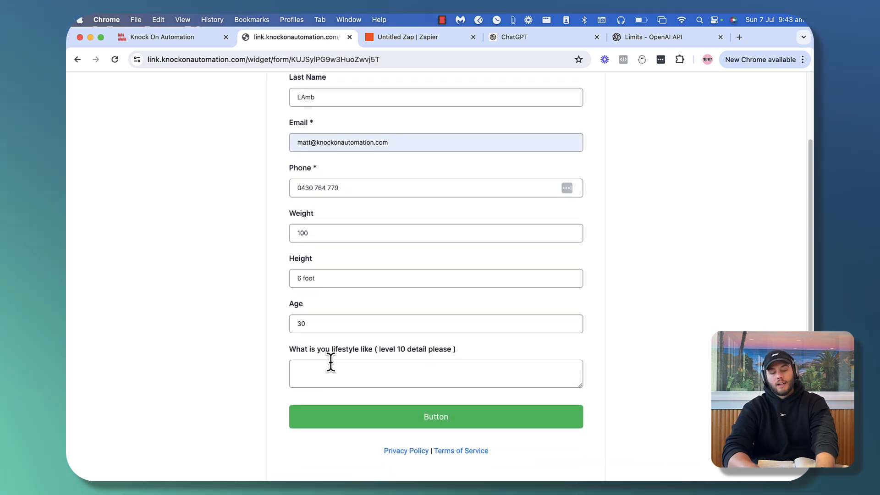
pyautogui.write('I don')
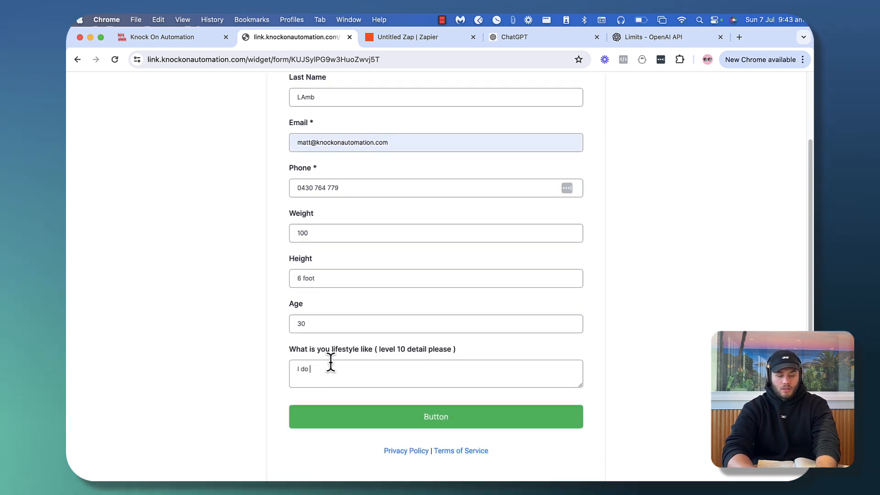
pyautogui.press('BackSpace')
pyautogui.press('BackSpace')
pyautogui.press('BackSpace')
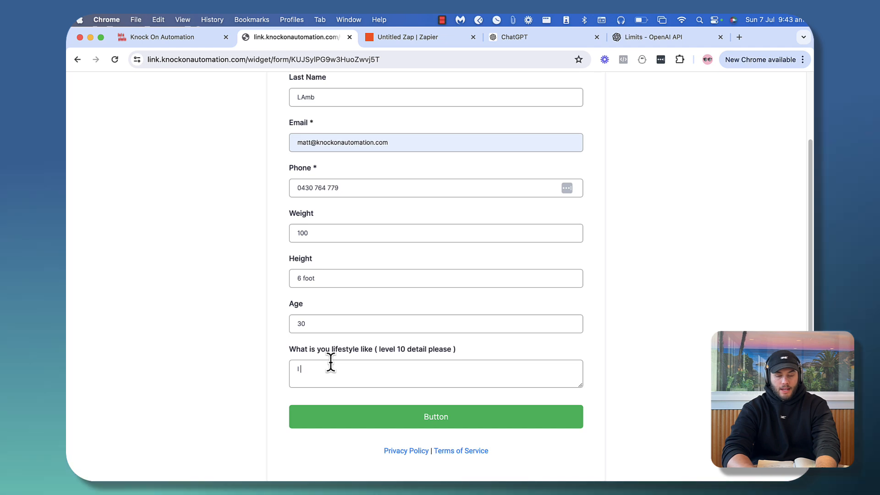
pyautogui.write('do BJJ 2-3 times ')
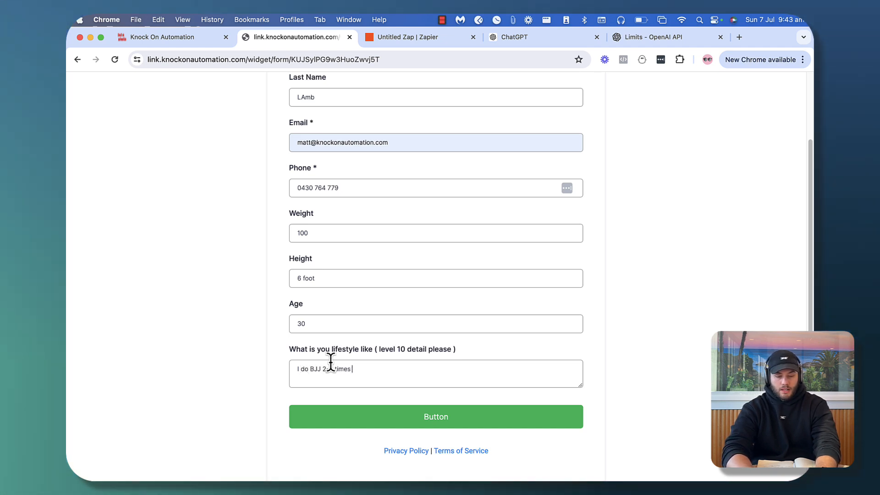
pyautogui.write('a week I hav')
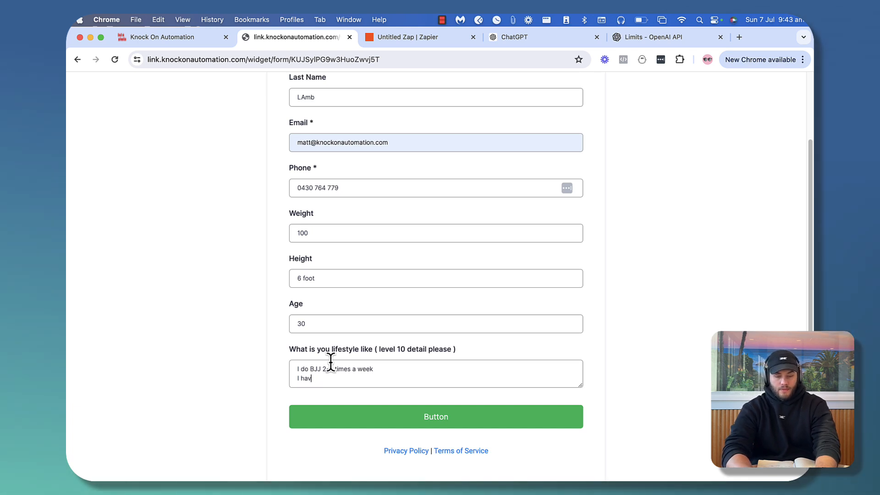
pyautogui.write('e about')
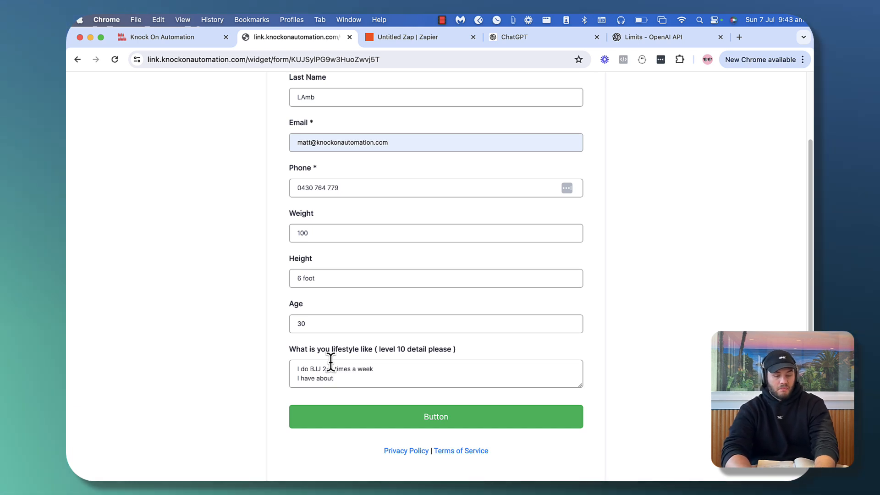
pyautogui.write(' 10 kilos to lose')
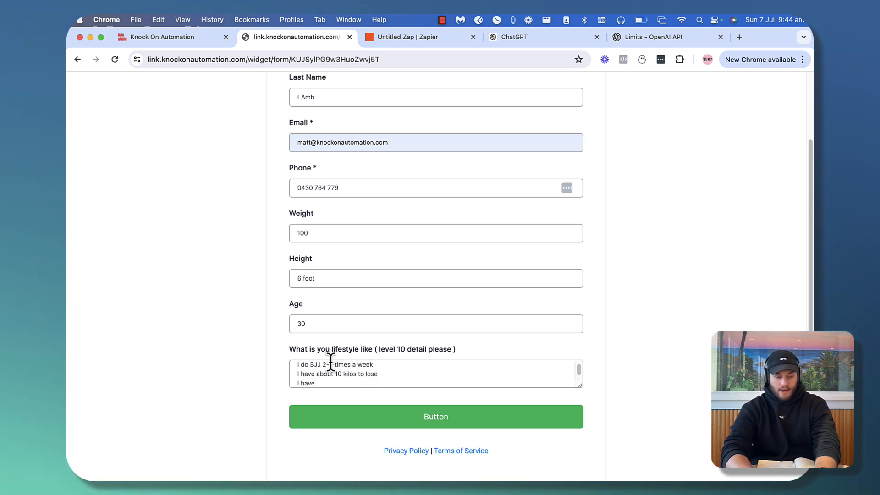
pyautogui.write('a job where i ')
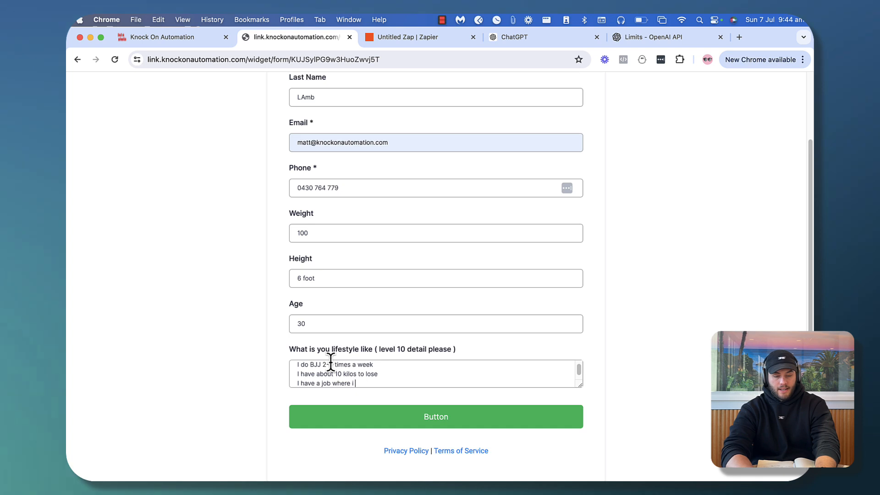
pyautogui.write('sit down a lot')
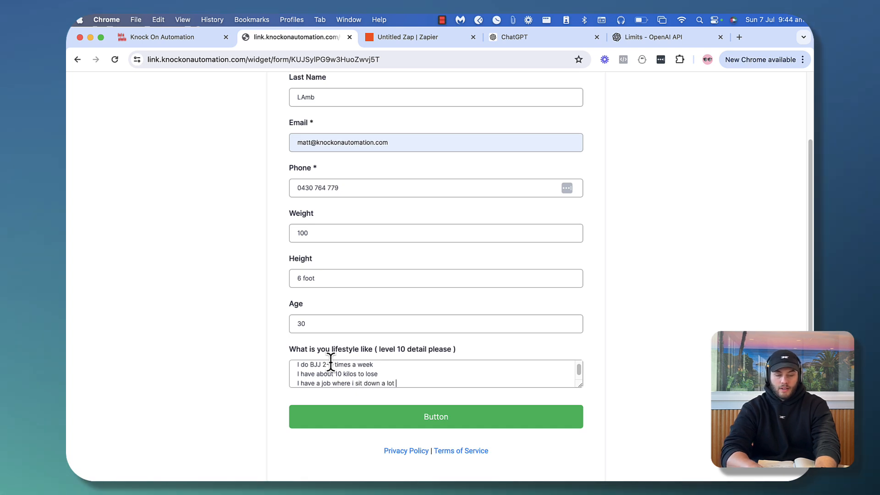
pyautogui.press('Return')
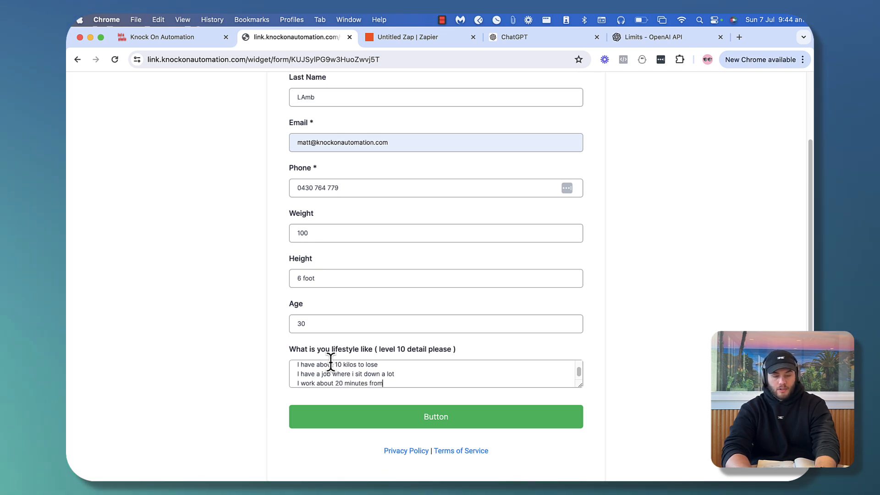
pyautogui.write('home')
pyautogui.press('Return')
pyautogui.write('I spe')
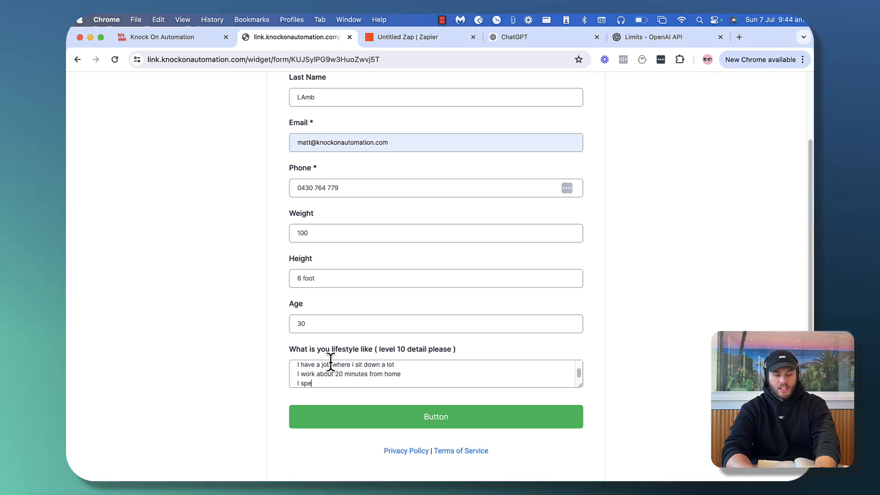
pyautogui.write('nd my')
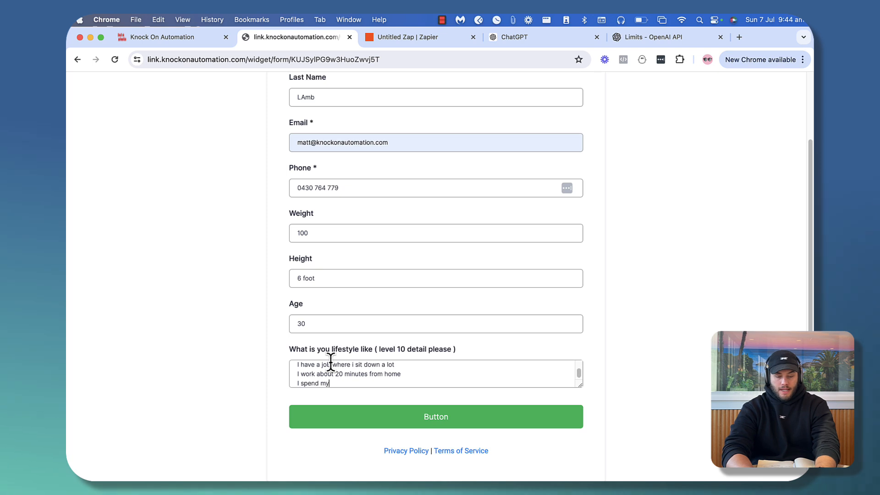
pyautogui.write(' free time with my fiance')
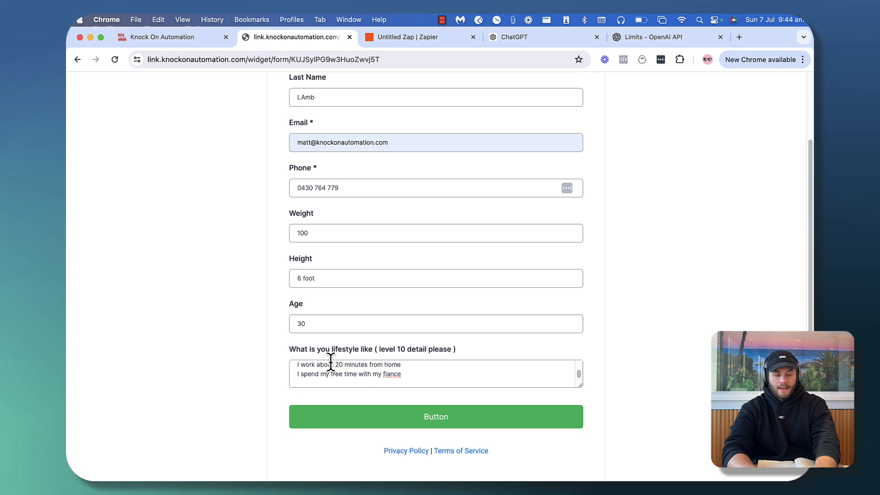
pyautogui.write('really ')
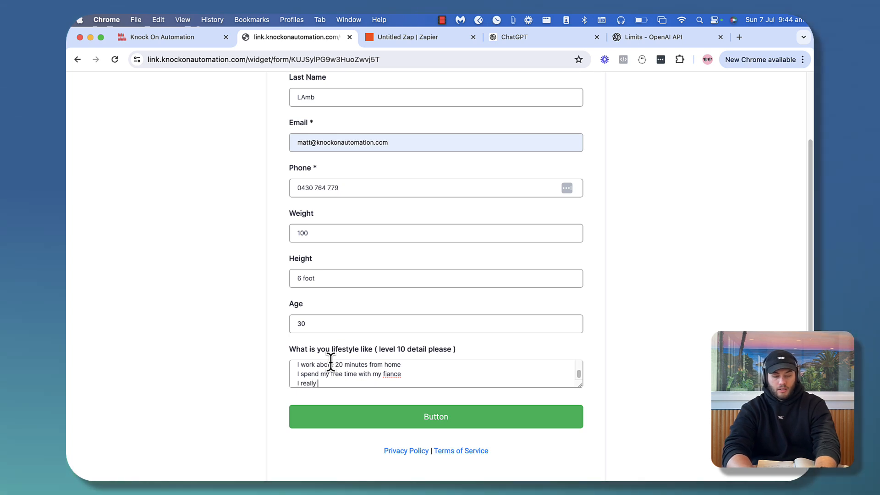
pyautogui.write('only go to')
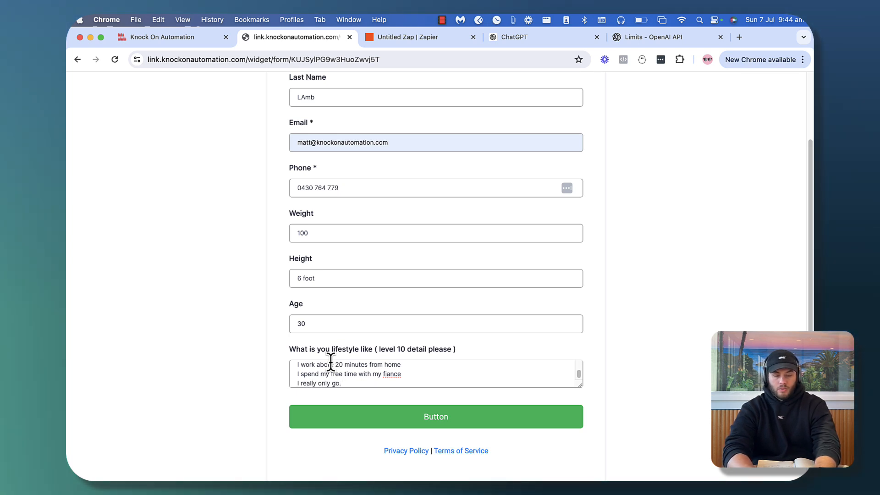
pyautogui.write(' the gym 2 times a week')
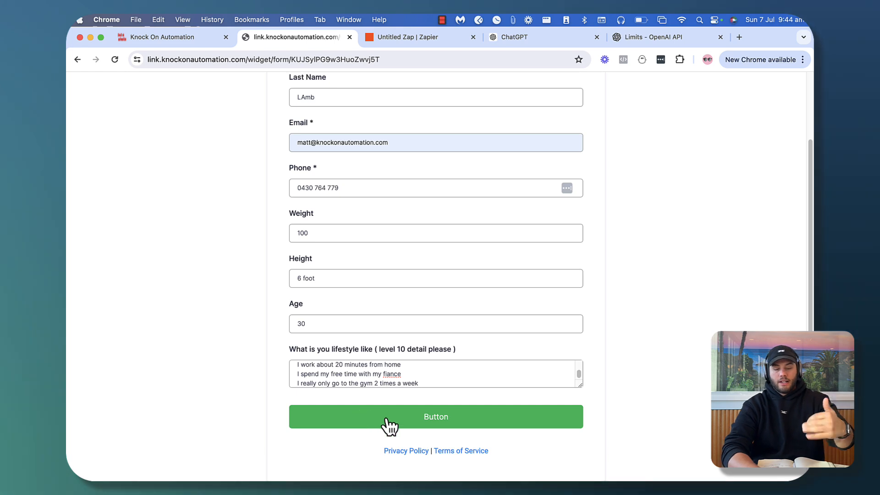
pyautogui.click(388, 424)
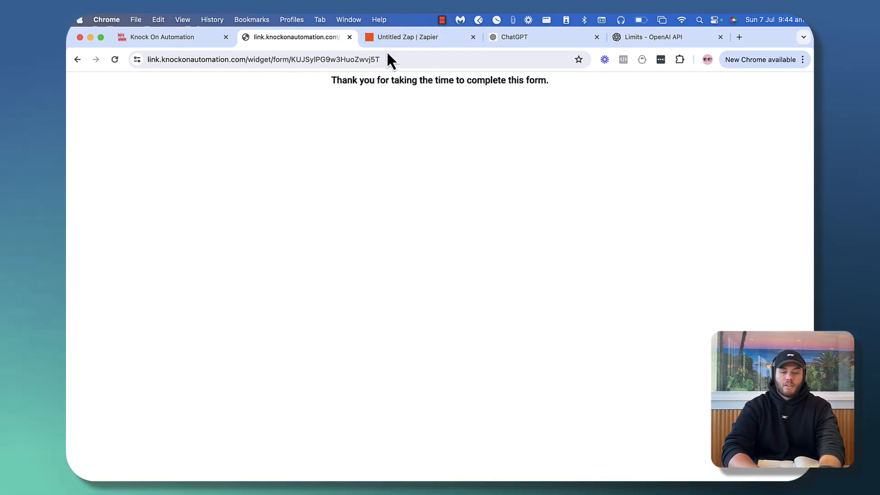
# Run the Catch Hook trigger test and review request A's captured form fields
pyautogui.click(408, 41)
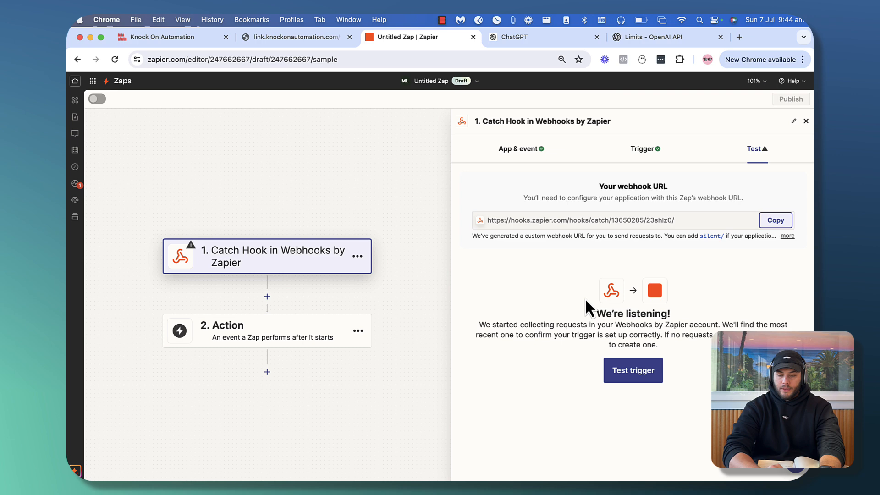
pyautogui.click(629, 372)
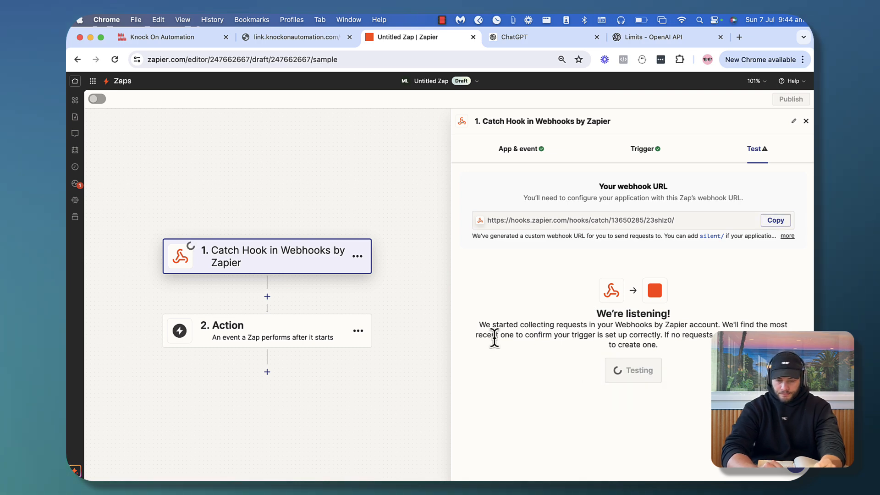
pyautogui.scroll(-10, 621, 331)
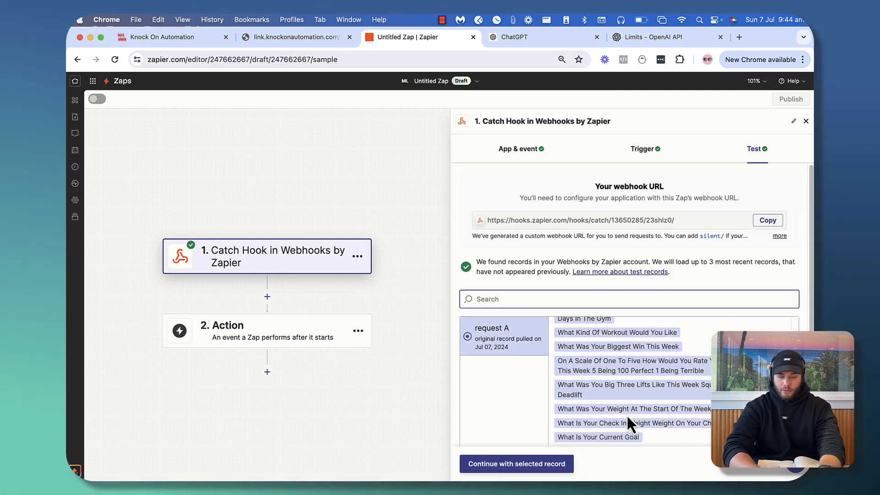
pyautogui.scroll(10, 626, 414)
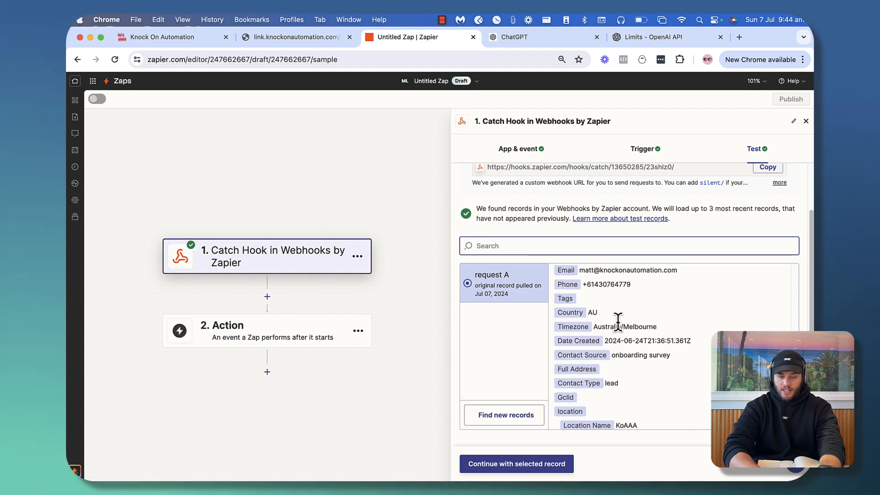
pyautogui.scroll(-5, 618, 320)
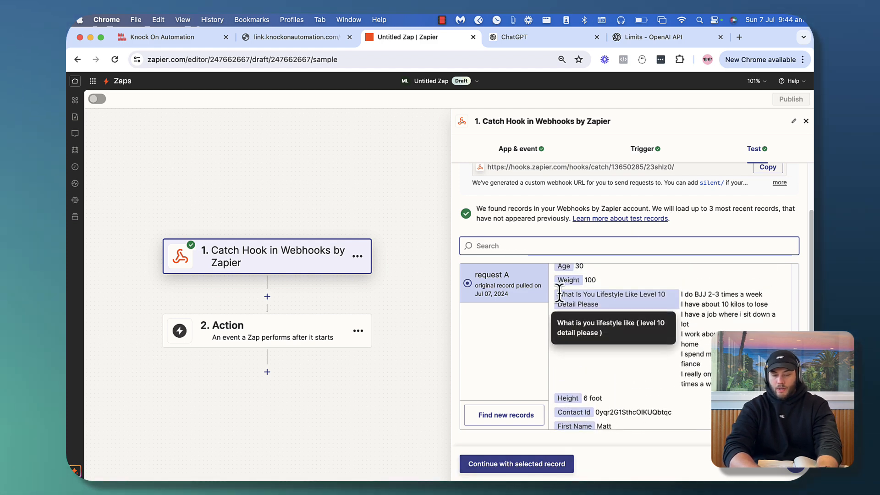
# Add ChatGPT as the step 2 app with the Conversation event
pyautogui.click(508, 464)
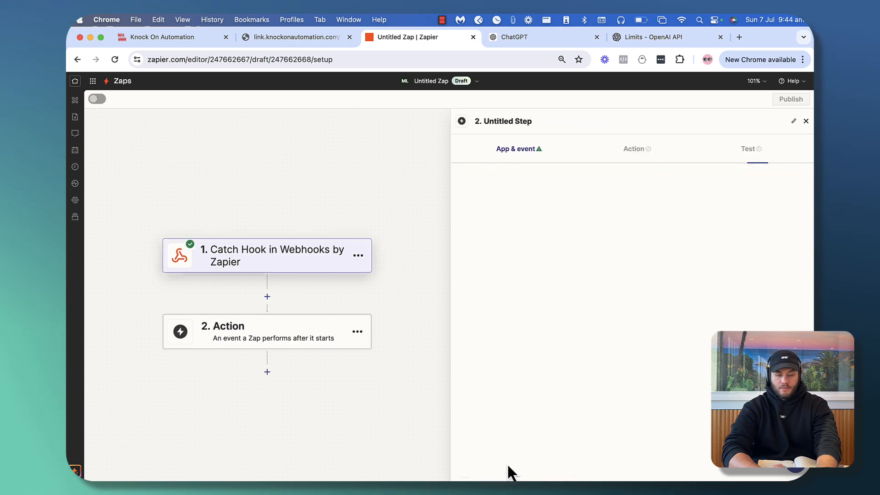
pyautogui.write('c')
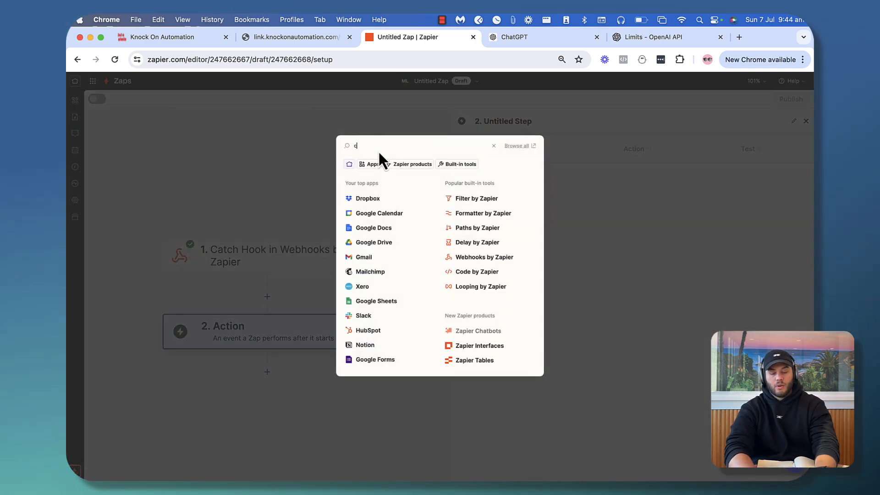
pyautogui.write('hat')
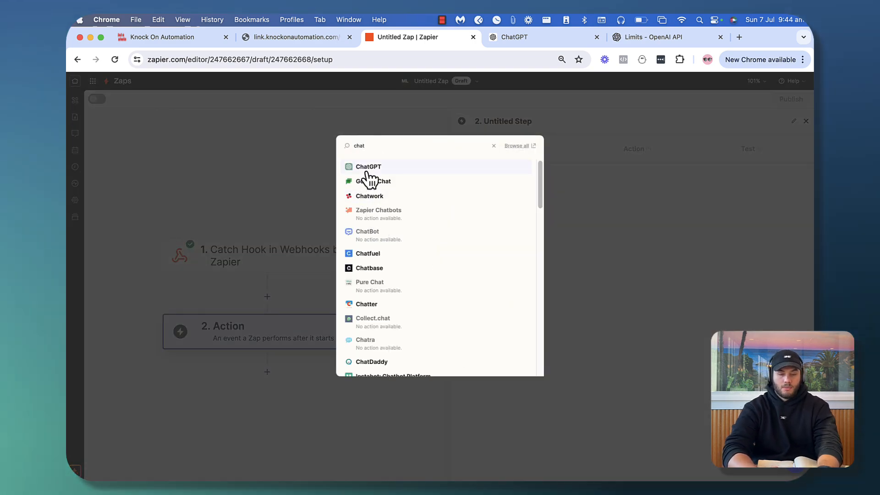
pyautogui.click(367, 171)
pyautogui.click(538, 222)
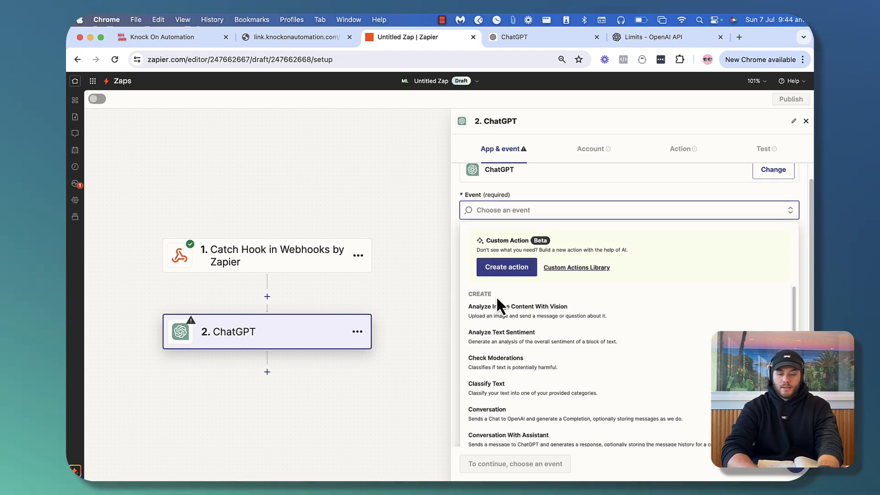
pyautogui.scroll(-1, 509, 394)
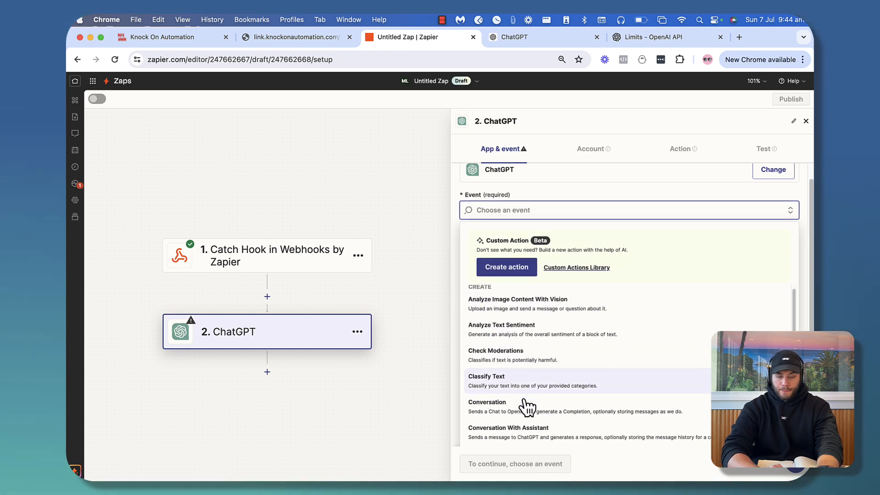
pyautogui.click(509, 404)
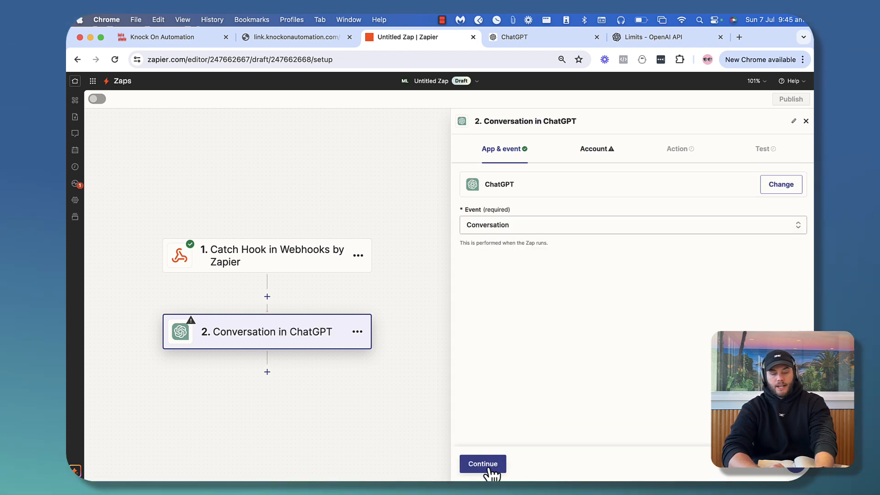
# Connect the Personal ChatGPT account and continue to the Action fields
pyautogui.click(487, 465)
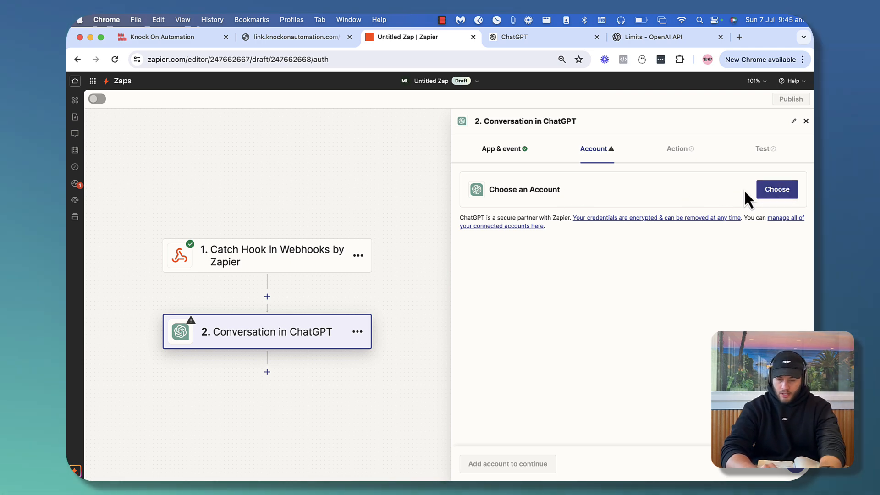
pyautogui.click(777, 189)
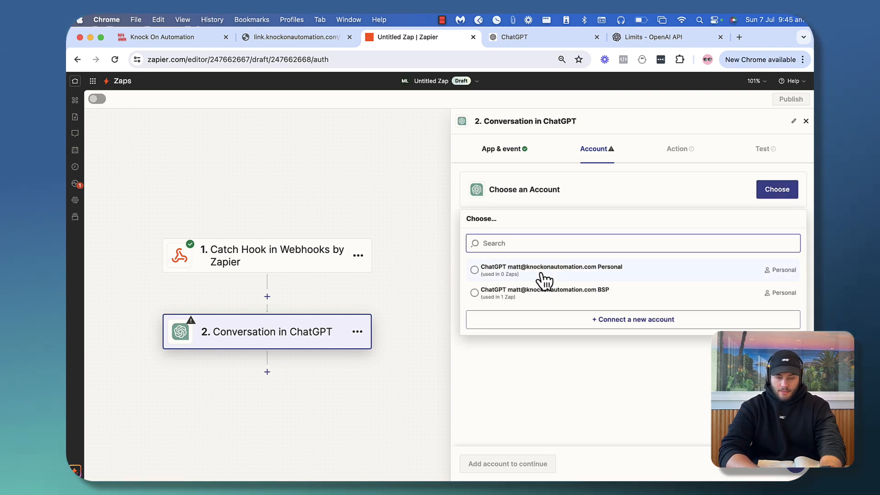
pyautogui.click(542, 274)
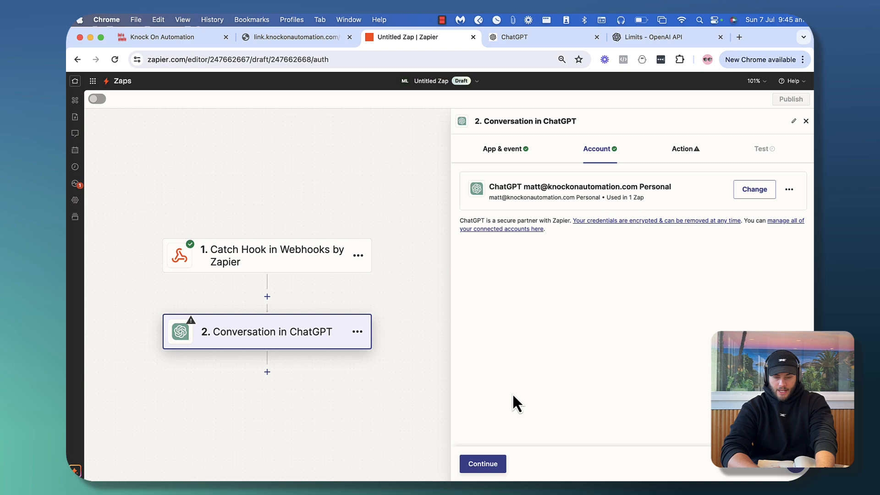
pyautogui.click(483, 464)
pyautogui.scroll(-2, 510, 308)
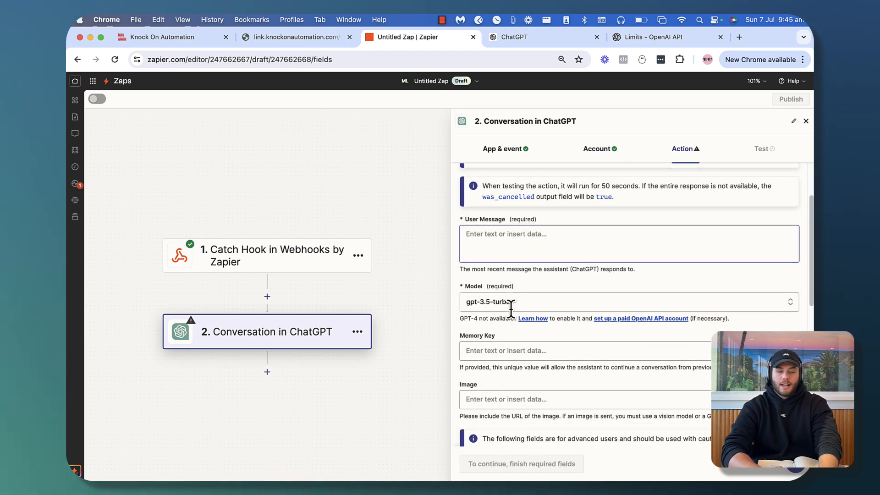
# Open the User Message as a fitness coach introducing the client by mapped first name
pyautogui.click(488, 241)
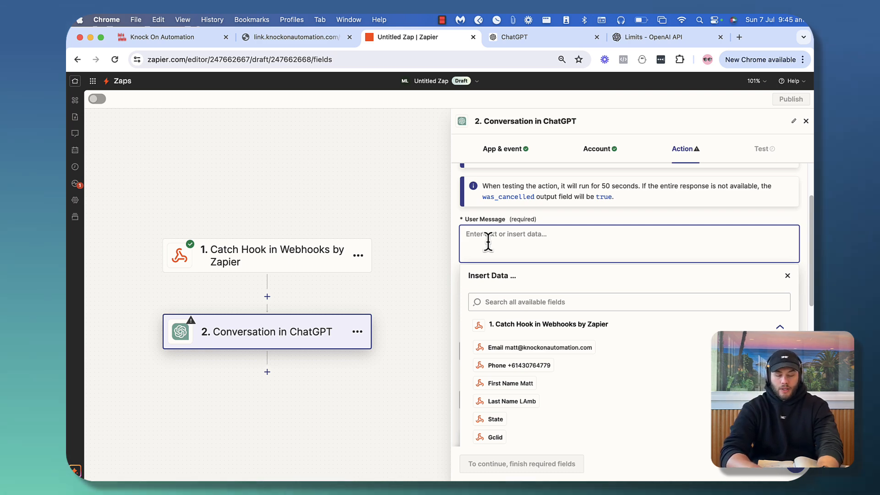
pyautogui.write('Yiu')
pyautogui.press('BackSpace')
pyautogui.press('BackSpace')
pyautogui.write('ou are a')
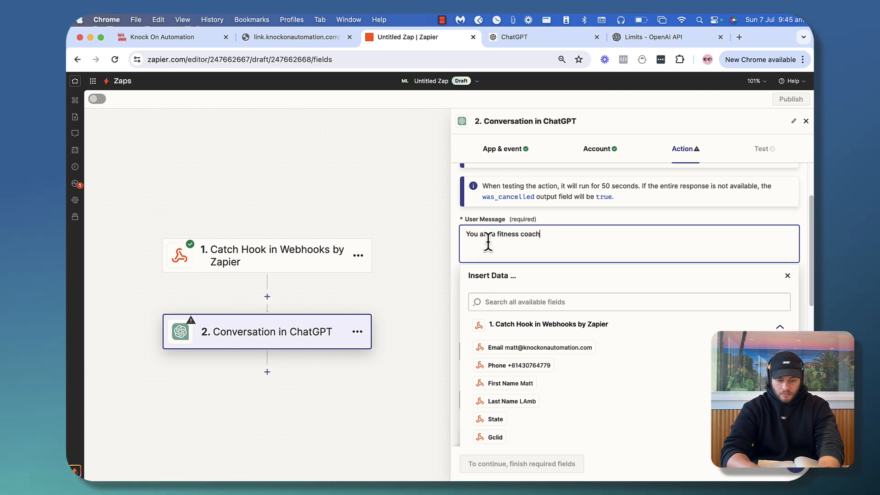
pyautogui.write('fitness coach.')
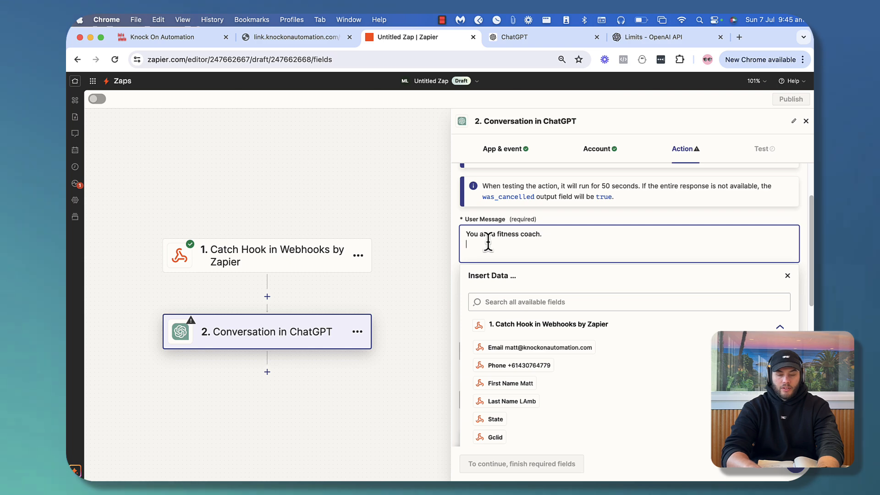
pyautogui.press('Return')
pyautogui.press('Return')
pyautogui.write('You w')
pyautogui.press('BackSpace')
pyautogui.press('BackSpace')
pyautogui.press('BackSpace')
pyautogui.press('BackSpace')
pyautogui.press('BackSpace')
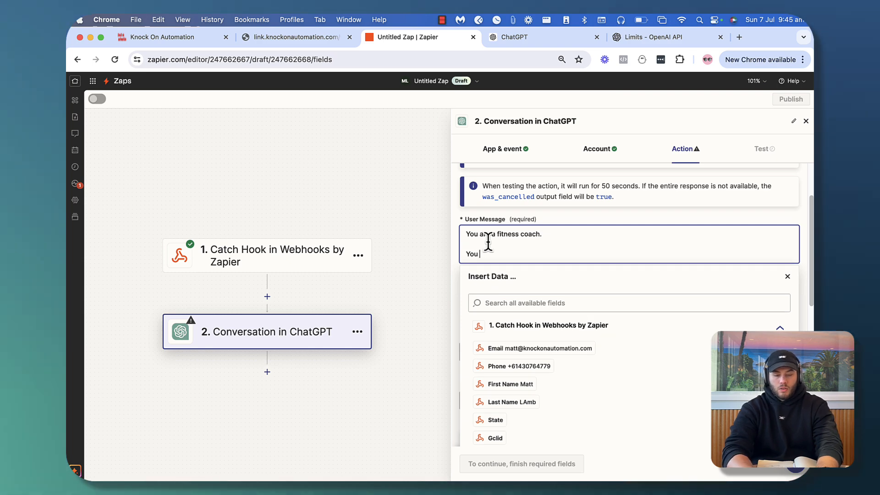
pyautogui.write('We have.')
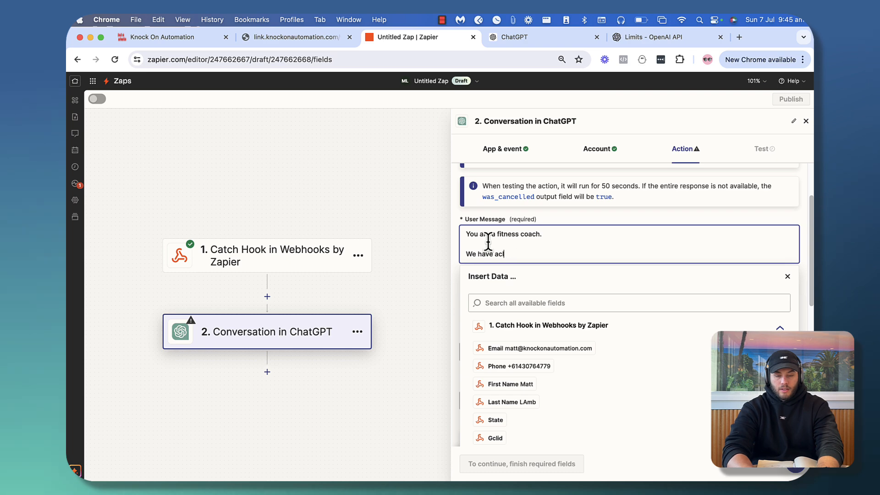
pyautogui.write(' a client here,')
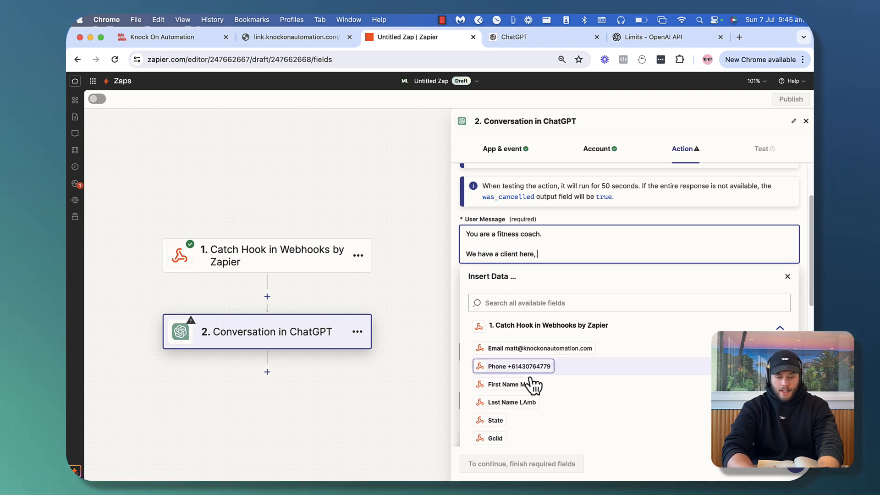
pyautogui.click(510, 384)
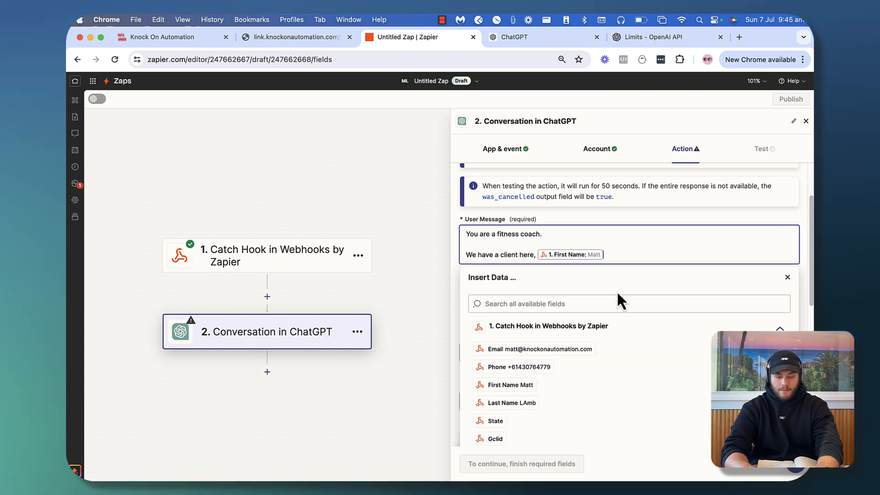
pyautogui.write('.')
pyautogui.press('Return')
pyautogui.write('who wants t')
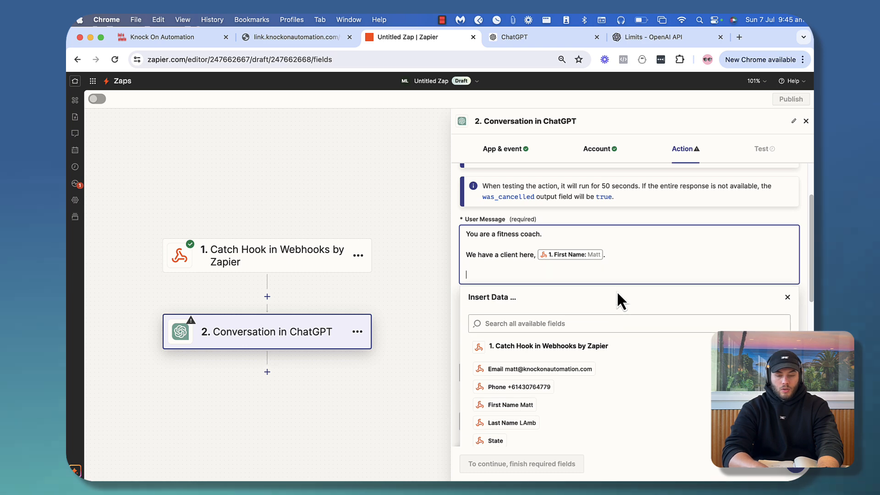
pyautogui.write('o')
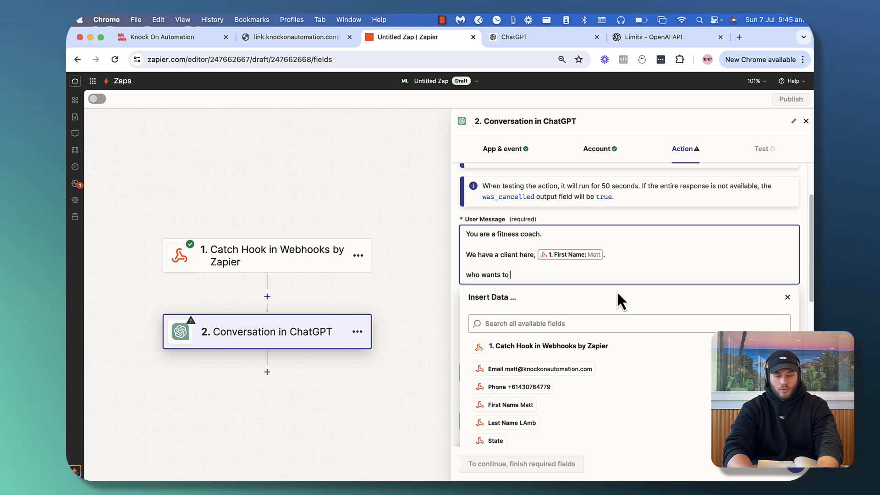
pyautogui.press('BackSpace')
pyautogui.press('BackSpace')
pyautogui.press('BackSpace')
pyautogui.press('BackSpace')
pyautogui.press('BackSpace')
pyautogui.press('BackSpace')
pyautogui.press('BackSpace')
pyautogui.press('BackSpace')
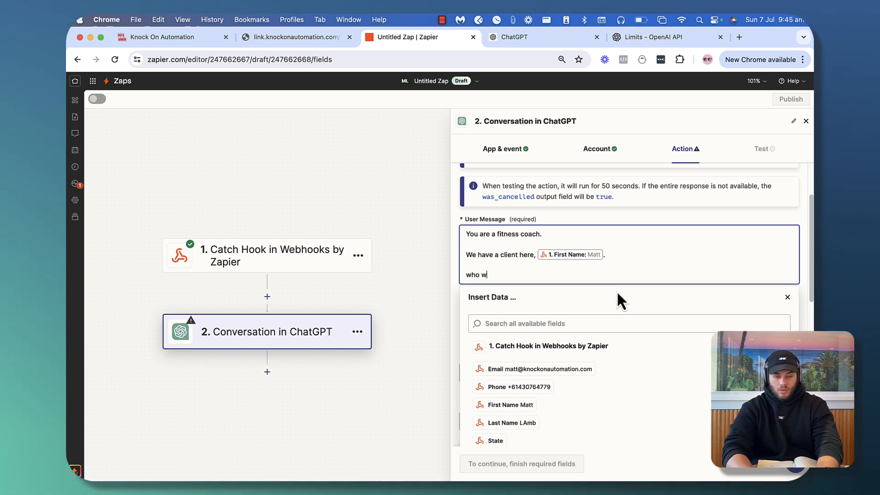
pyautogui.write('has submitted their data')
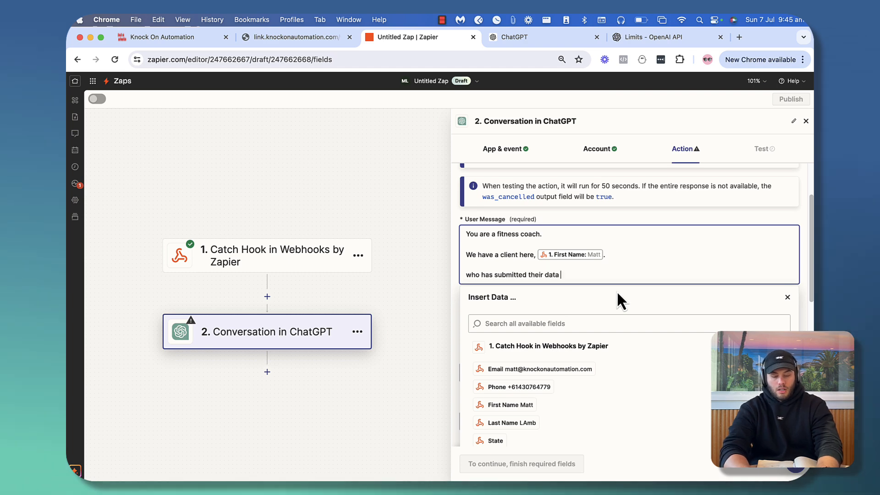
pyautogui.write(' for a personalise')
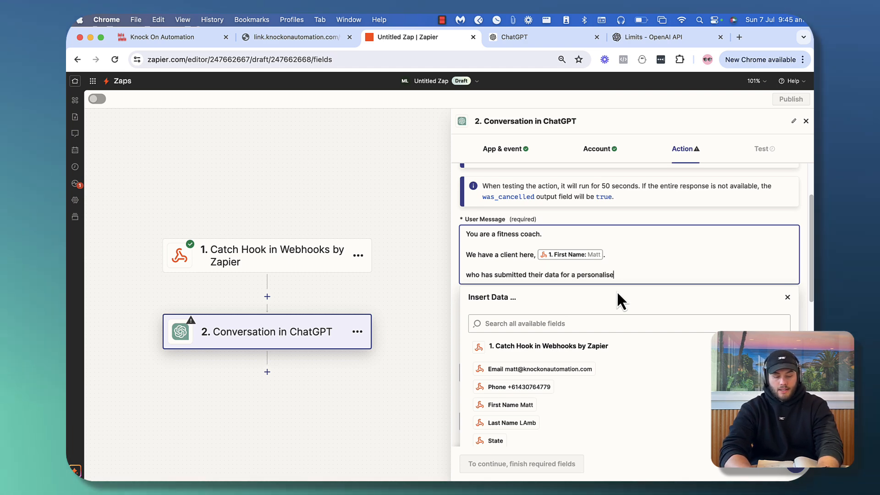
pyautogui.write('d weight los')
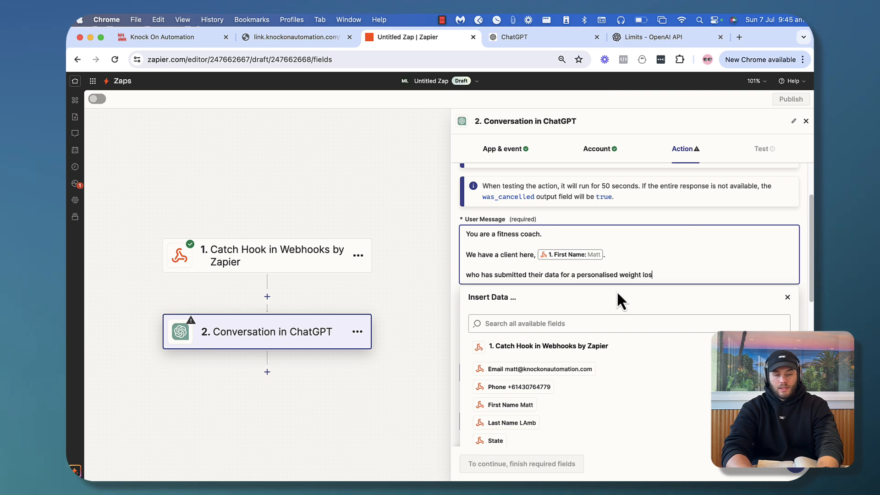
pyautogui.write('s plan, ')
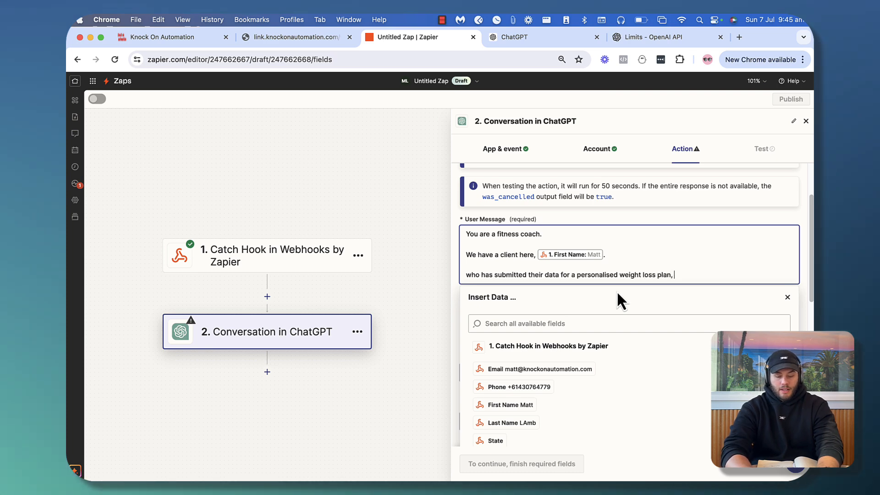
pyautogui.write('her')
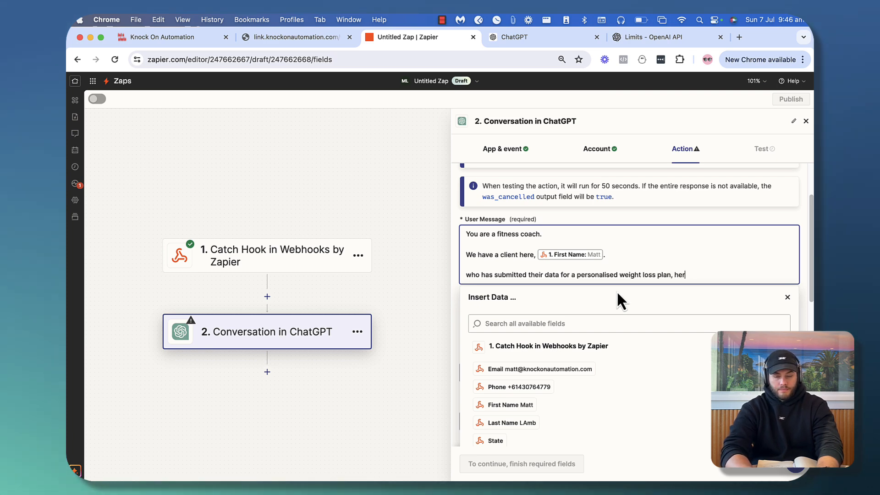
pyautogui.write('es their')
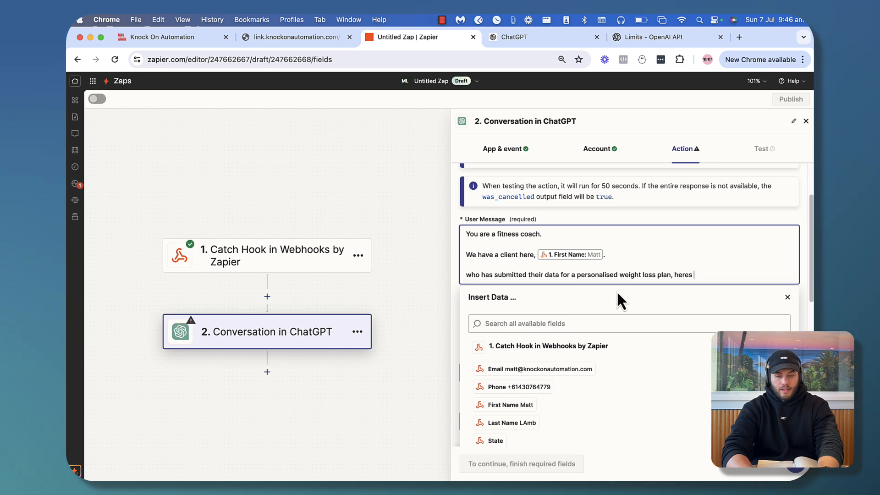
pyautogui.write(' data .')
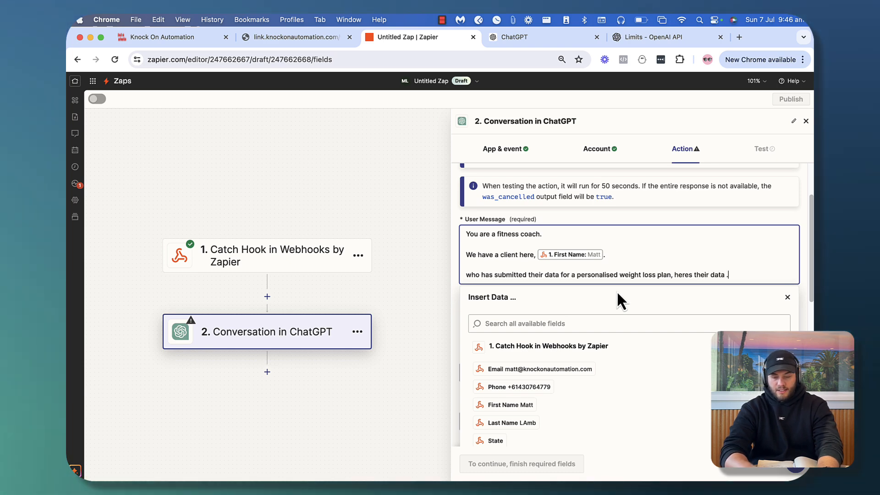
# Add Name, Age, Height and Lifestyle lines mapped to the webhook's form fields
pyautogui.press('Return')
pyautogui.press('Return')
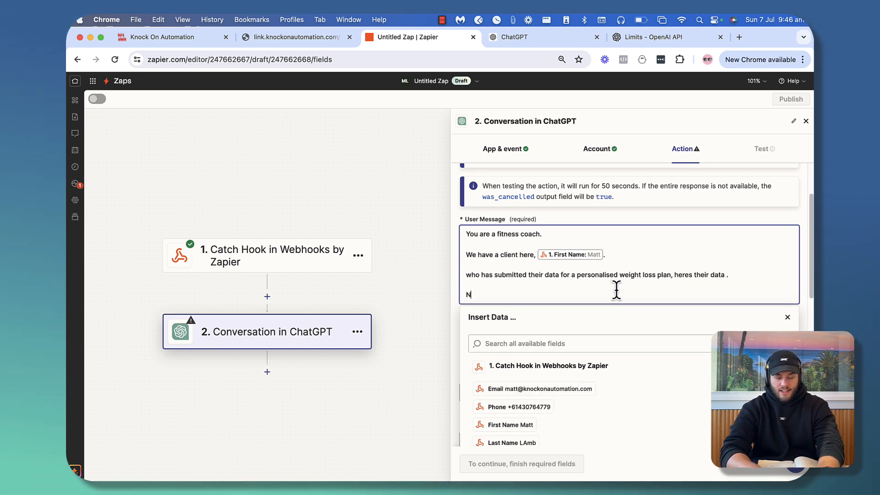
pyautogui.click(532, 427)
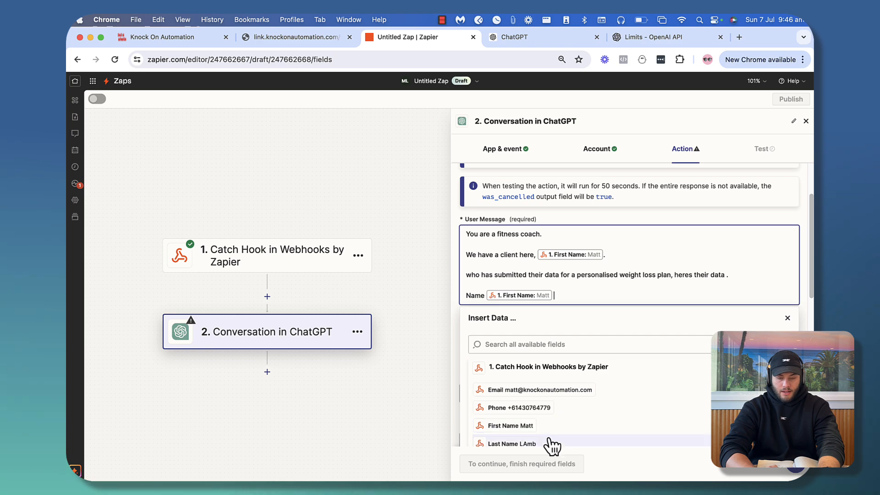
pyautogui.click(537, 444)
pyautogui.press('Return')
pyautogui.write('Age')
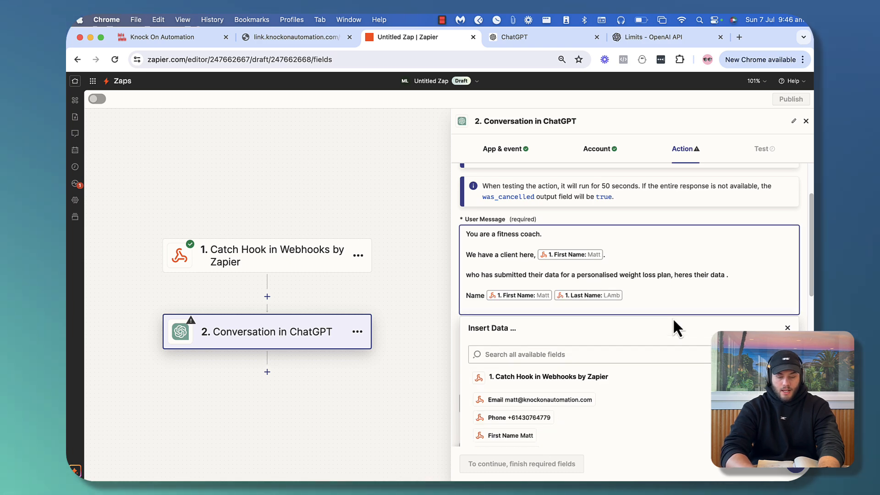
pyautogui.click(659, 355)
pyautogui.write('age')
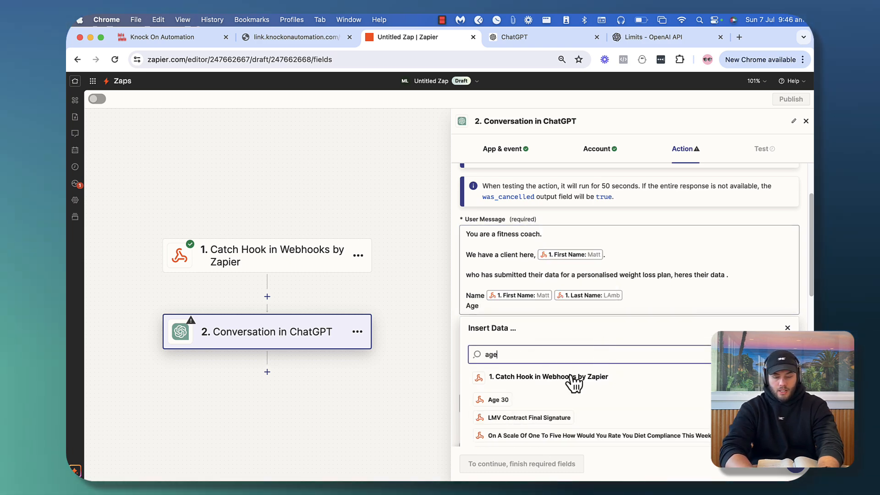
pyautogui.click(500, 404)
pyautogui.press('Return')
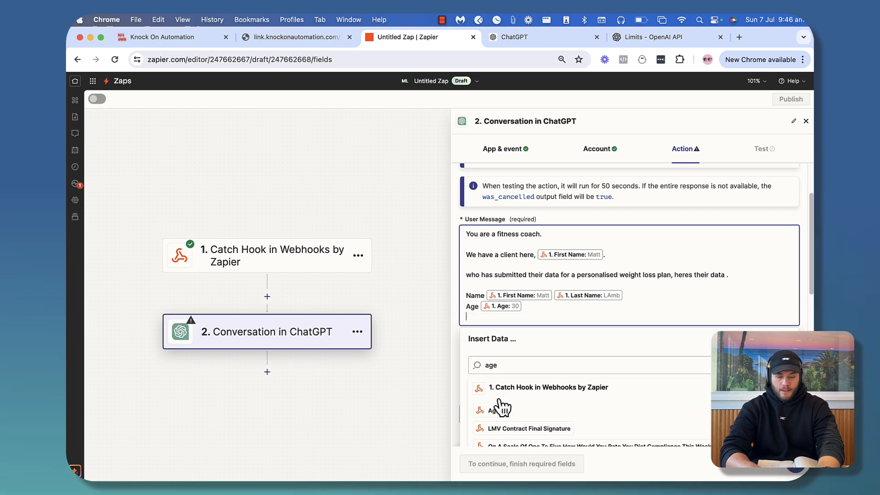
pyautogui.write('Height')
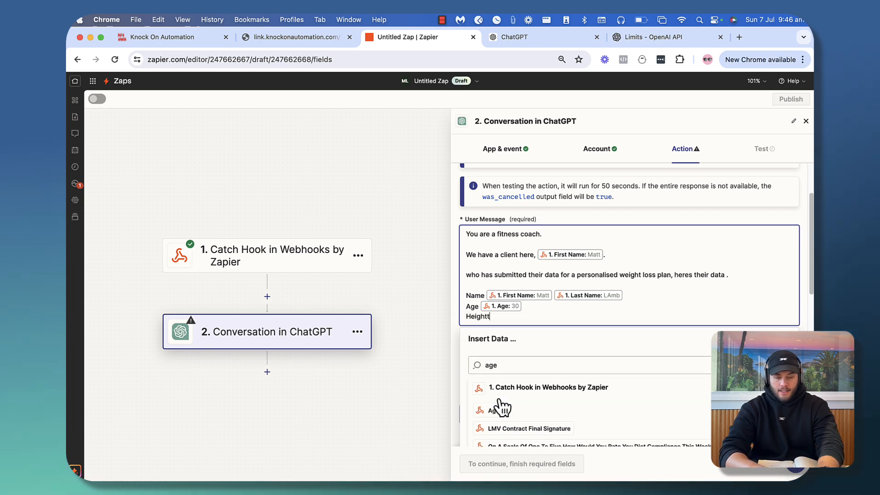
pyautogui.click(510, 356)
pyautogui.write('height')
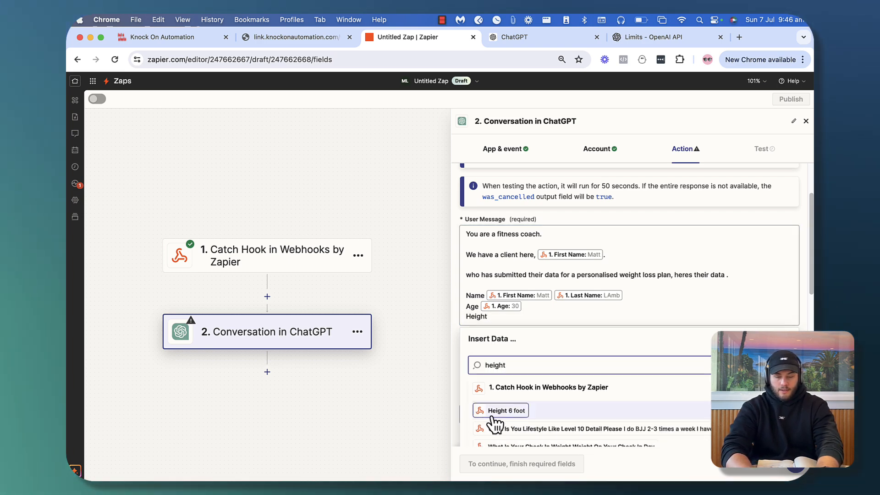
pyautogui.click(497, 411)
pyautogui.press('Return')
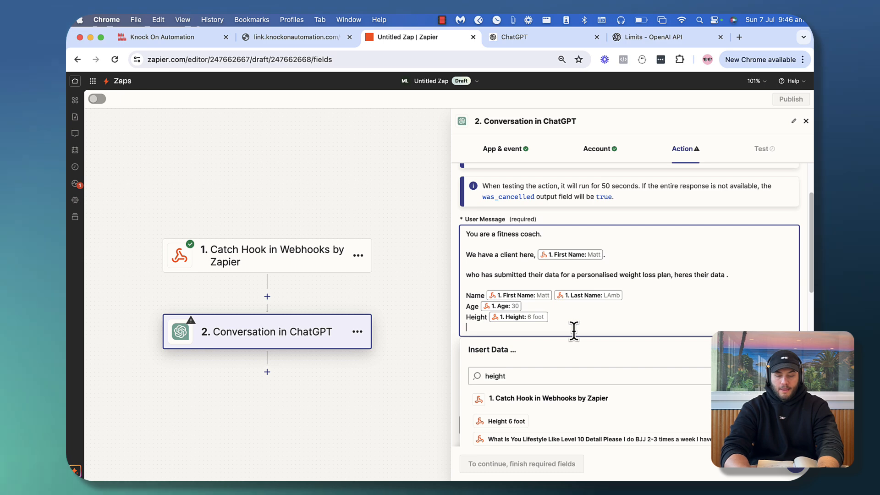
pyautogui.write('Lif')
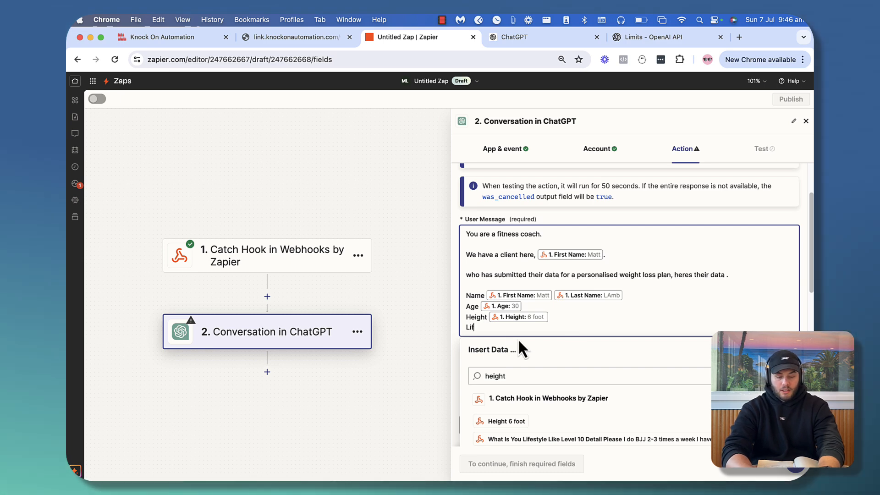
pyautogui.write('estyle :')
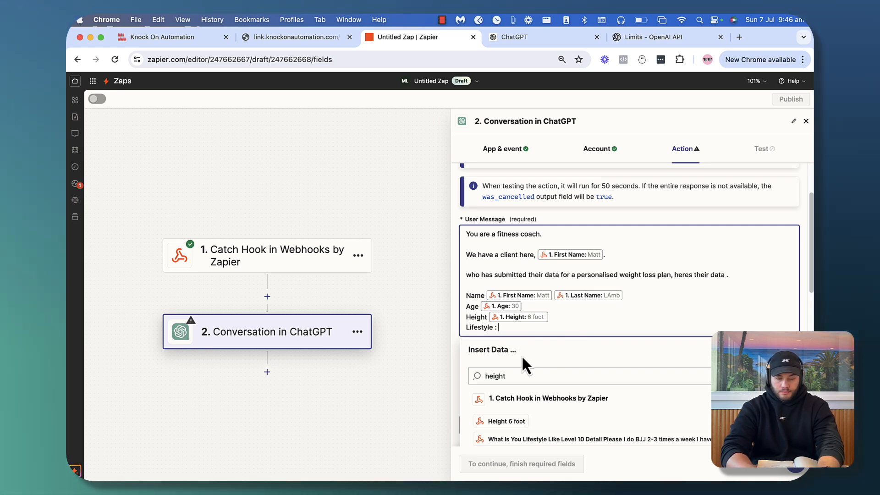
pyautogui.click(556, 439)
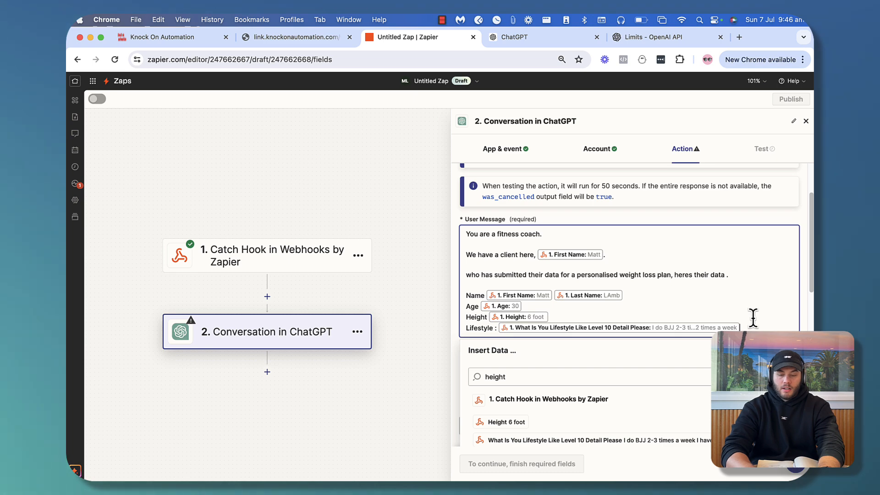
# Request a 2-paragraph weight-loss summary with macronutrient guidelines, using 'they' instead of 'he'
pyautogui.press('Return')
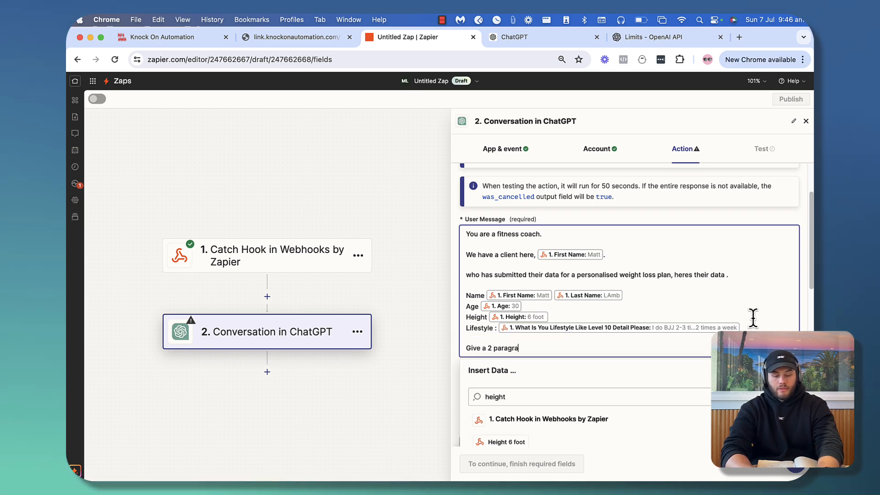
pyautogui.write('Give a 2 paragraph summary of')
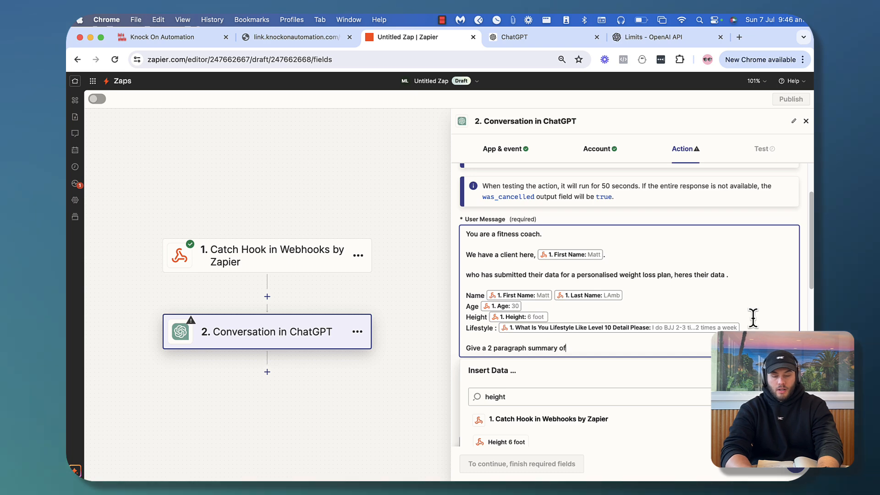
pyautogui.write(' how he can lose weight and also add in some')
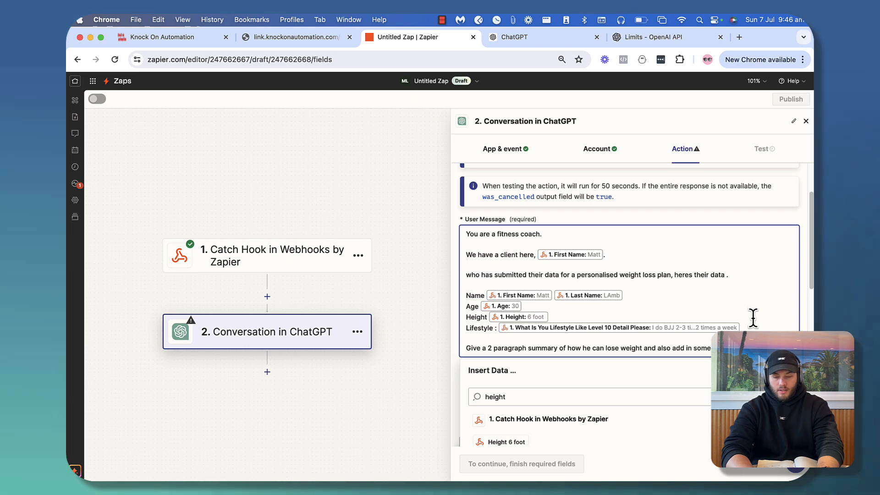
pyautogui.write('guidelines')
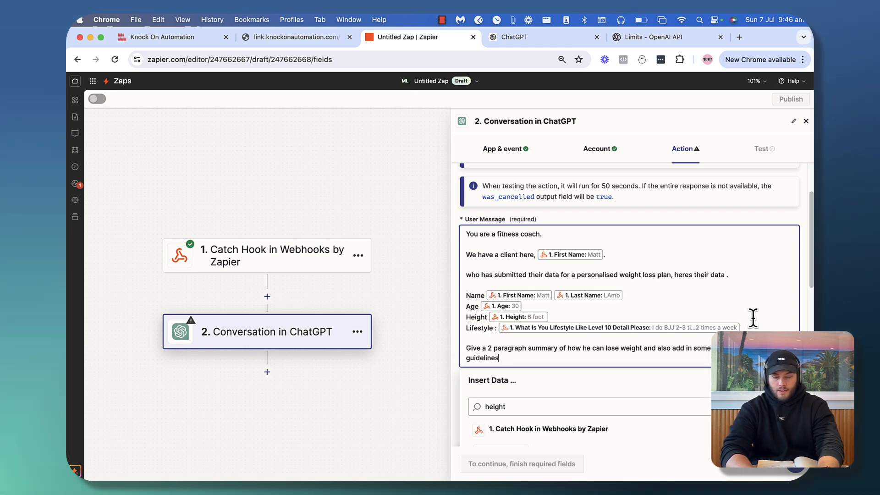
pyautogui.rightClick(735, 348)
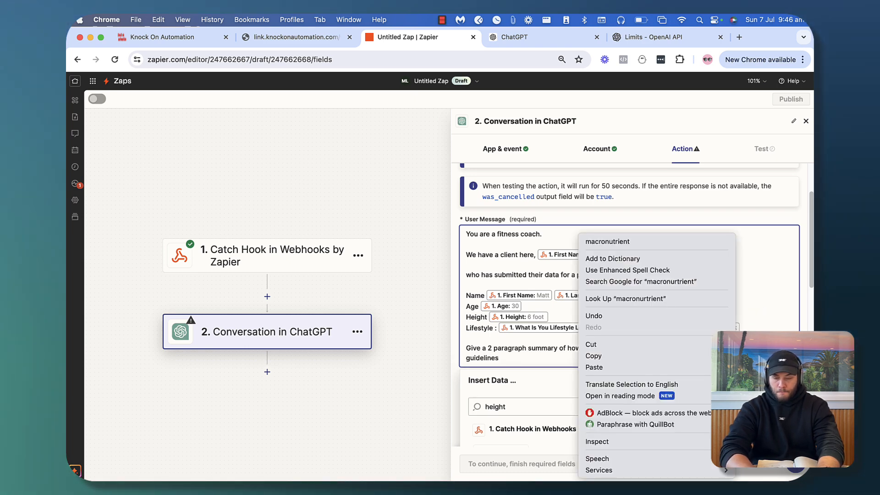
pyautogui.click(683, 242)
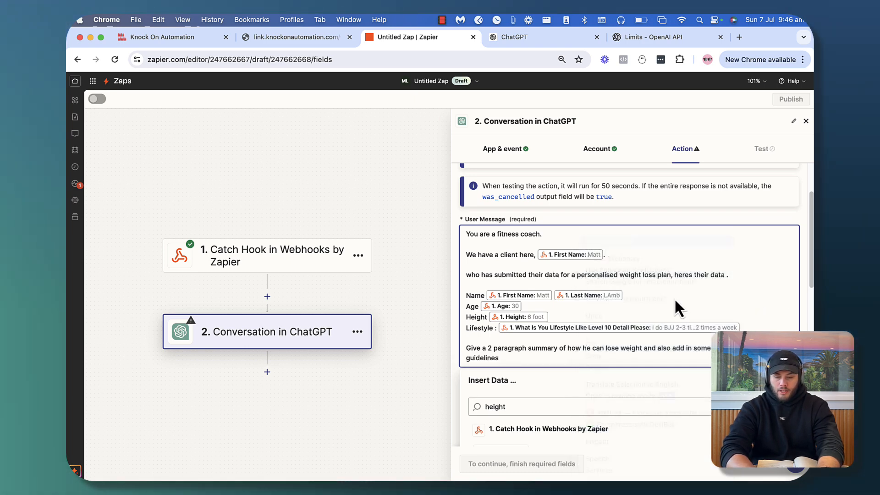
pyautogui.doubleClick(586, 349)
pyautogui.write('they')
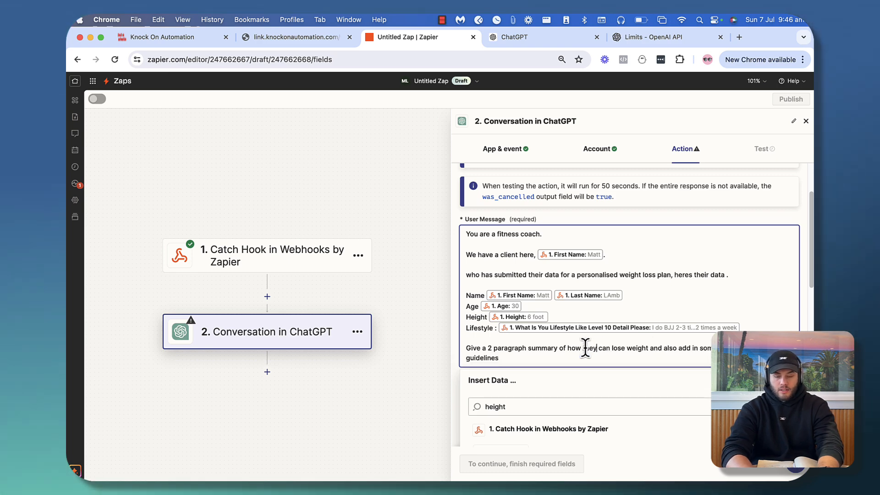
pyautogui.scroll(-3, 585, 344)
# Close Insert Data, choose gpt-4o in the Model dropdown, and continue to Test
pyautogui.click(788, 319)
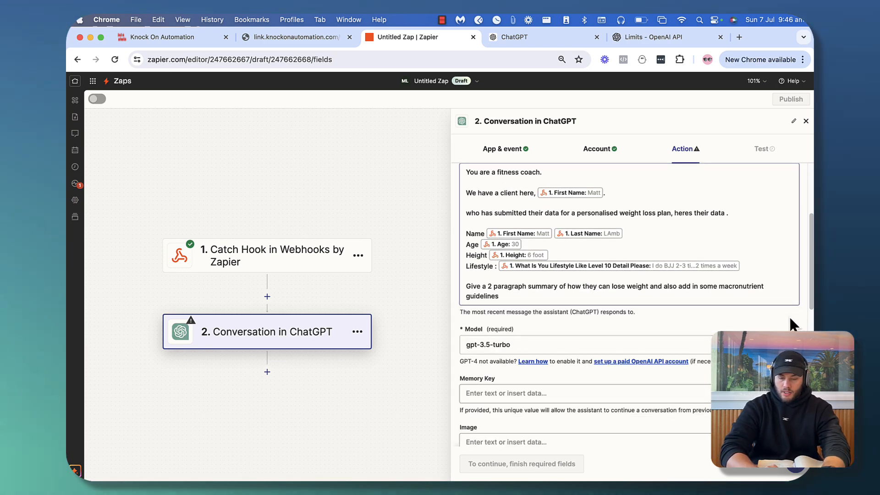
pyautogui.moveTo(467, 287); pyautogui.dragTo(576, 289)
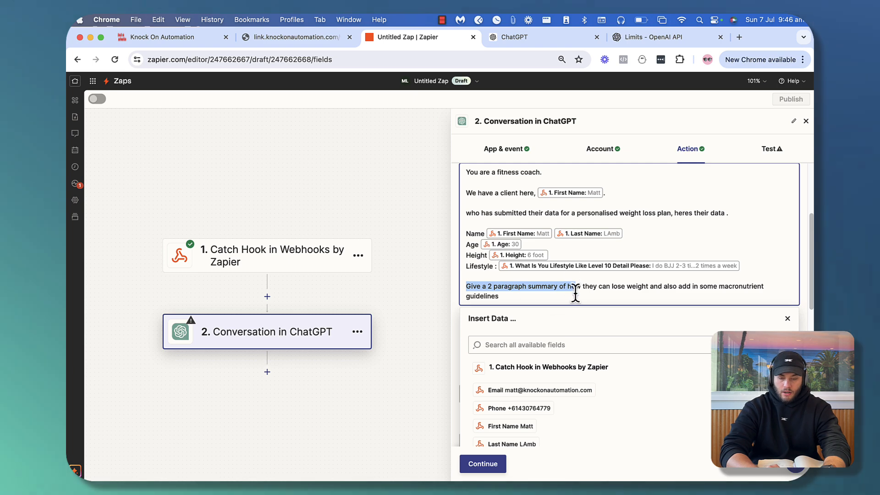
pyautogui.click(576, 294)
pyautogui.click(788, 320)
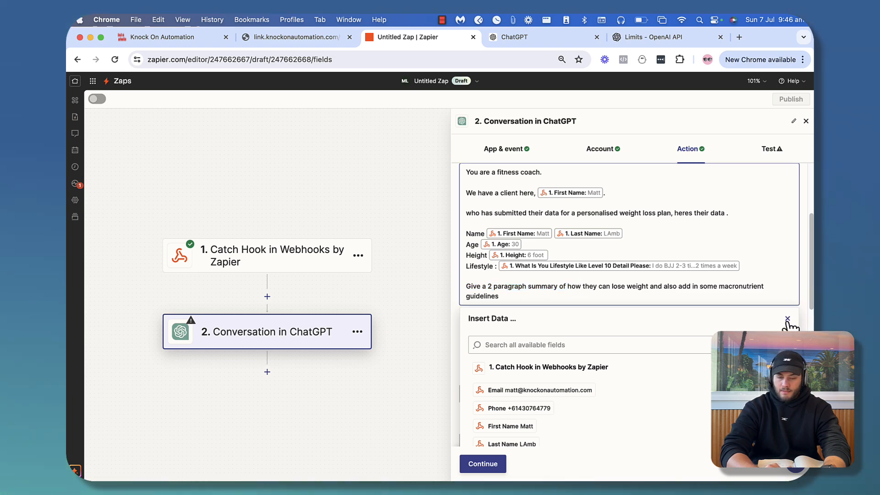
pyautogui.scroll(-3, 555, 334)
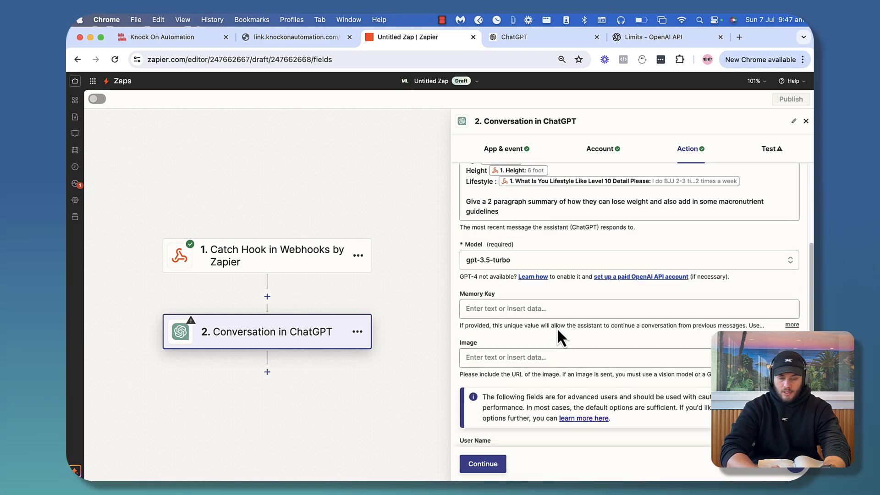
pyautogui.click(508, 255)
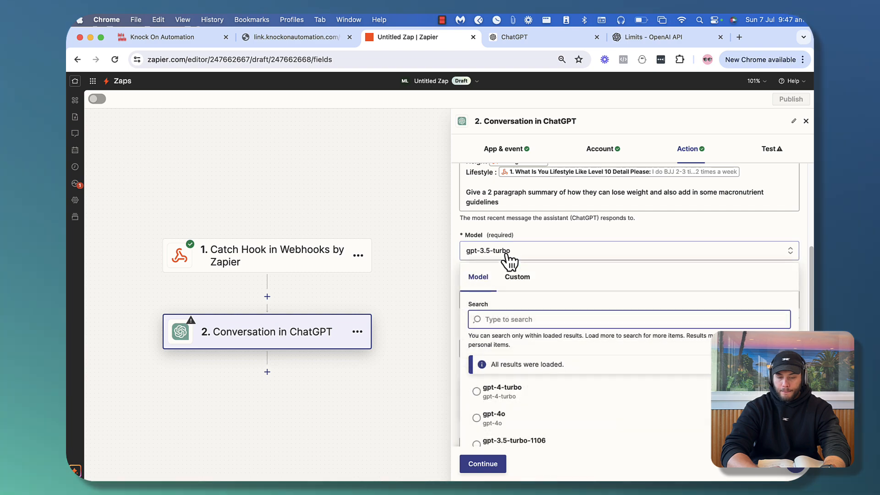
pyautogui.click(503, 415)
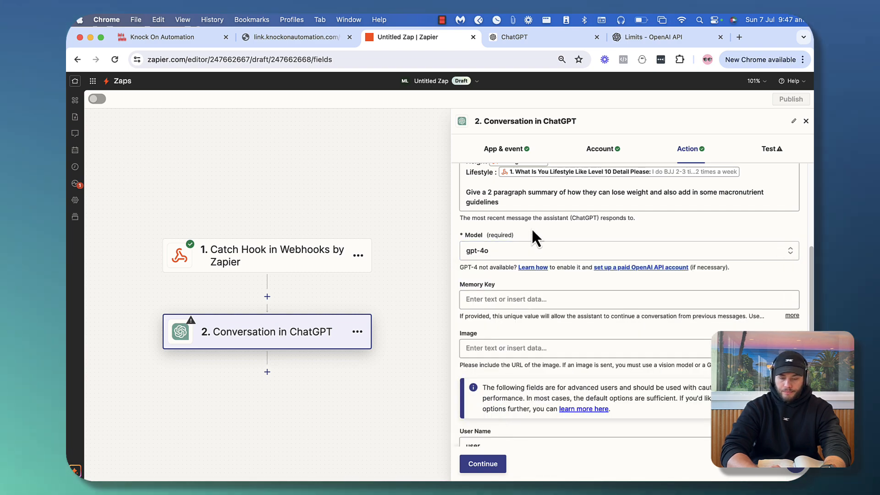
pyautogui.scroll(-2, 532, 236)
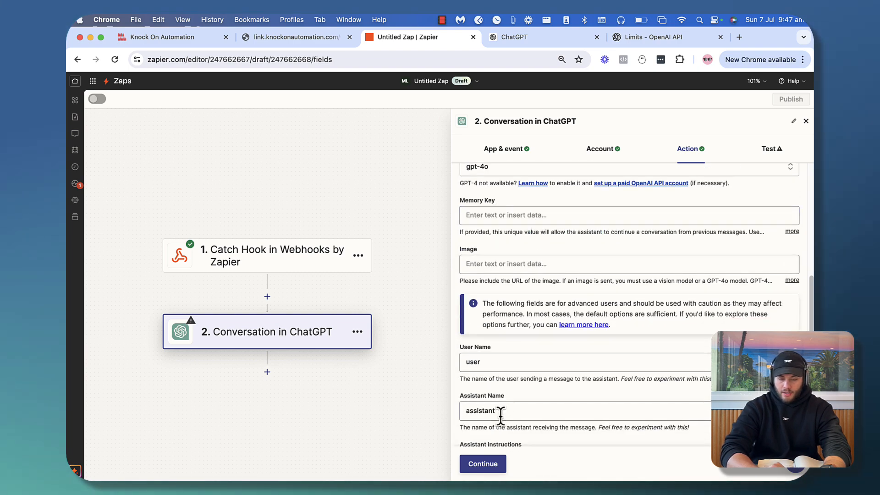
pyautogui.click(483, 464)
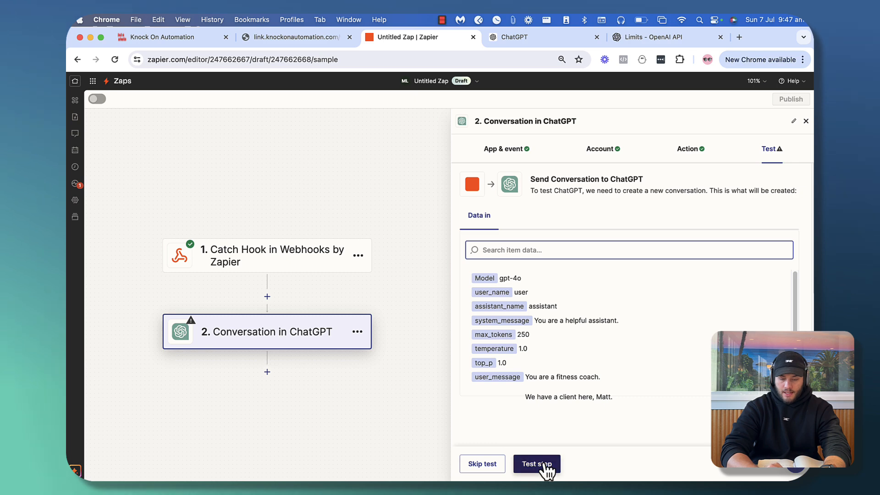
# Run the ChatGPT step test and scroll to the returned reply
pyautogui.click(536, 464)
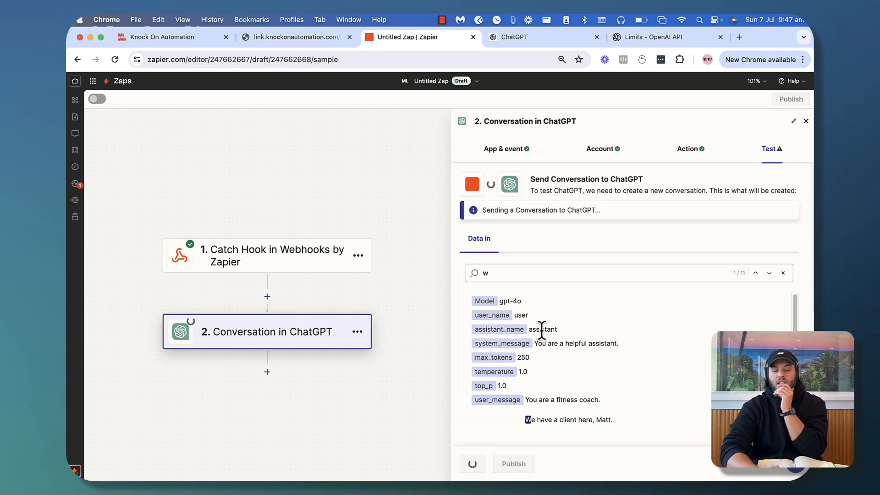
pyautogui.scroll(-1, 558, 361)
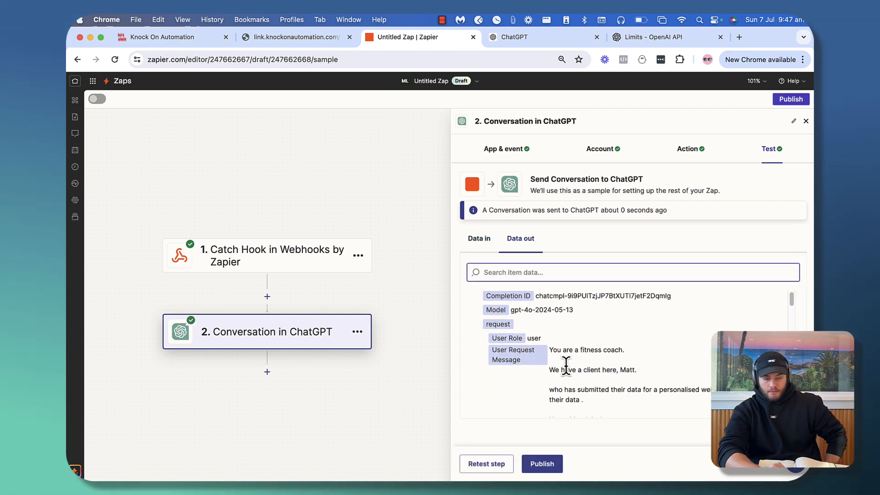
pyautogui.scroll(-5, 566, 365)
pyautogui.scroll(-5, 566, 366)
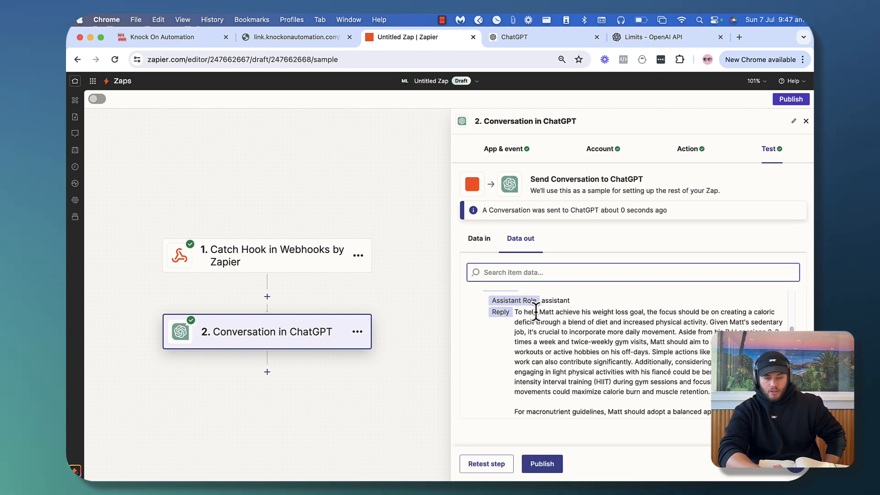
# Review the reply on the sedentary job, gym visits, BJJ and daily activity, then view the Data in
pyautogui.moveTo(516, 312); pyautogui.dragTo(684, 340)
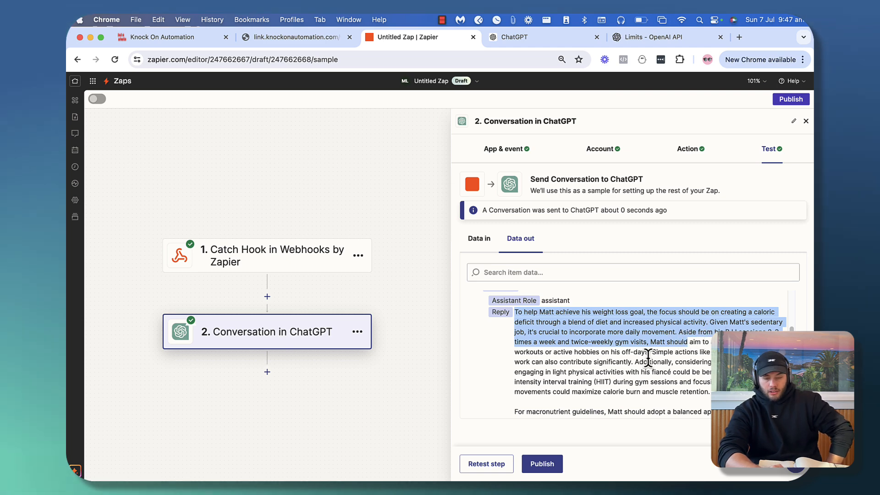
pyautogui.moveTo(686, 322); pyautogui.dragTo(756, 342)
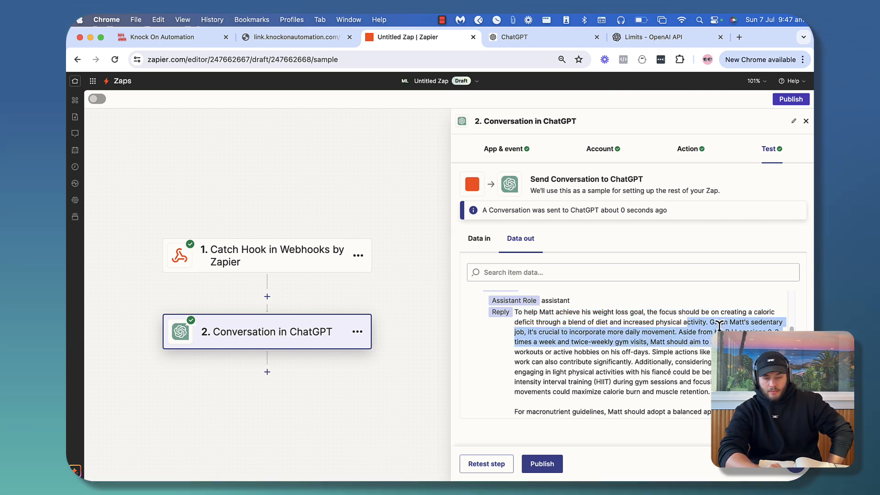
pyautogui.click(556, 360)
pyautogui.moveTo(533, 340); pyautogui.dragTo(703, 370)
pyautogui.click(684, 332)
pyautogui.moveTo(684, 333); pyautogui.dragTo(729, 352)
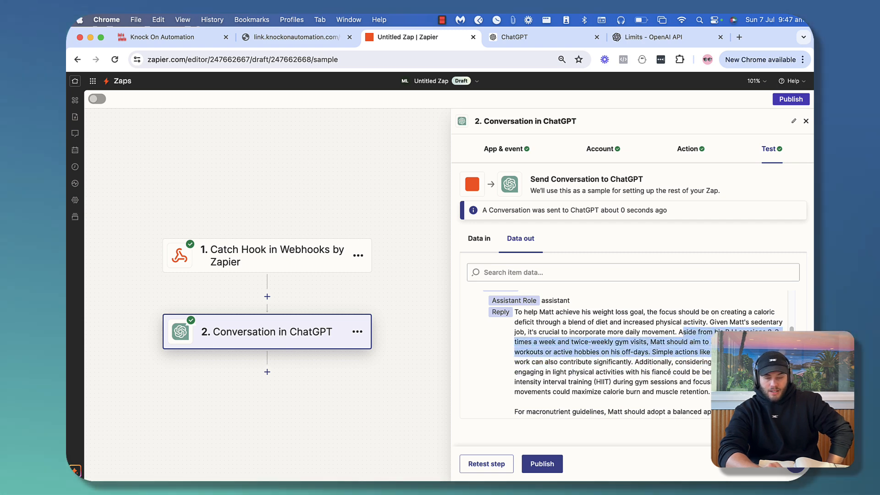
pyautogui.click(651, 342)
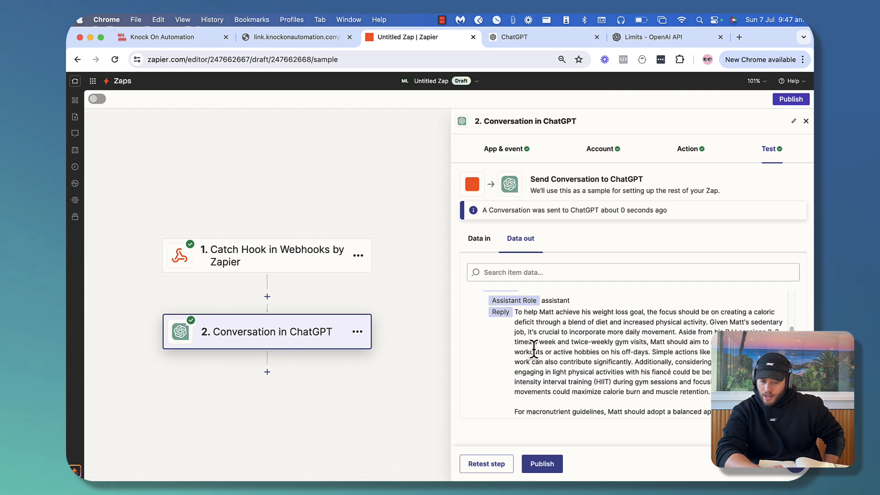
pyautogui.moveTo(533, 351); pyautogui.dragTo(710, 392)
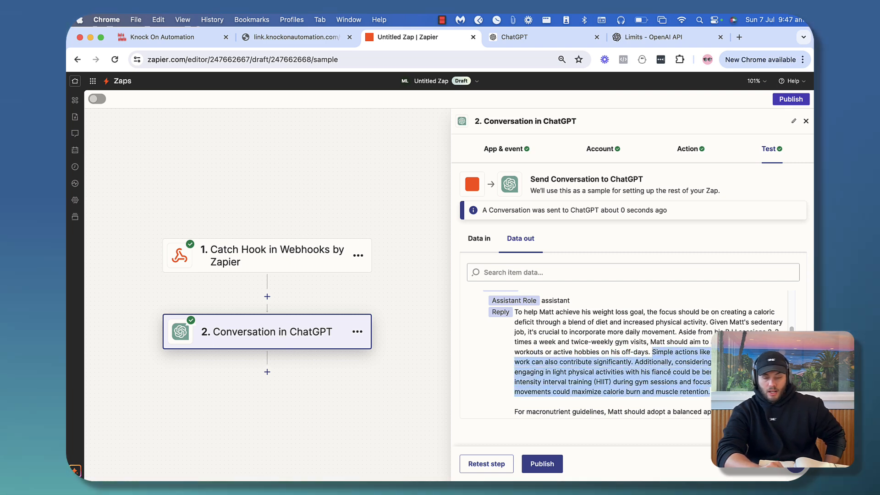
pyautogui.scroll(-3, 632, 348)
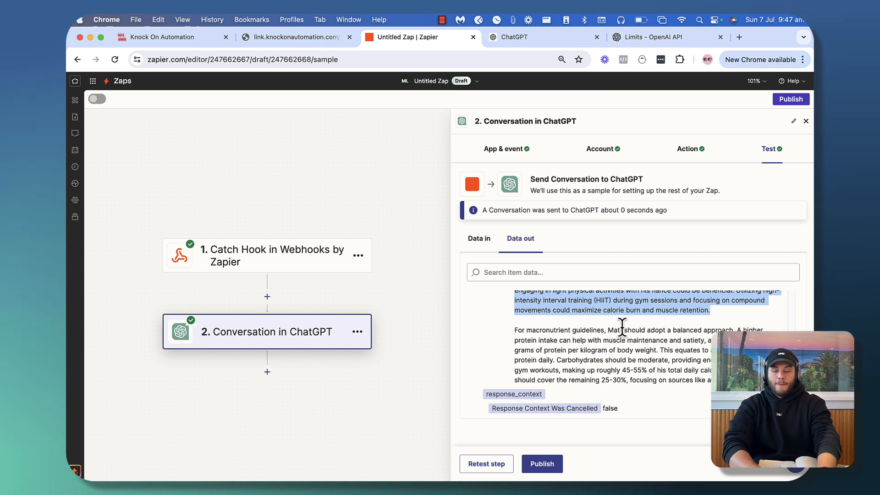
pyautogui.scroll(2, 596, 330)
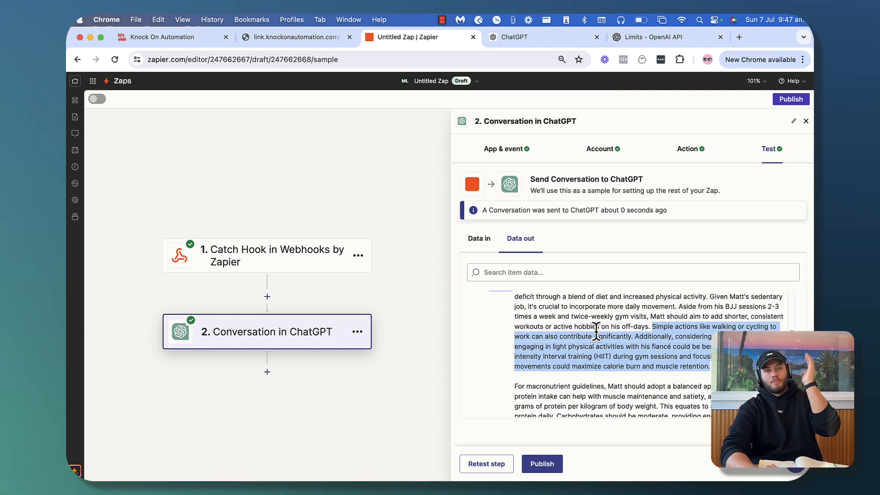
pyautogui.scroll(-5, 555, 353)
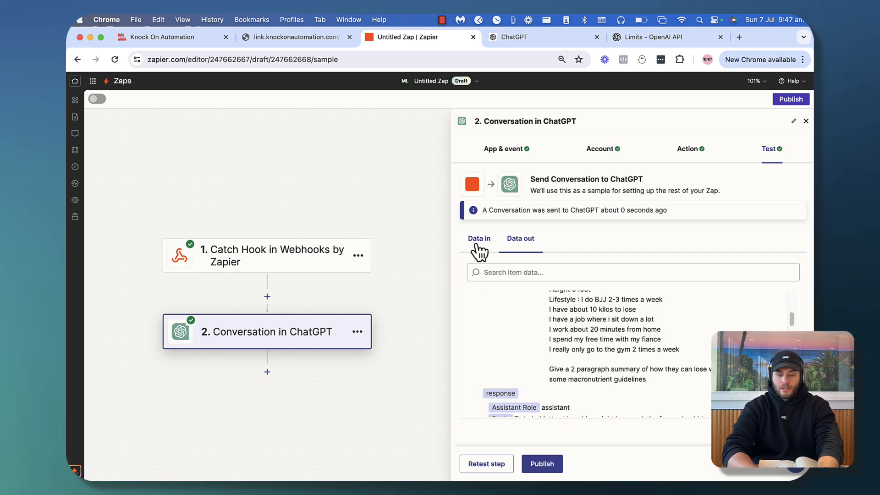
pyautogui.click(477, 241)
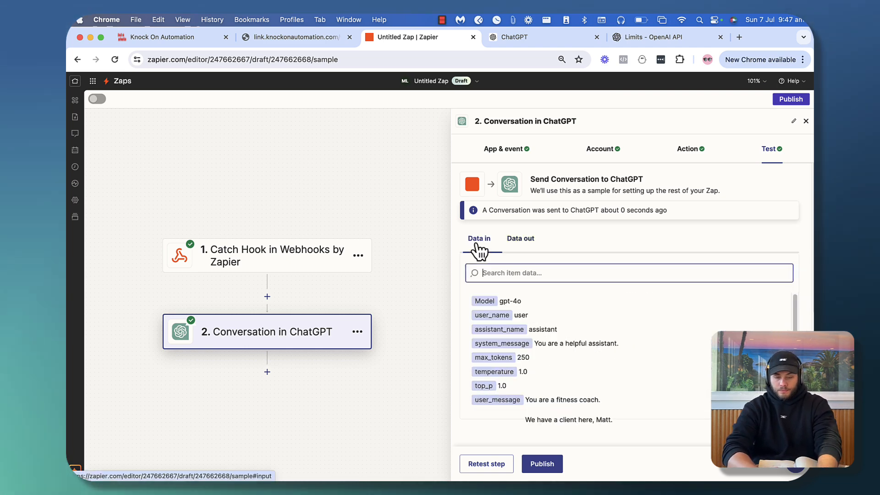
# Append 'Reply as if you are speaking to the client themselves.' to the ChatGPT user message and continue
pyautogui.click(597, 151)
pyautogui.click(687, 148)
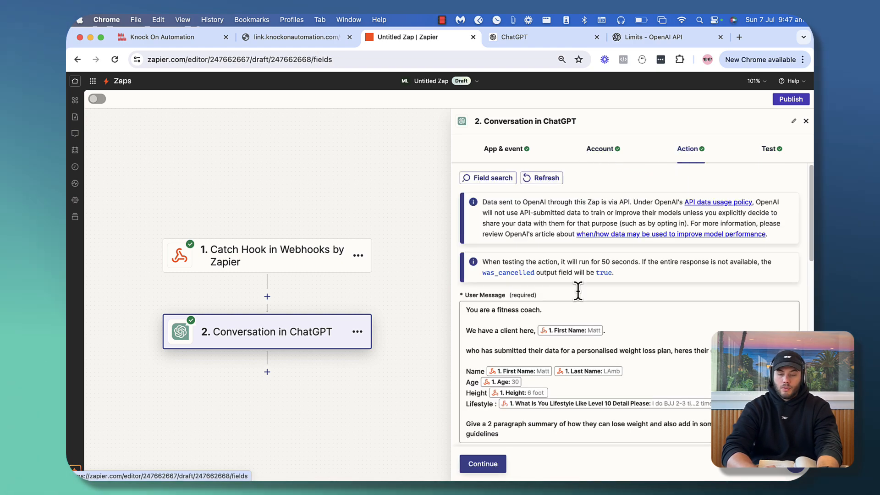
pyautogui.scroll(-5, 546, 349)
pyautogui.scroll(-1, 518, 343)
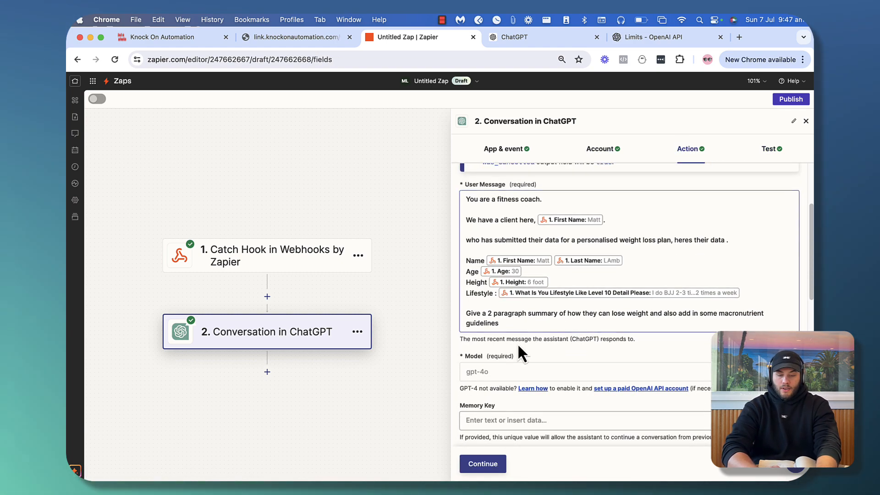
pyautogui.click(513, 323)
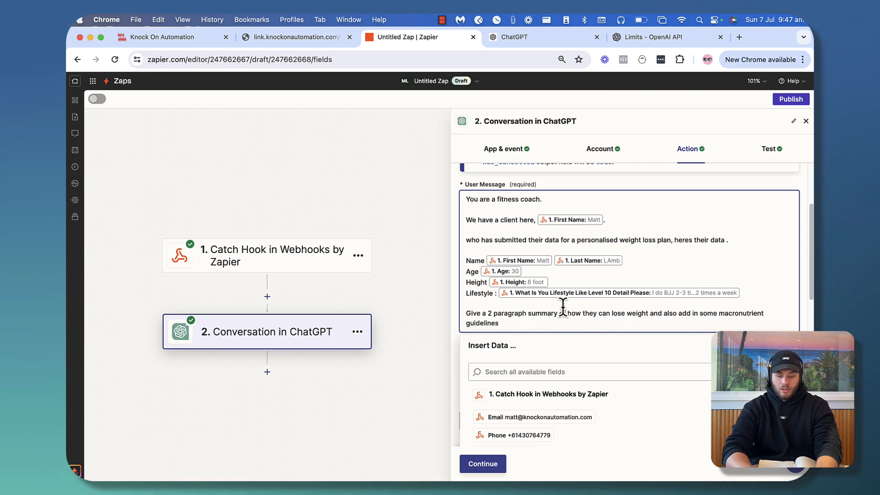
pyautogui.write('Rep')
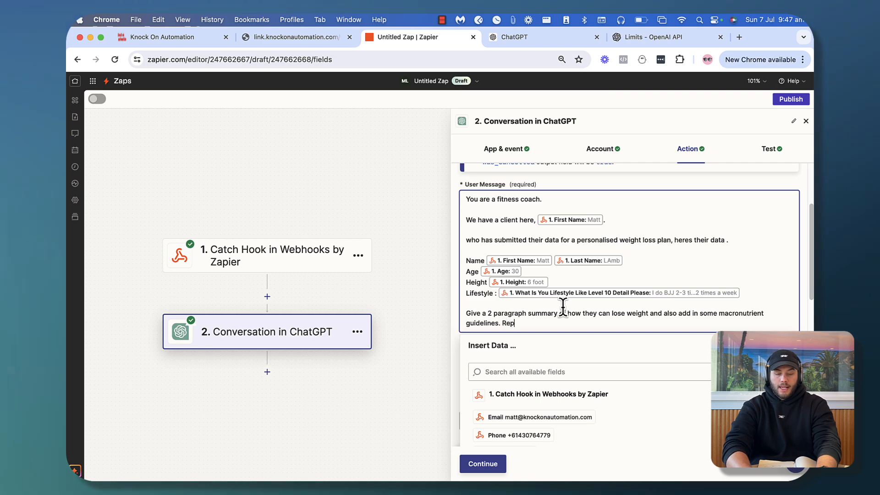
pyautogui.write('ly as if you are speaking to the c')
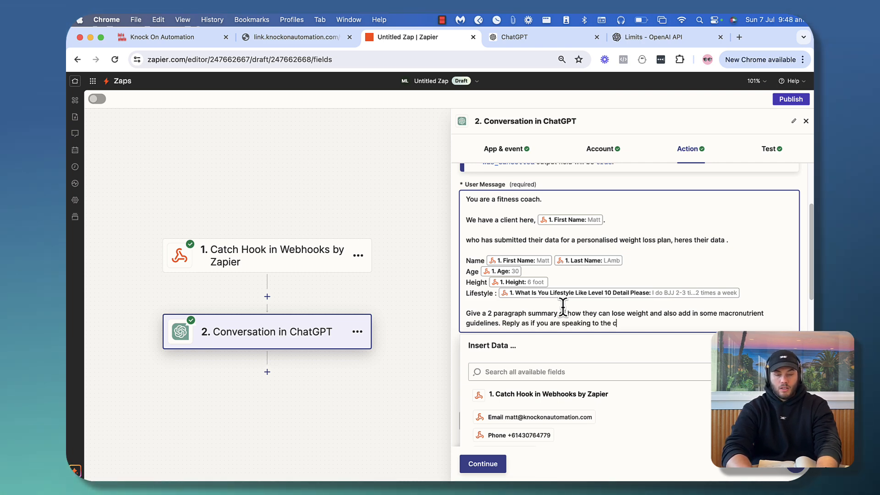
pyautogui.write('lient them')
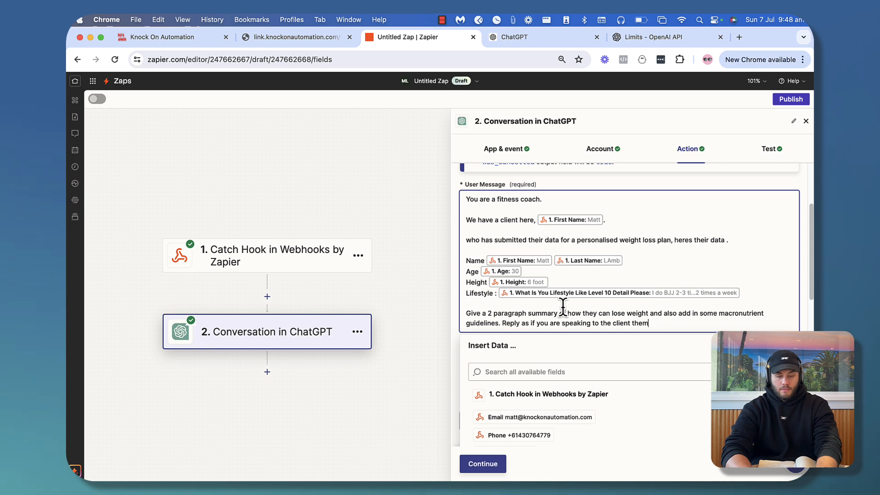
pyautogui.write('selves')
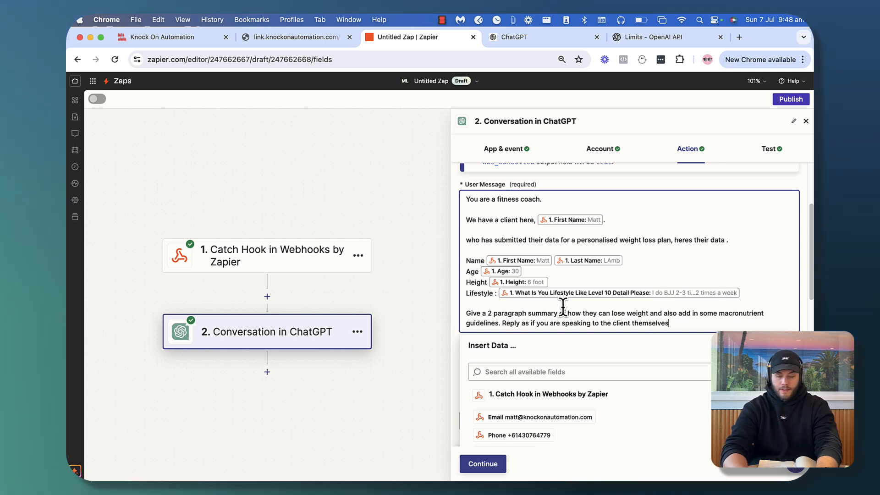
pyautogui.write('.')
pyautogui.click(483, 463)
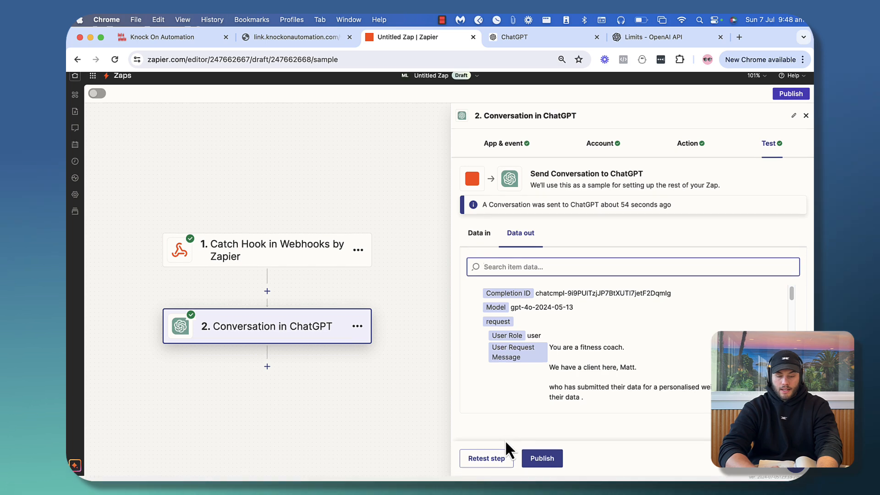
# Retest the ChatGPT step and review its exercise advice on BJJ, structured exercise and staying active
pyautogui.click(496, 464)
pyautogui.scroll(-1, 551, 348)
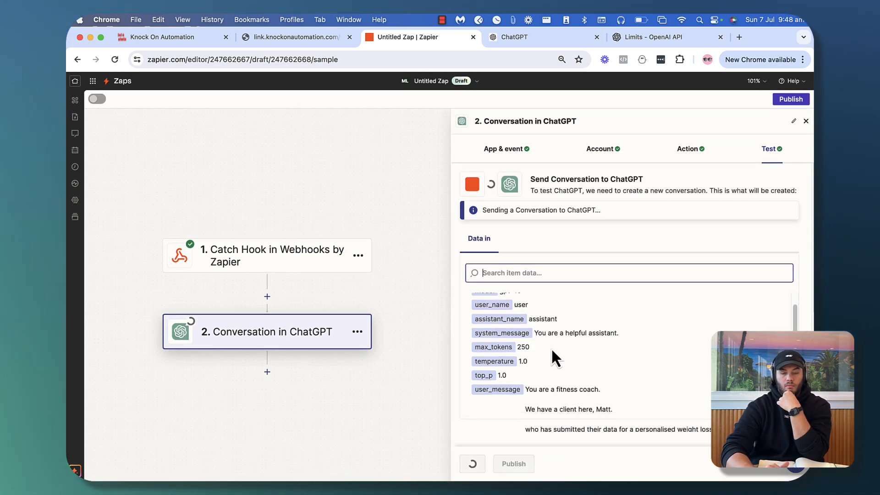
pyautogui.scroll(-5, 551, 347)
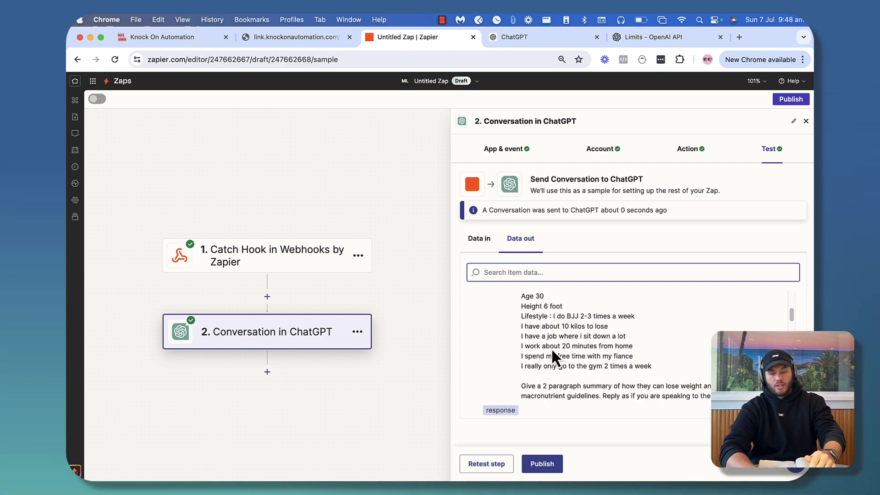
pyautogui.scroll(3, 551, 347)
pyautogui.scroll(-6, 551, 347)
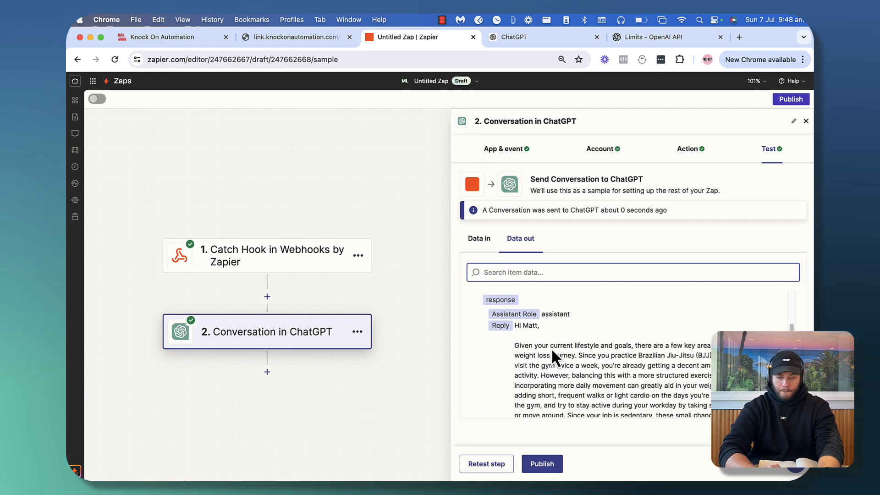
pyautogui.moveTo(521, 316); pyautogui.dragTo(650, 326)
pyautogui.click(704, 326)
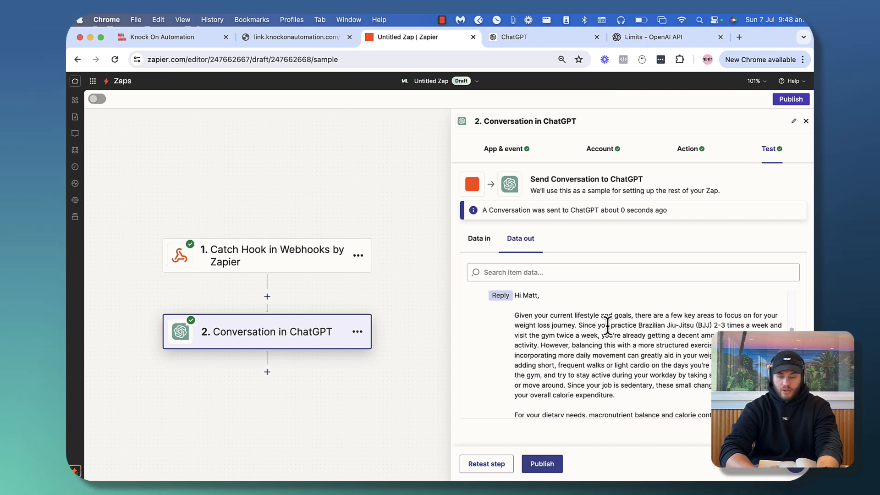
pyautogui.moveTo(578, 325); pyautogui.dragTo(539, 345)
pyautogui.click(568, 345)
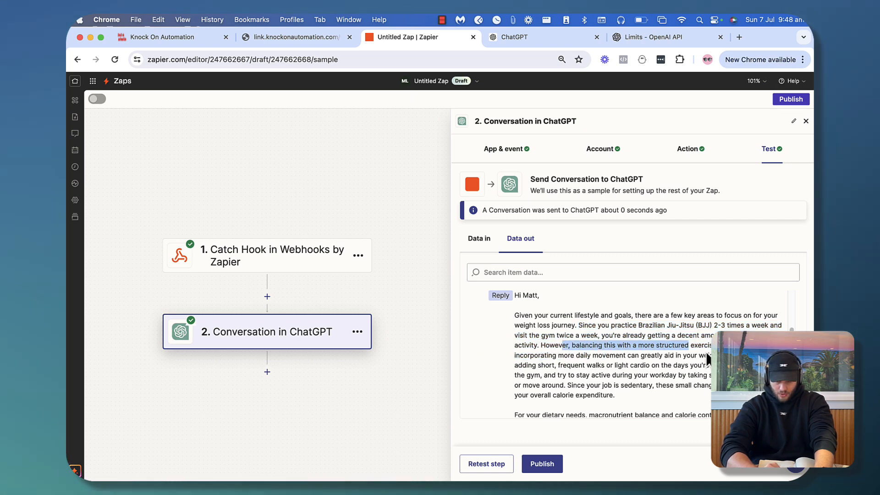
pyautogui.moveTo(708, 359); pyautogui.dragTo(718, 366)
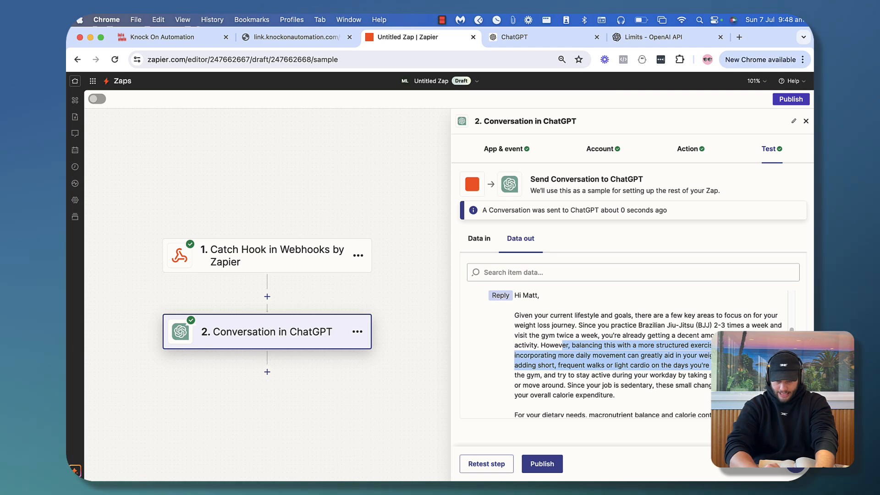
pyautogui.click(730, 359)
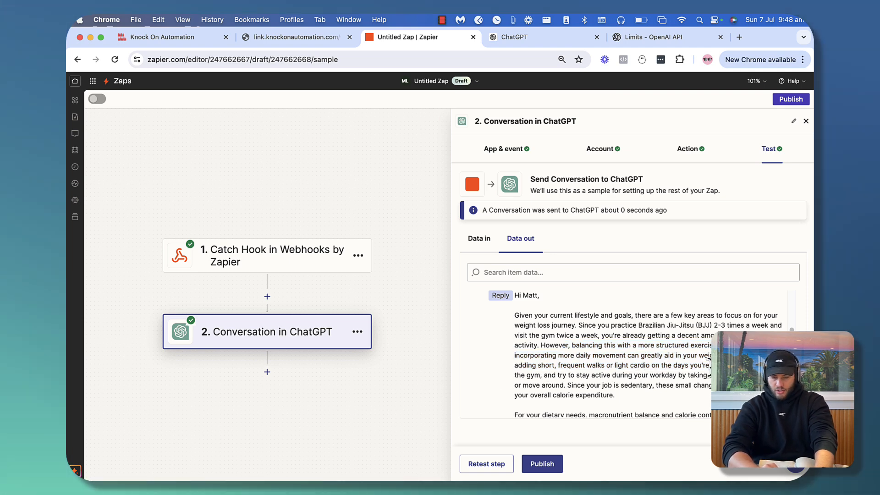
pyautogui.moveTo(726, 366); pyautogui.dragTo(733, 395)
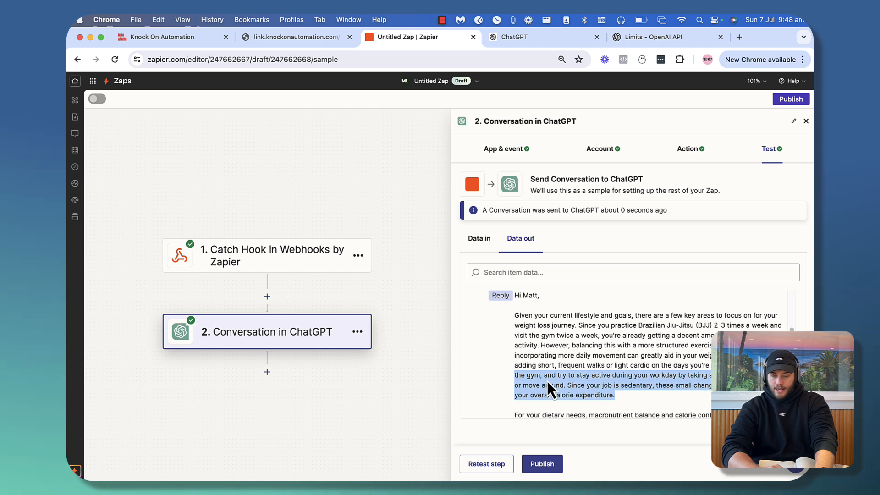
pyautogui.click(655, 384)
# Review the dietary paragraph: 1.6-2.2 g protein per kilogram and the 45-55% daily intake guideline
pyautogui.scroll(-1, 656, 373)
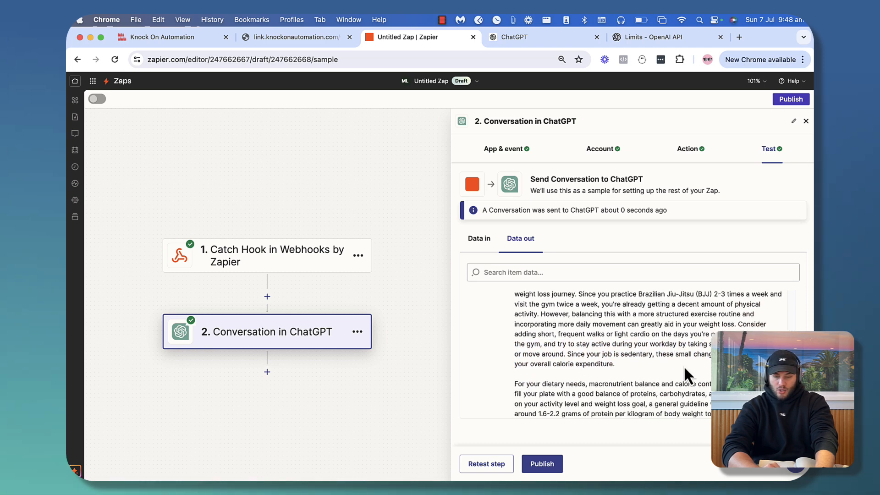
pyautogui.scroll(-1, 683, 365)
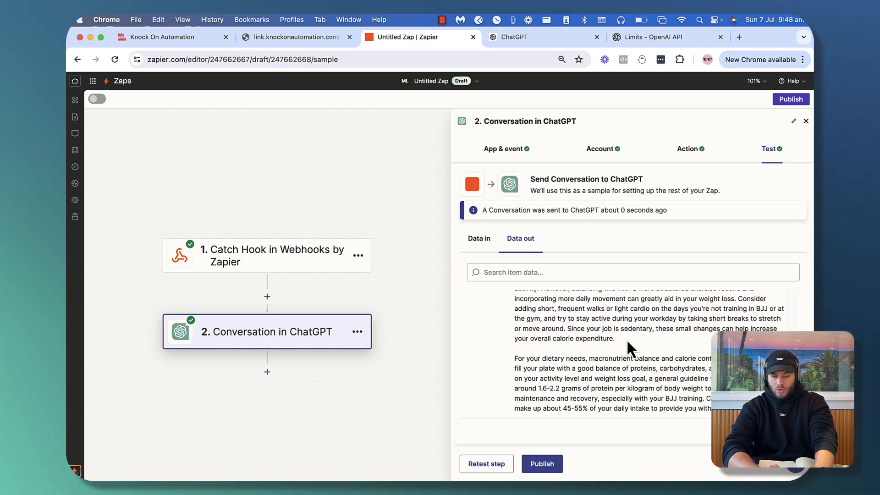
pyautogui.moveTo(616, 330); pyautogui.dragTo(686, 347)
pyautogui.scroll(-2, 684, 345)
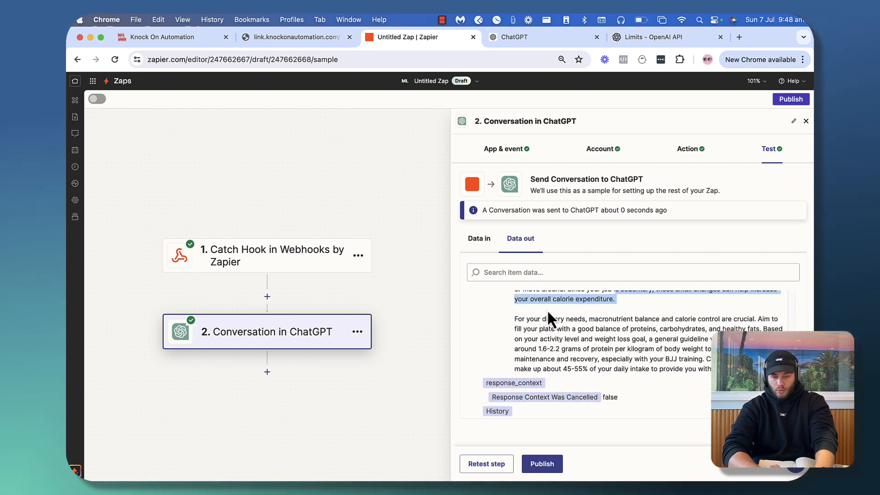
pyautogui.moveTo(508, 318); pyautogui.dragTo(675, 315)
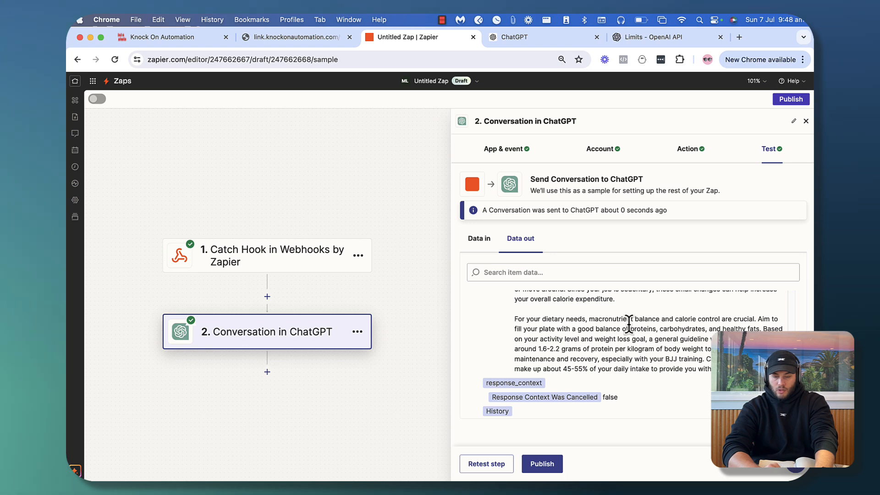
pyautogui.moveTo(574, 340); pyautogui.dragTo(672, 349)
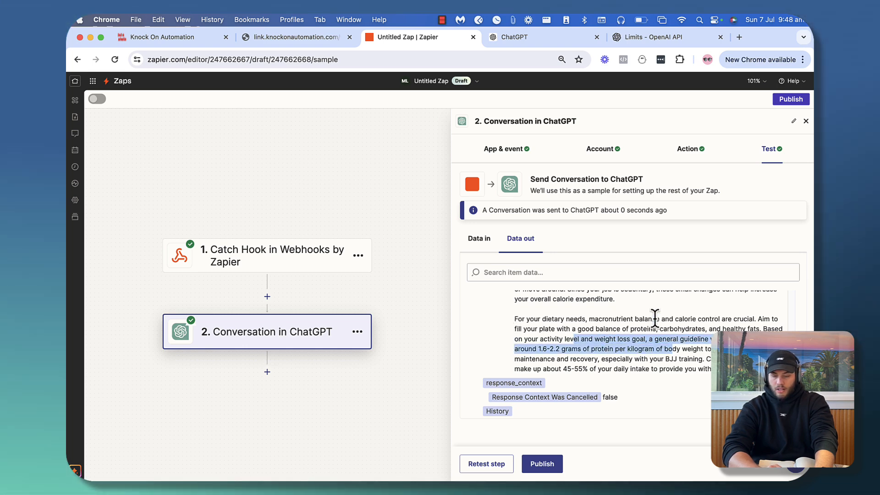
pyautogui.click(554, 339)
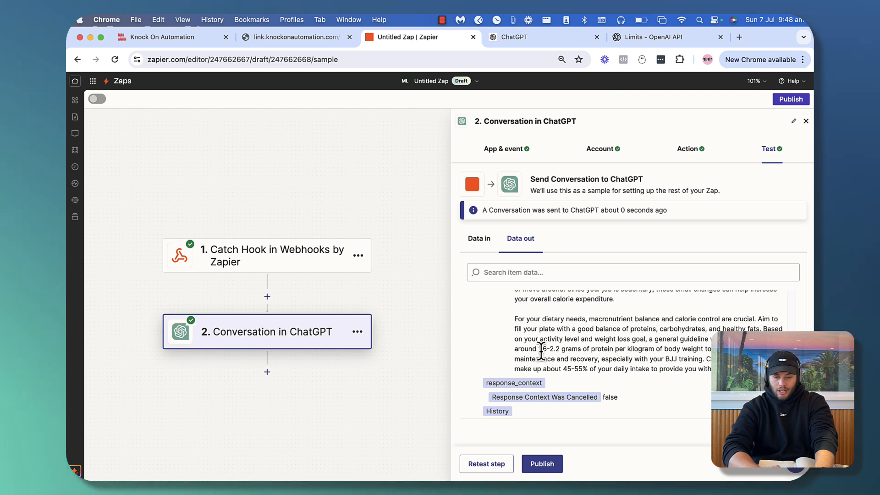
pyautogui.moveTo(533, 349); pyautogui.dragTo(661, 348)
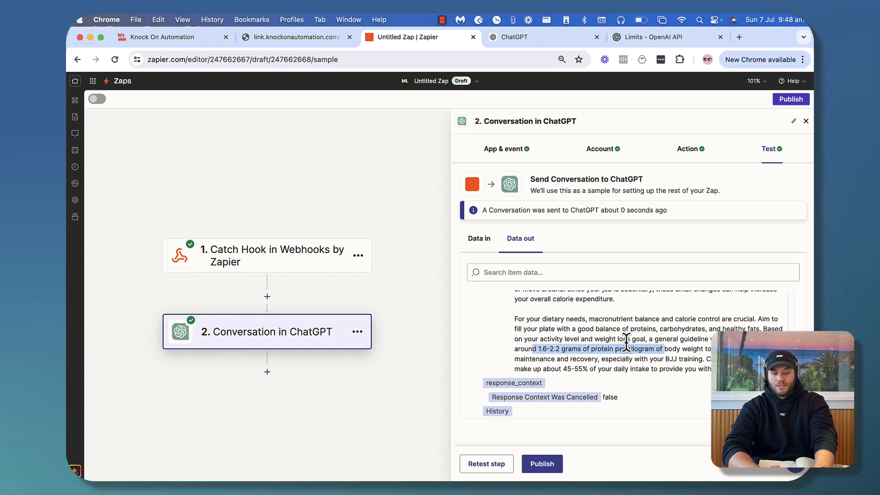
pyautogui.click(672, 349)
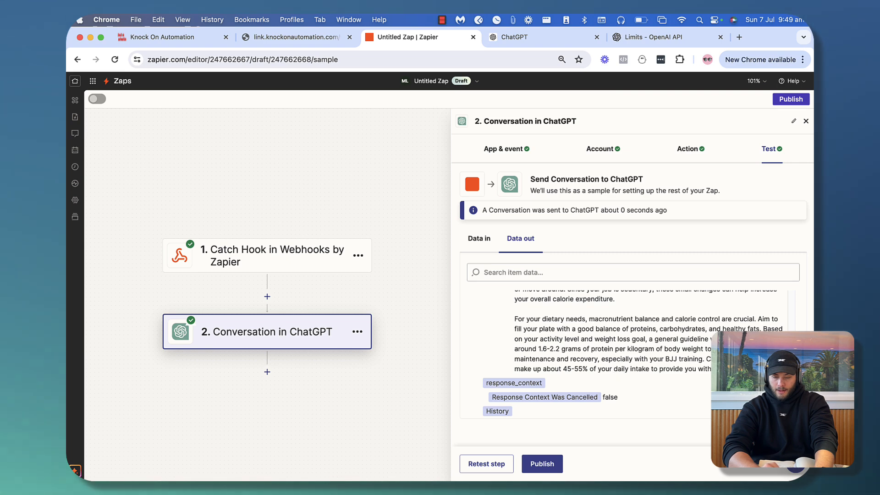
pyautogui.moveTo(751, 359); pyautogui.dragTo(752, 368)
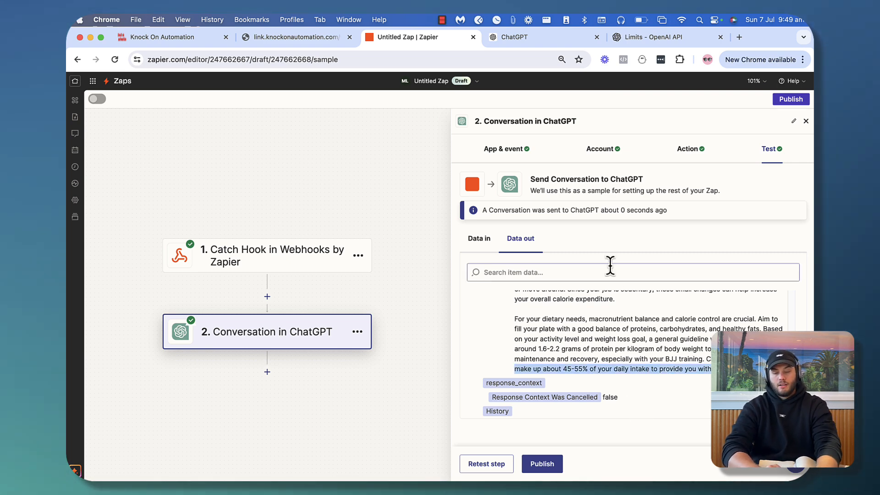
pyautogui.click(594, 150)
# In the ChatGPT user message, insert a new line before the 'Reply as if…' sentence
pyautogui.click(516, 154)
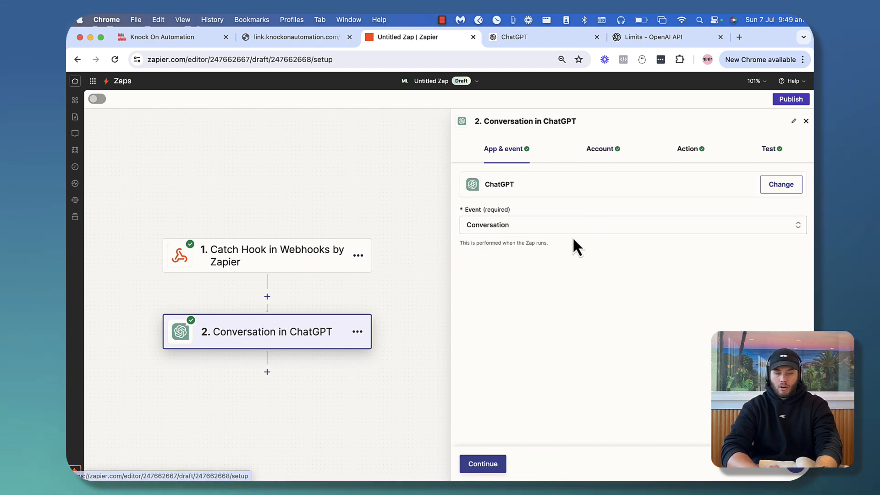
pyautogui.click(697, 155)
pyautogui.scroll(-5, 577, 367)
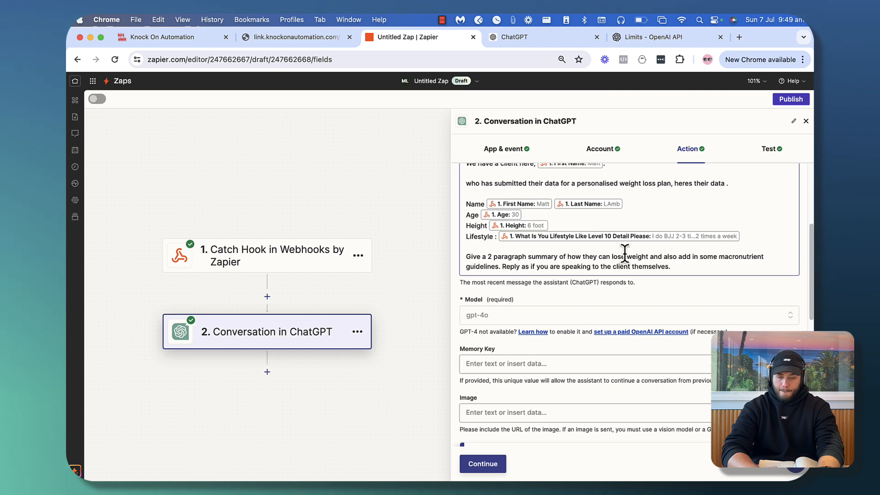
pyautogui.scroll(2, 624, 254)
pyautogui.scroll(-2, 606, 274)
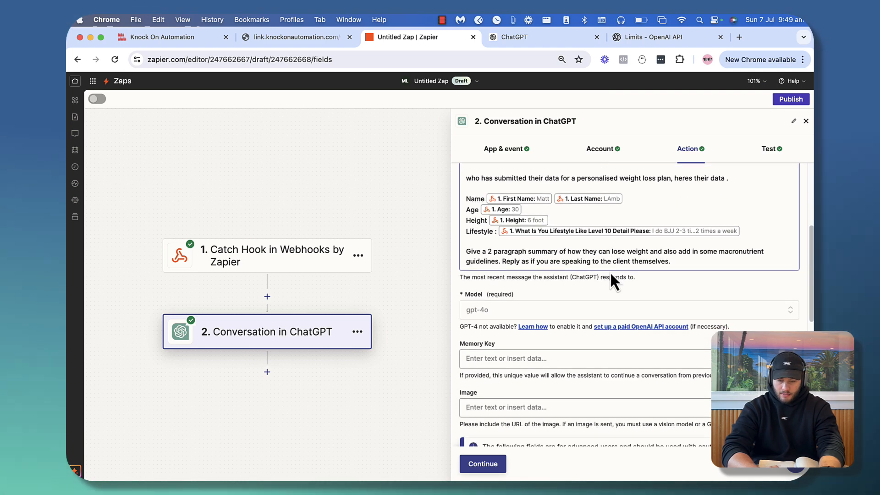
pyautogui.click(660, 252)
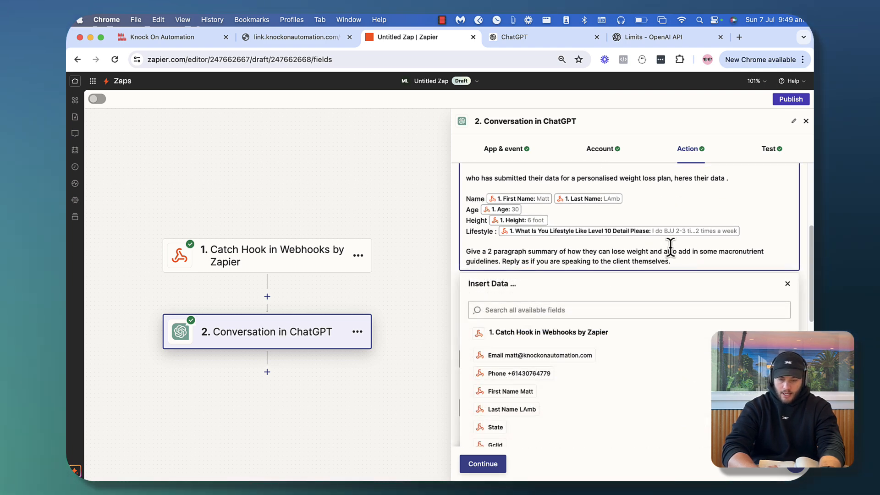
pyautogui.click(502, 261)
pyautogui.press('Return')
pyautogui.press('Return')
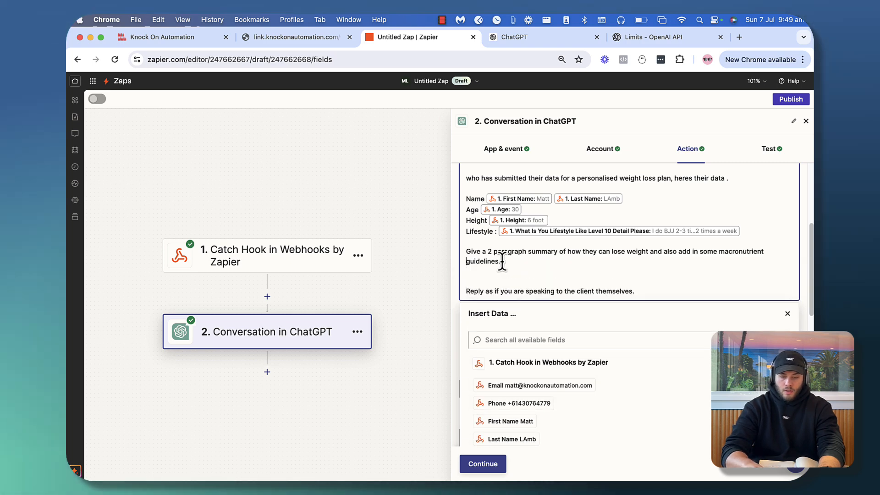
# Add 'Provide the following information for them' with Calories :, Carbs :, Protein :, Fats : lines, then continue
pyautogui.write('Pro')
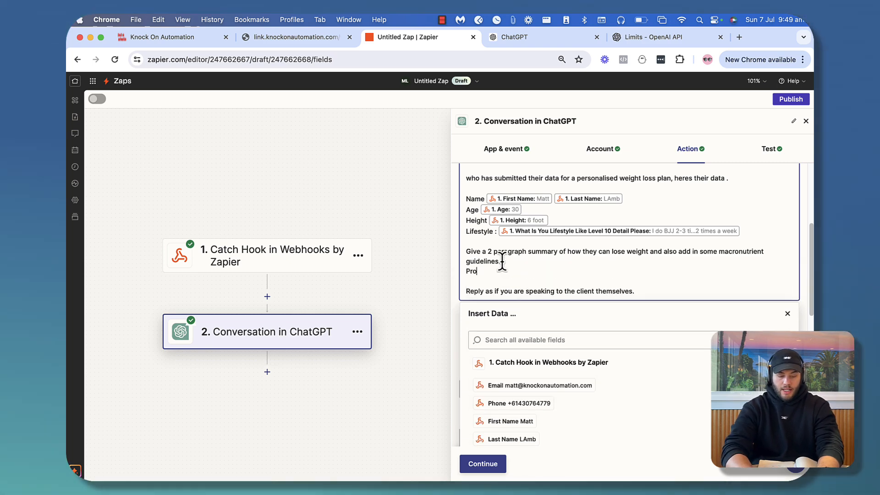
pyautogui.write('vid')
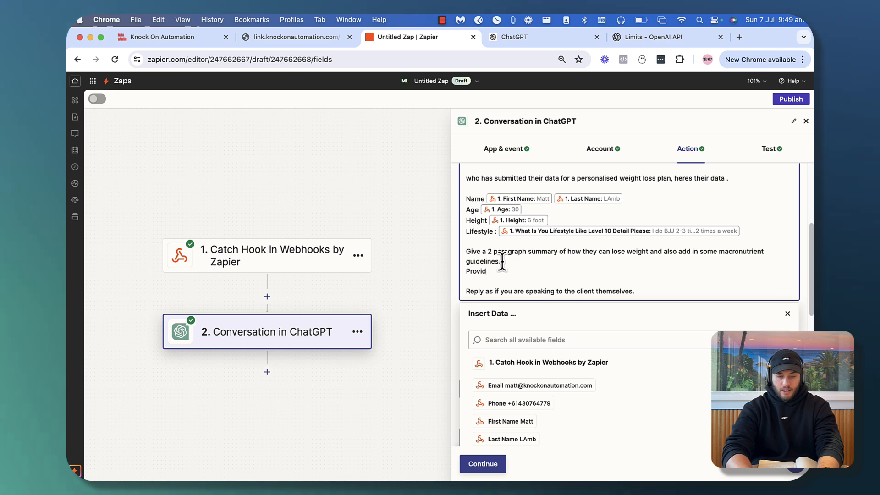
pyautogui.write('e the following information for them')
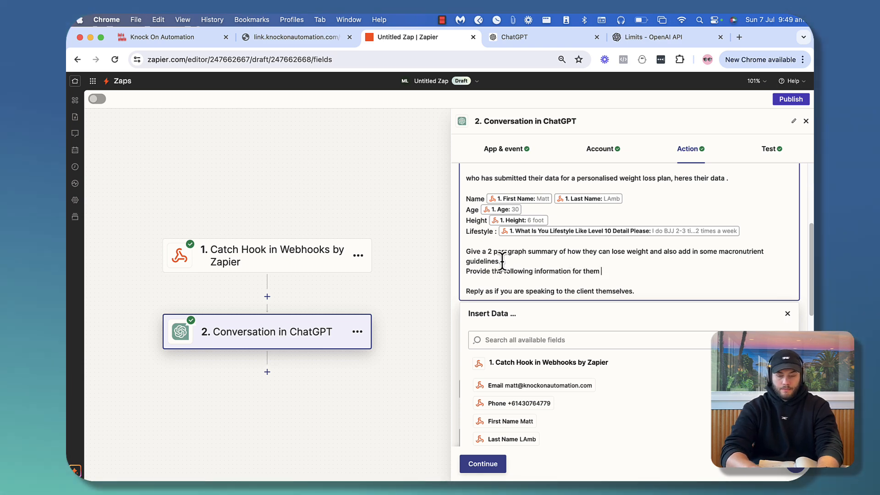
pyautogui.press('Return')
pyautogui.write('Ca')
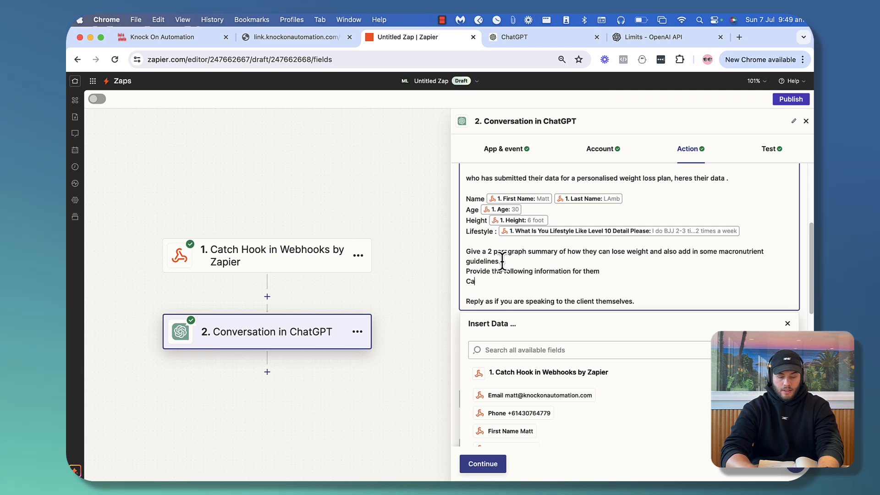
pyautogui.write('lories :')
pyautogui.press('Return')
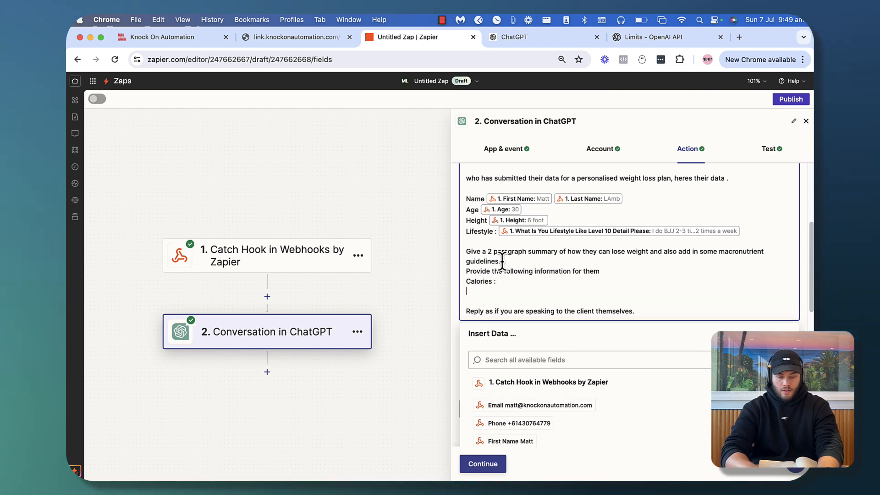
pyautogui.write('Carbs :')
pyautogui.press('Return')
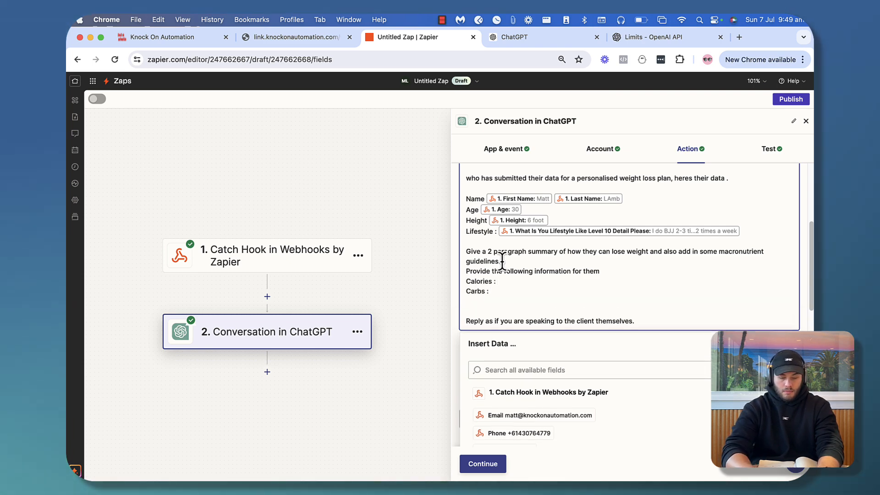
pyautogui.write('Protein :')
pyautogui.press('Return')
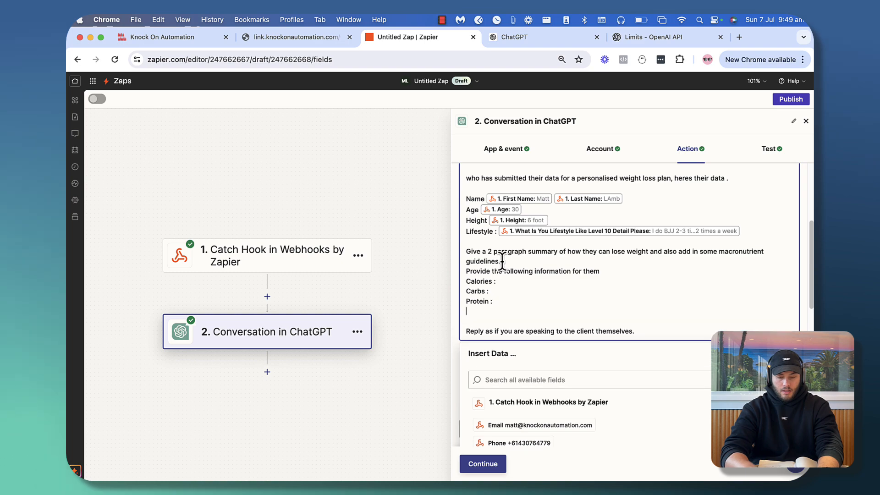
pyautogui.write('Fats')
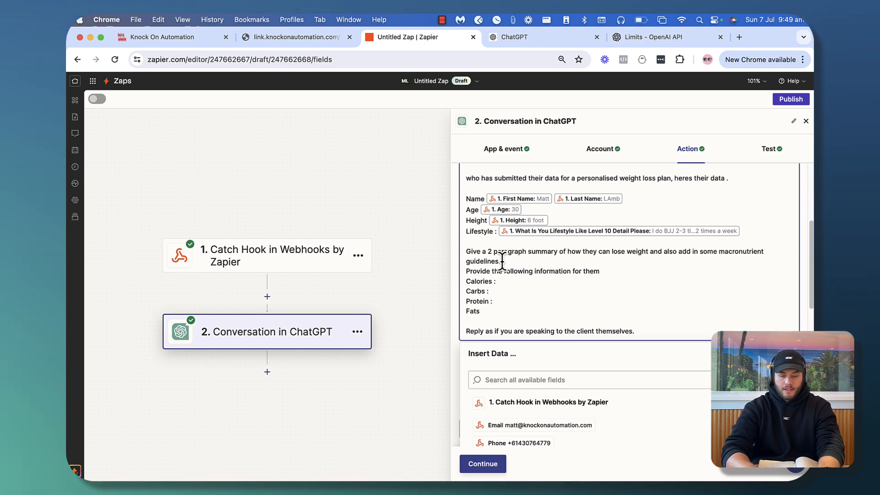
pyautogui.write(' :')
pyautogui.click(476, 460)
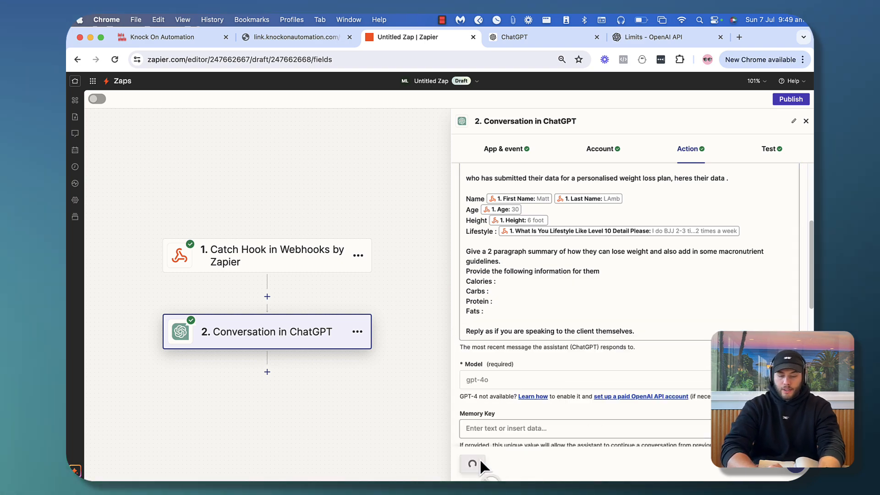
pyautogui.scroll(-5, 604, 373)
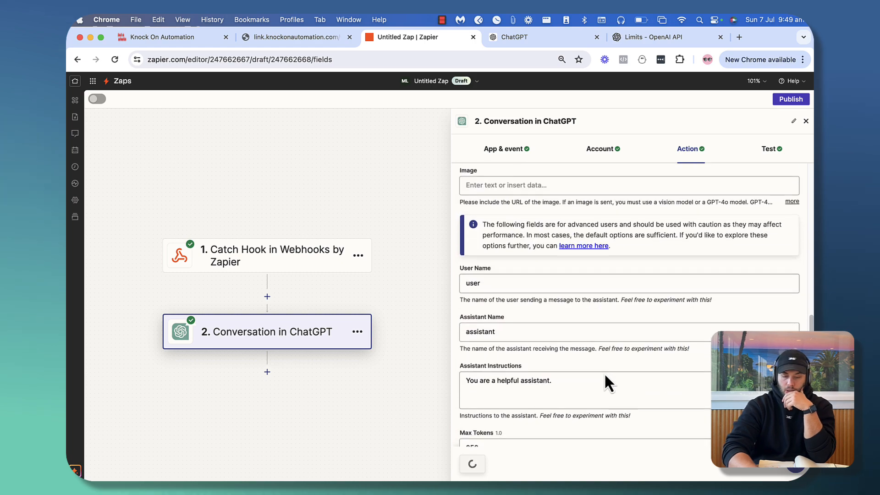
# Retest the ChatGPT step and read the reply's summary and calorie deficit explanation
pyautogui.click(487, 464)
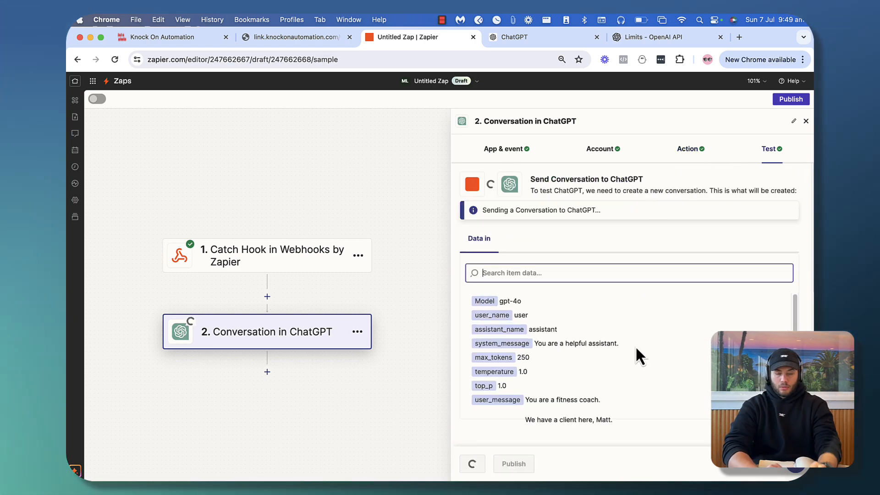
pyautogui.scroll(-1, 636, 349)
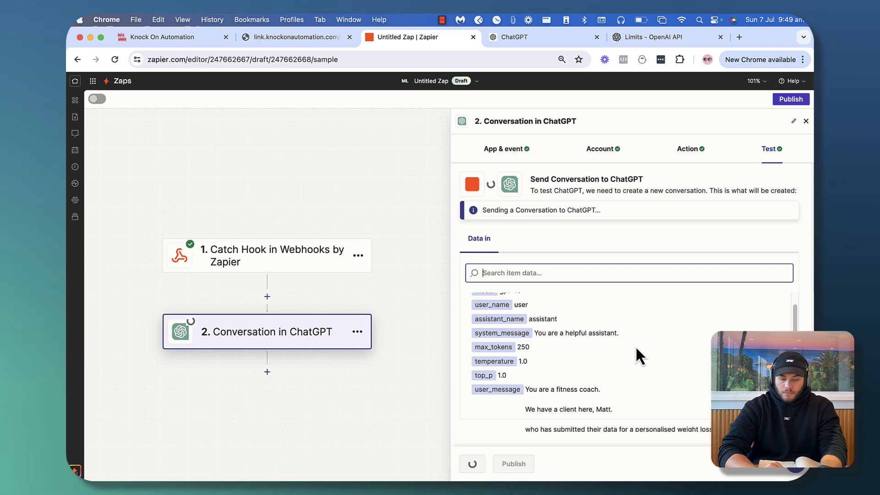
pyautogui.scroll(-3, 636, 356)
pyautogui.scroll(-10, 635, 345)
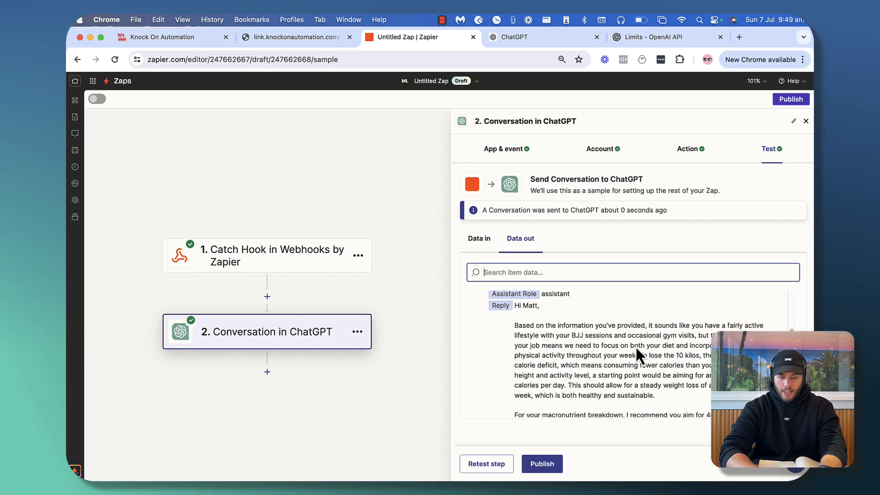
pyautogui.moveTo(548, 309); pyautogui.dragTo(688, 338)
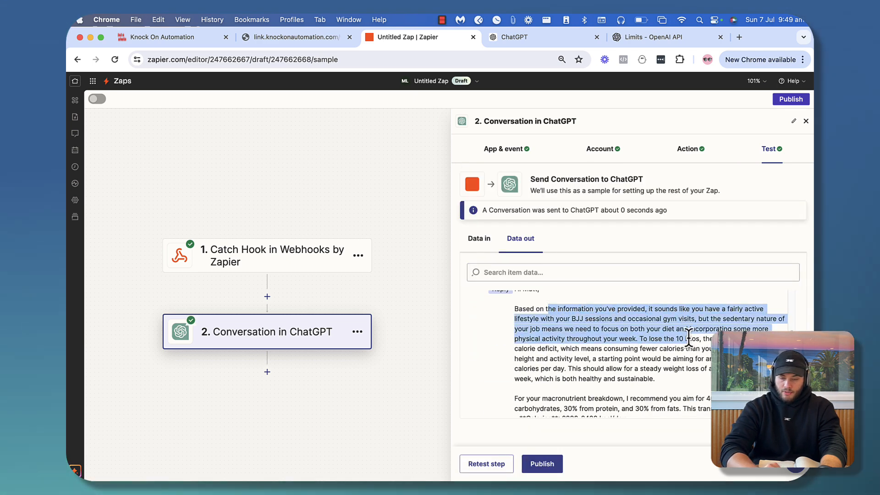
pyautogui.scroll(-3, 690, 337)
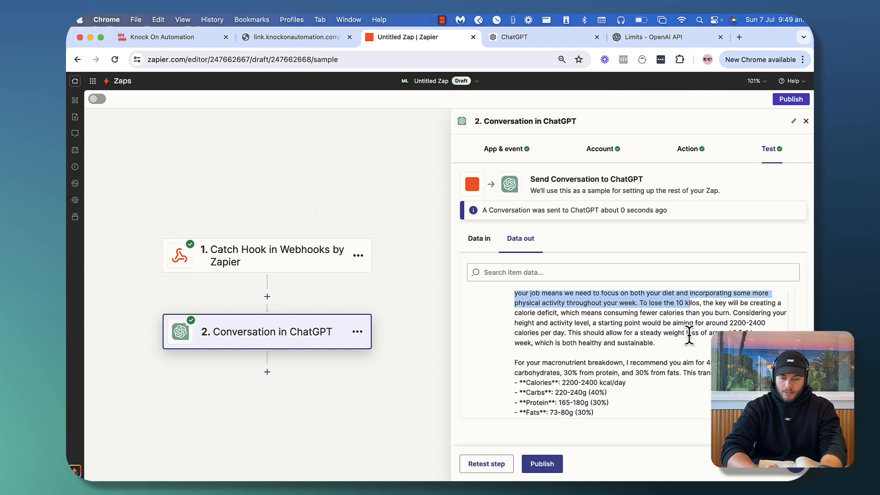
pyautogui.click(697, 308)
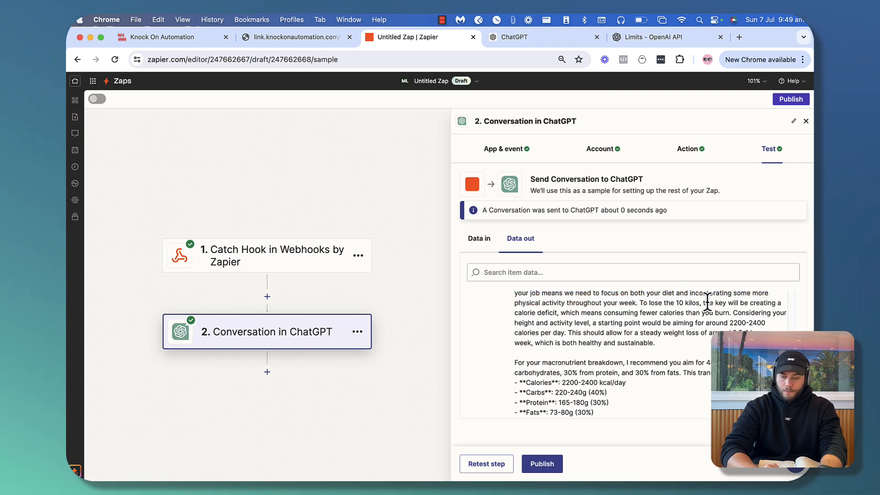
pyautogui.moveTo(700, 304); pyautogui.dragTo(729, 313)
pyautogui.click(621, 360)
pyautogui.scroll(-5, 621, 360)
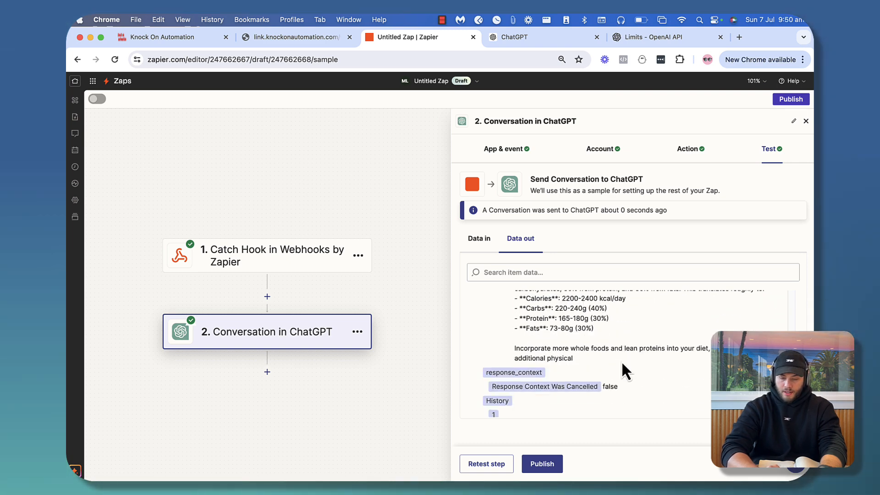
pyautogui.scroll(2, 592, 340)
# Review the macro targets: 2200-2400 kcal/day, carbs 220-240g, protein 165-180g, fats 73-80g
pyautogui.moveTo(539, 306); pyautogui.dragTo(637, 330)
pyautogui.click(669, 323)
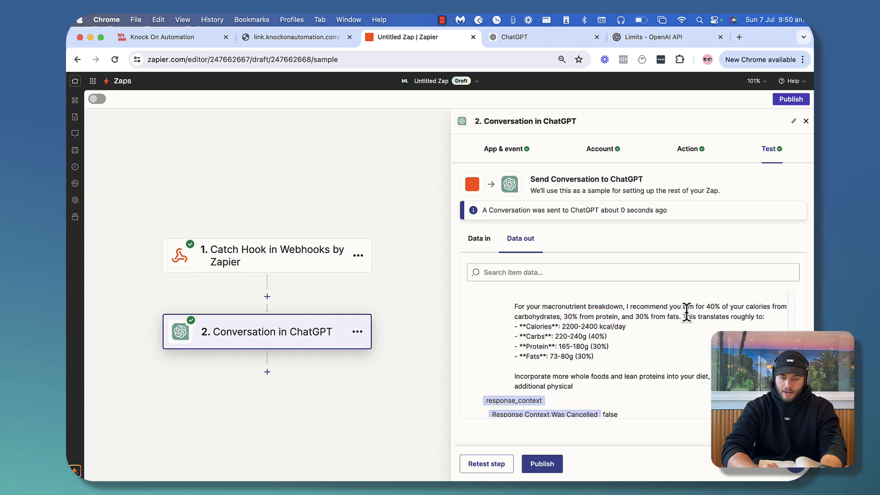
pyautogui.moveTo(560, 327); pyautogui.dragTo(632, 326)
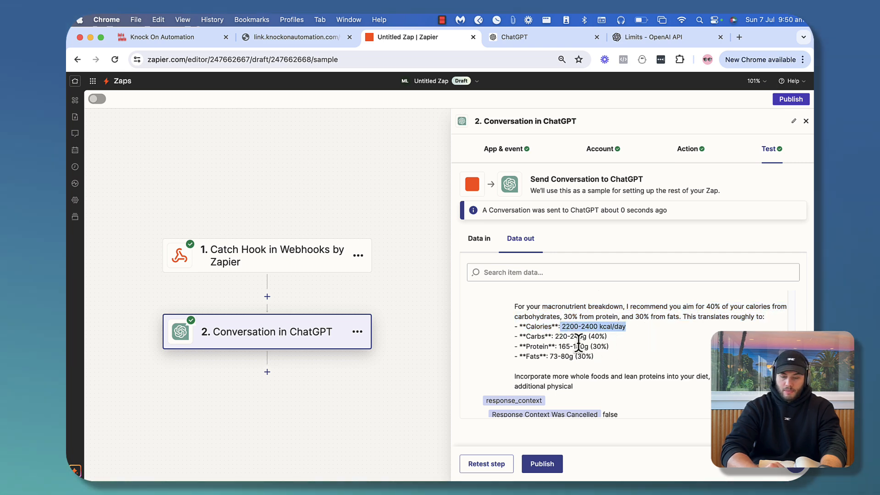
pyautogui.moveTo(545, 337); pyautogui.dragTo(634, 340)
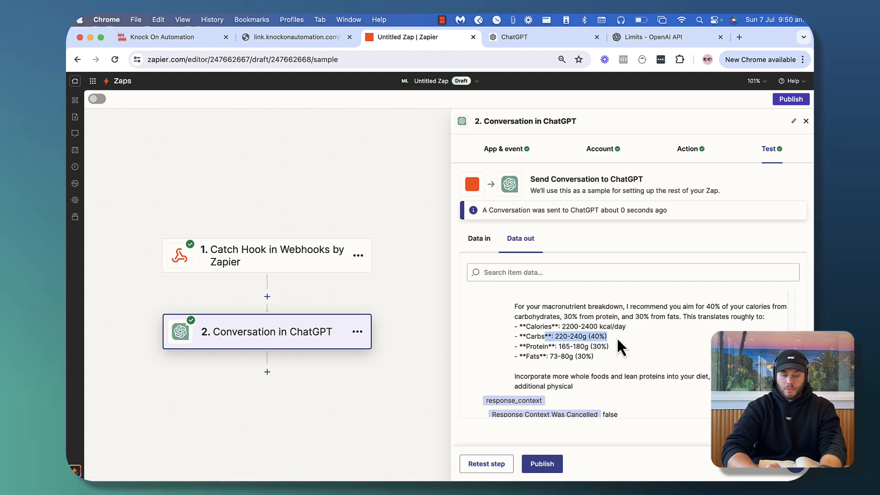
pyautogui.moveTo(558, 346); pyautogui.dragTo(589, 347)
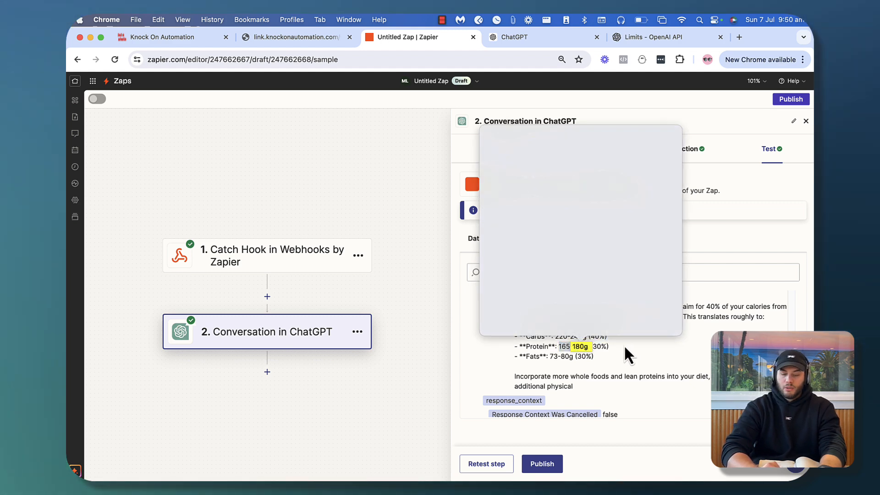
pyautogui.click(624, 346)
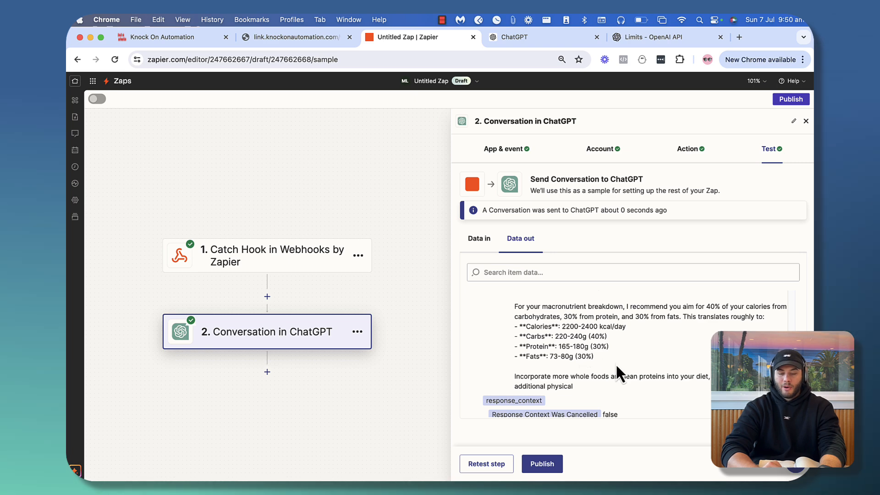
pyautogui.scroll(-1, 615, 363)
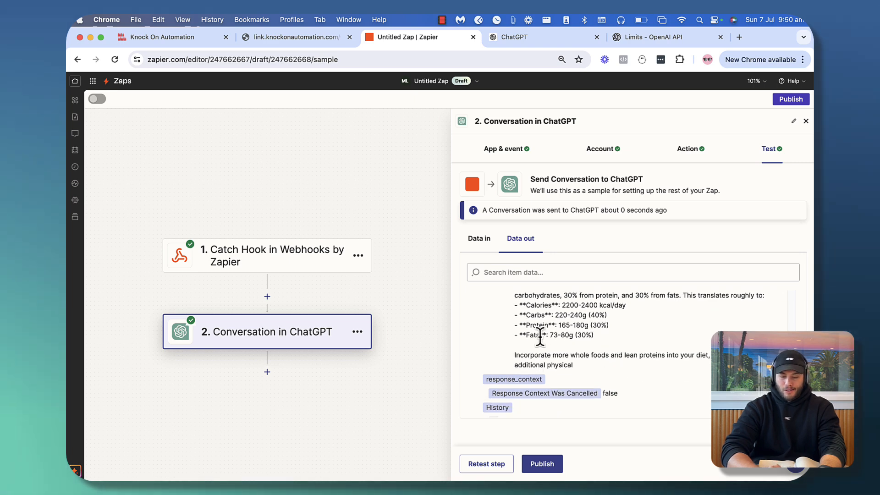
pyautogui.scroll(4, 588, 356)
pyautogui.scroll(3, 589, 357)
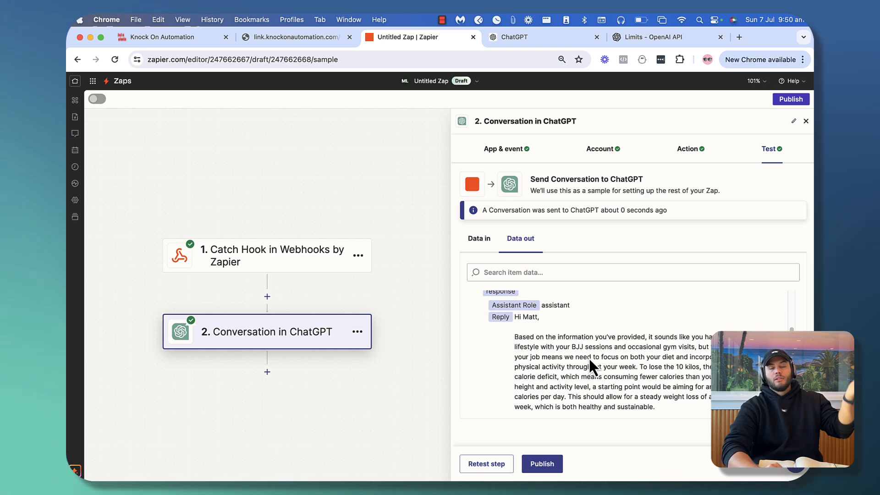
pyautogui.scroll(-3, 588, 357)
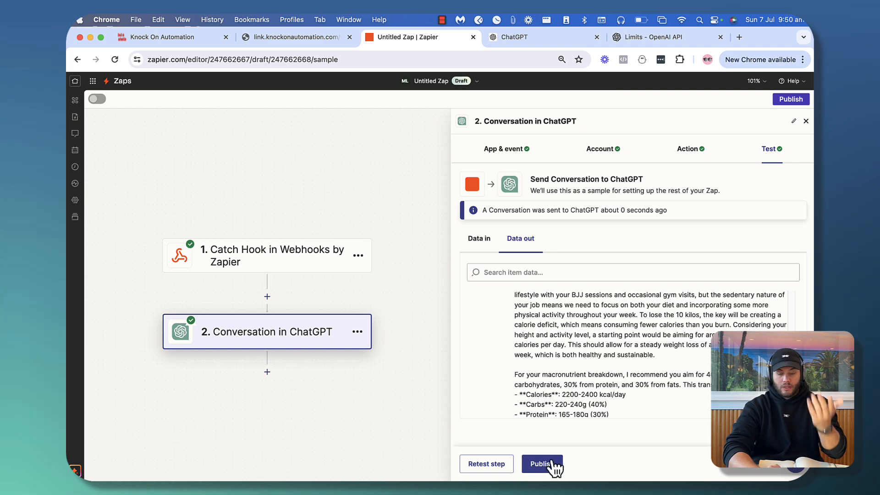
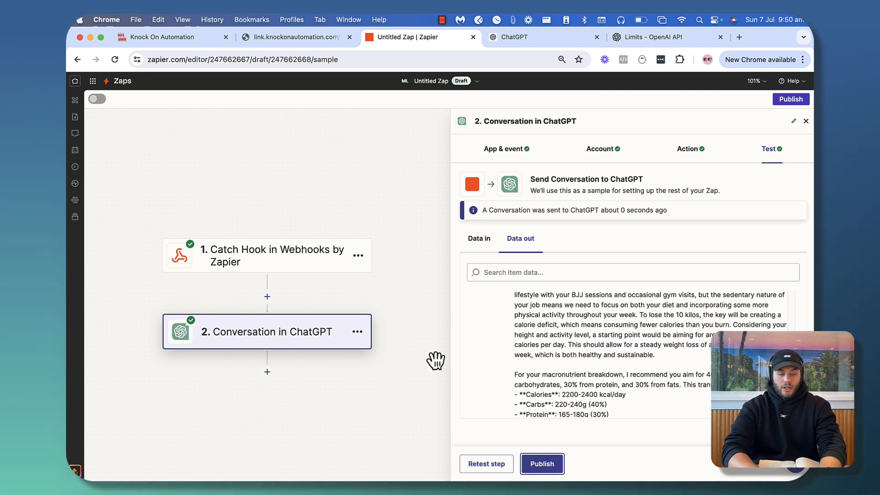
# Add a new third step below the ChatGPT conversation step in the Zap
pyautogui.click(267, 372)
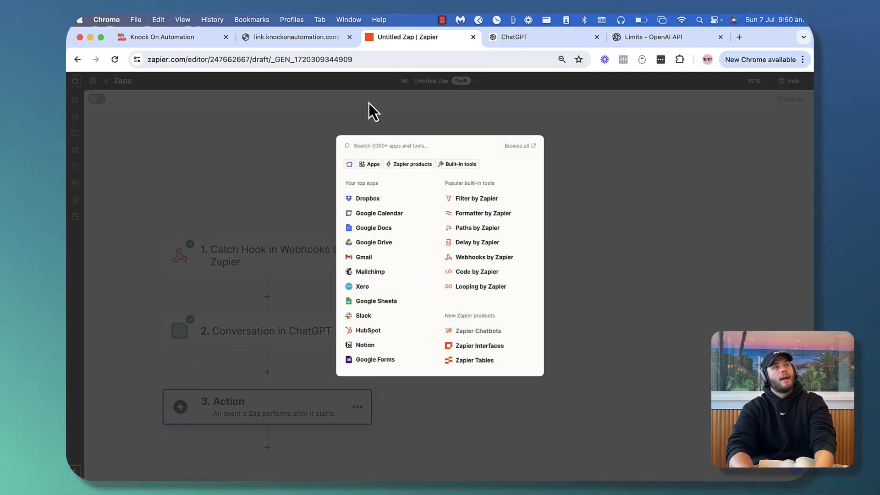
# Search 'web' and make the third step Webhooks by Zapier, then go to the Knock On Automation tab
pyautogui.write('web')
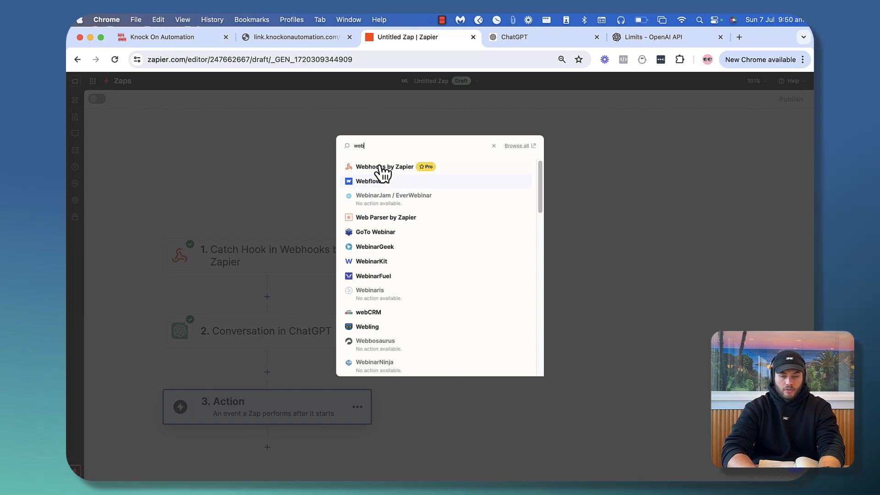
pyautogui.click(385, 171)
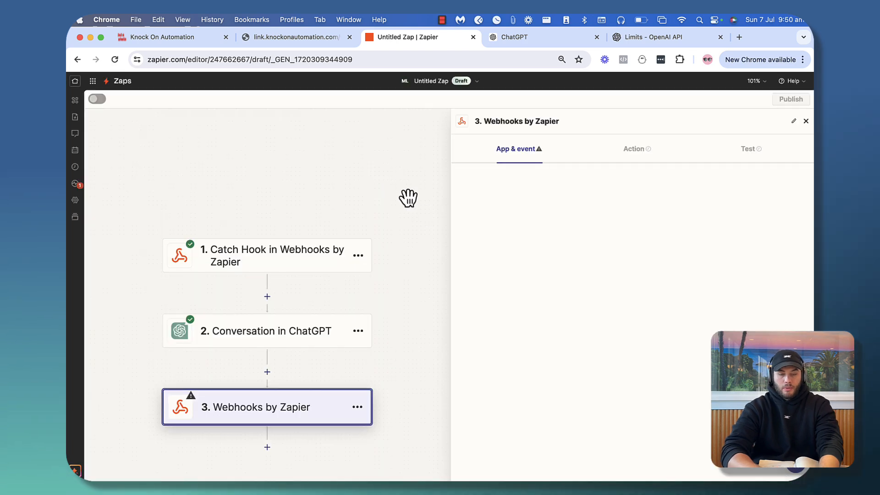
pyautogui.click(310, 41)
# Create a new scratch workflow titled 'Ai lead magnet rosponse' and dismiss the re-entry notice
pyautogui.click(193, 37)
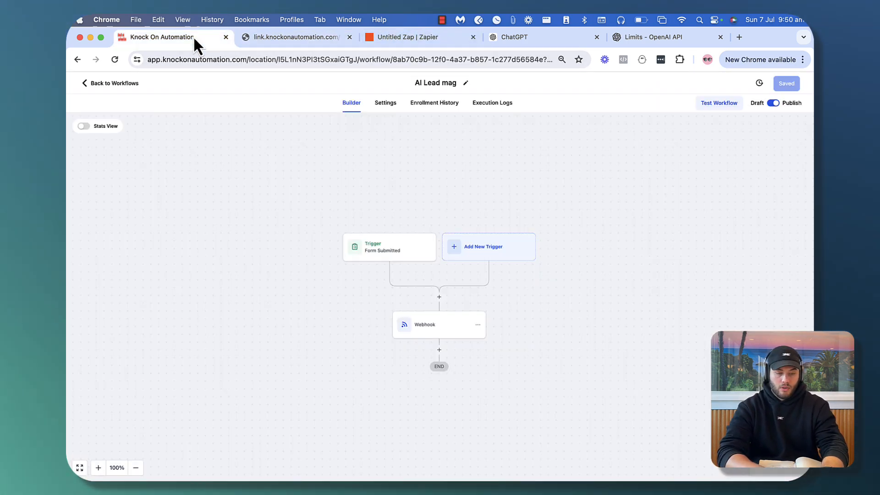
pyautogui.click(130, 84)
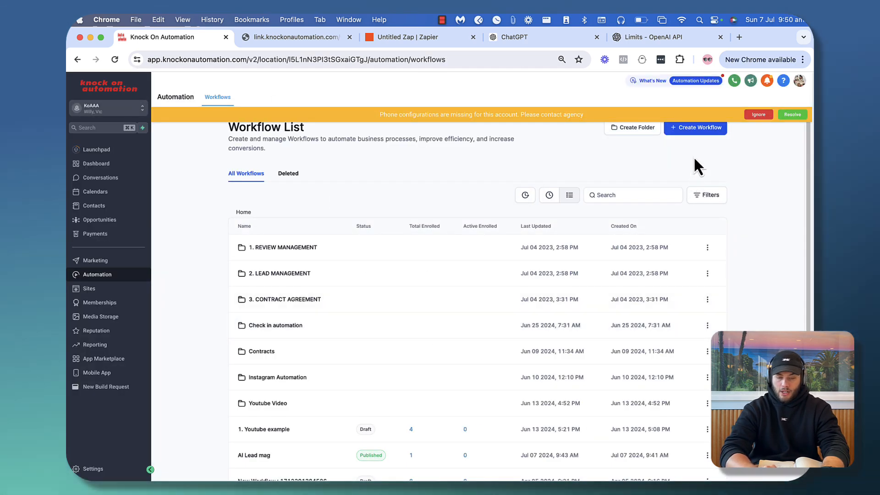
pyautogui.click(701, 130)
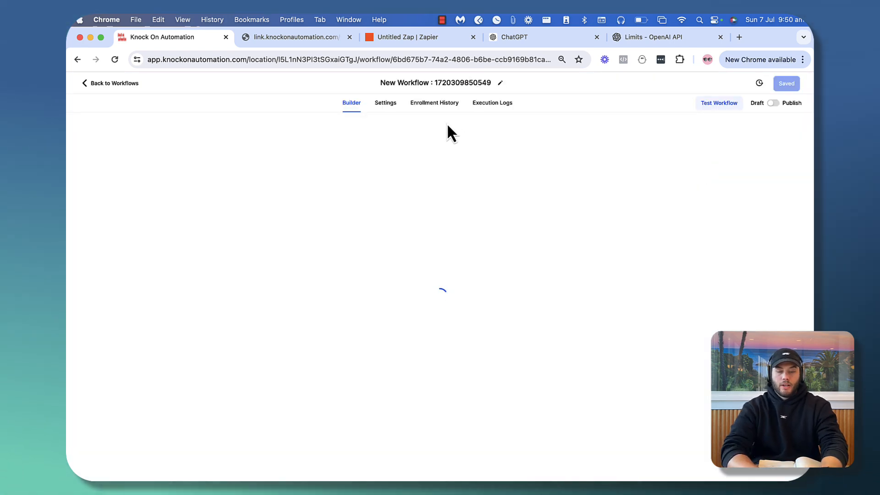
pyautogui.click(463, 83)
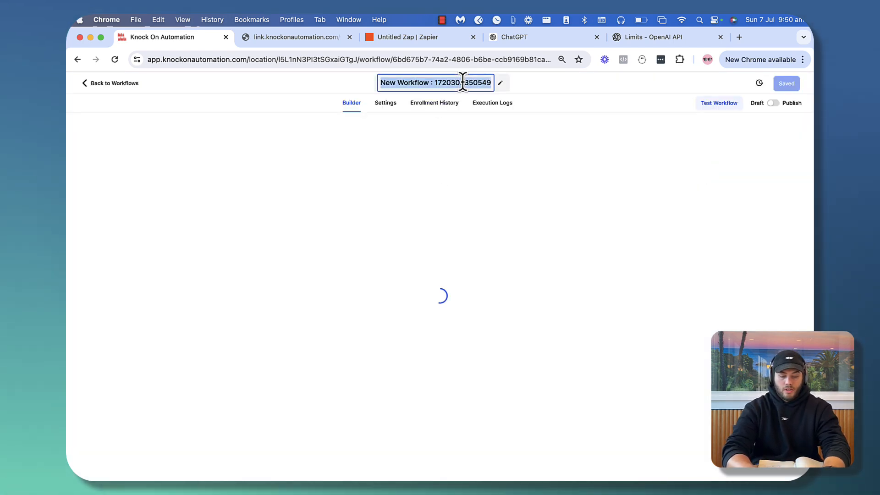
pyautogui.write('Ai lead ma')
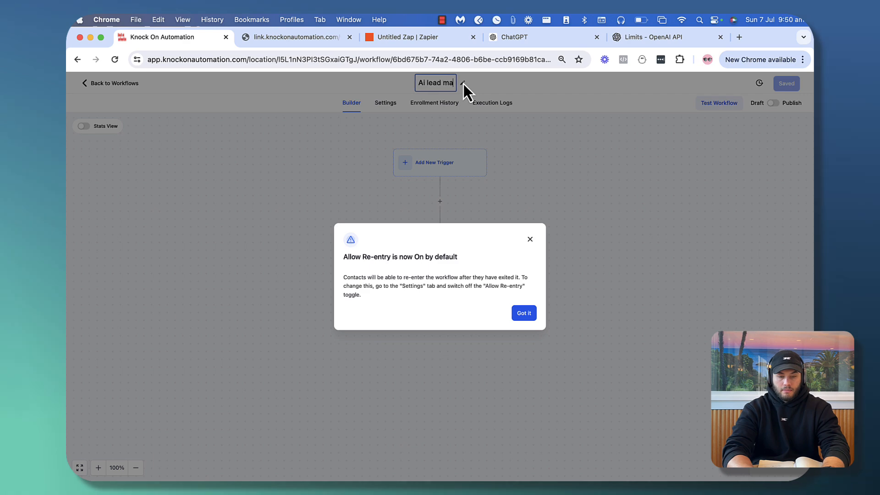
pyautogui.write('gnet rosponse')
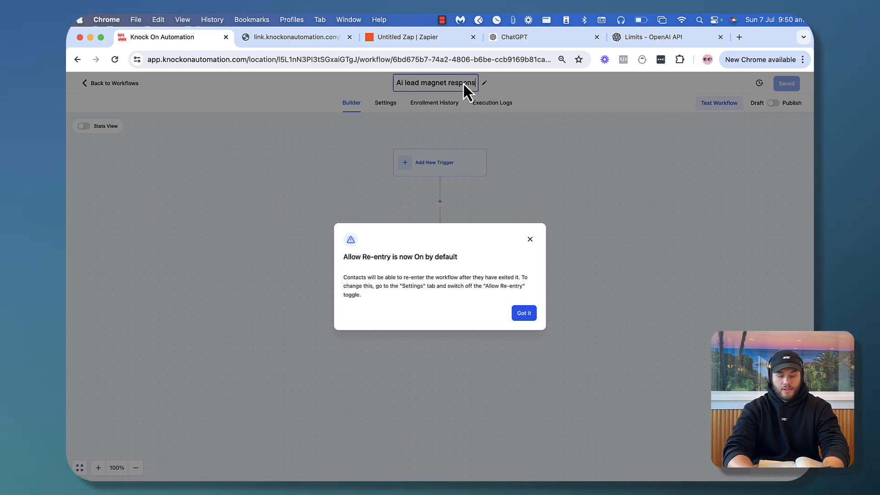
pyautogui.click(525, 313)
# Set the trigger to Inbound Webhook, copy its generated URL, and try to save it
pyautogui.click(462, 169)
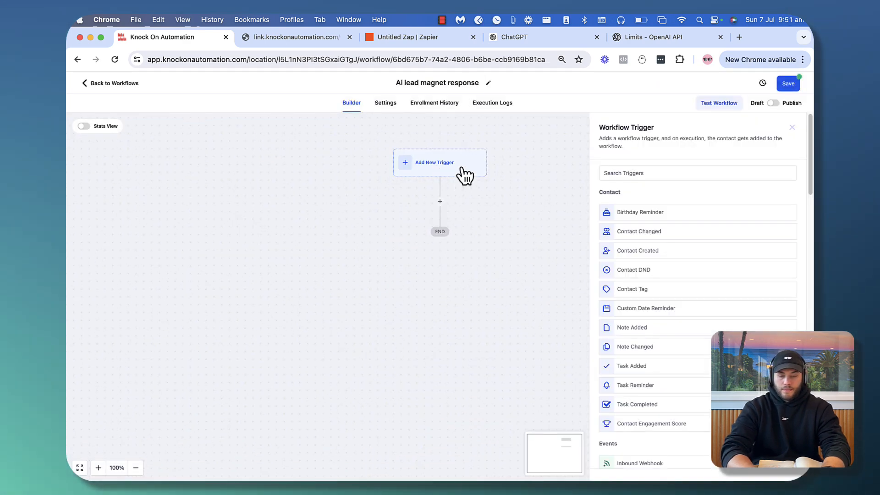
pyautogui.click(661, 173)
pyautogui.write('web')
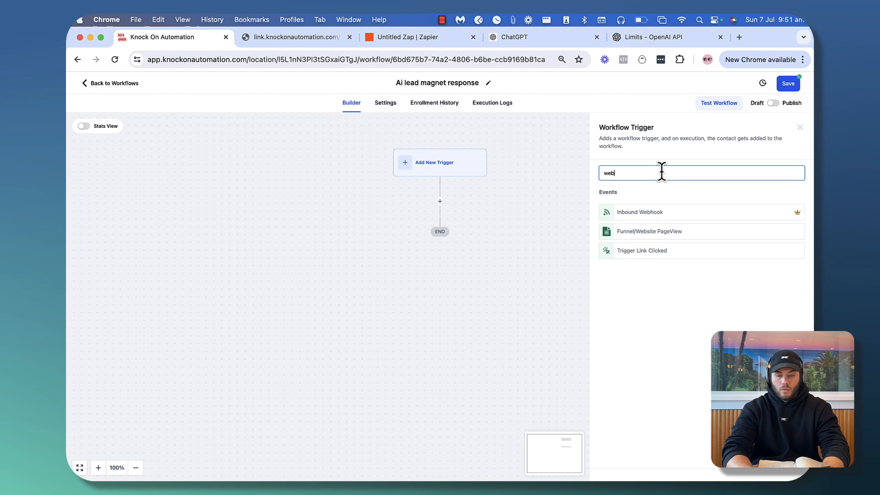
pyautogui.click(666, 211)
pyautogui.click(546, 254)
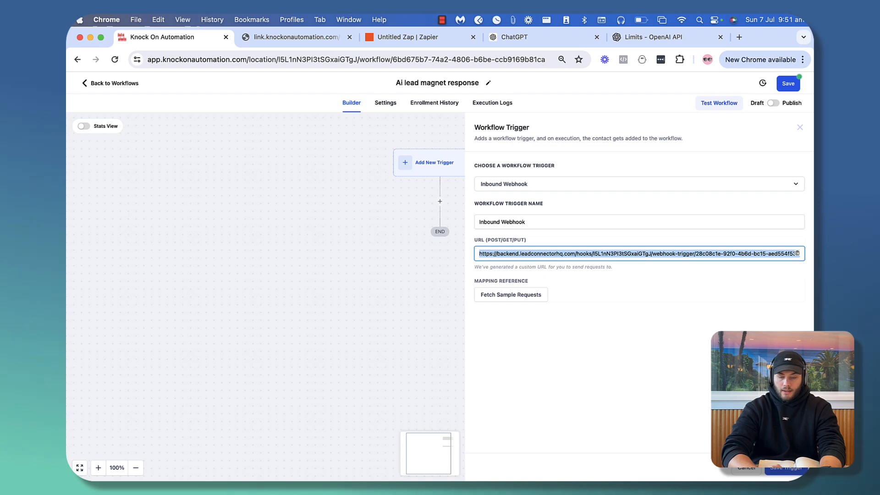
pyautogui.click(788, 471)
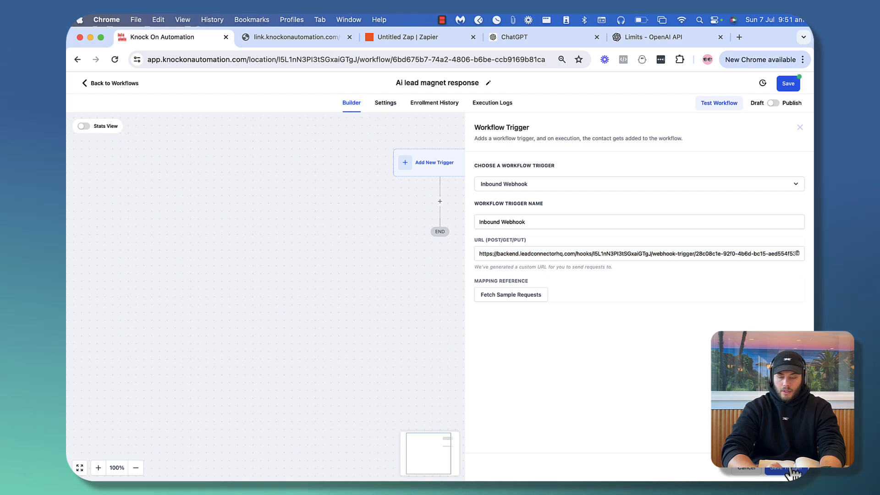
# Cycle through the browser tabs back to the Zapier editor
pyautogui.click(281, 38)
pyautogui.click(195, 37)
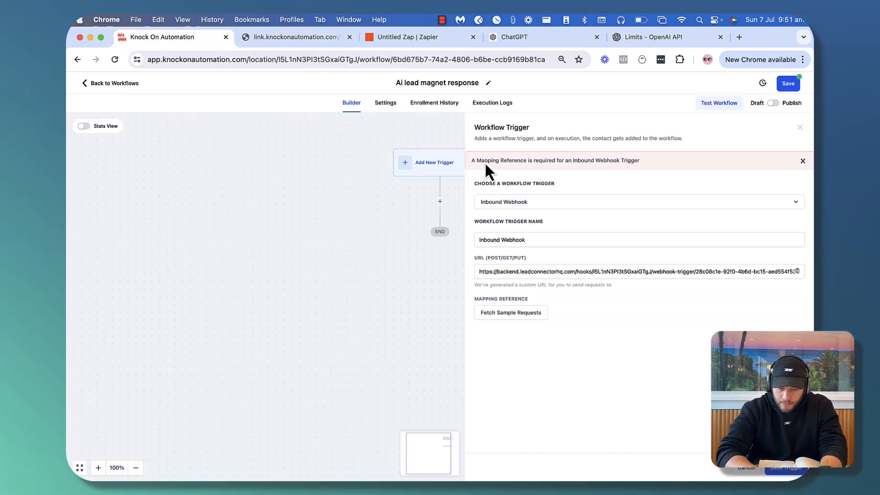
pyautogui.click(307, 38)
pyautogui.click(435, 37)
# Choose POST as the webhook event and paste the Inbound Webhook URL into the URL field
pyautogui.click(511, 225)
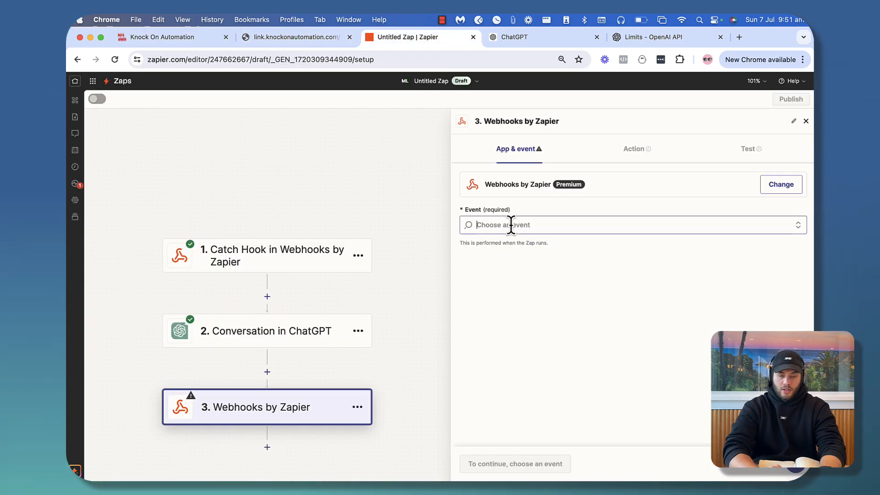
pyautogui.click(502, 323)
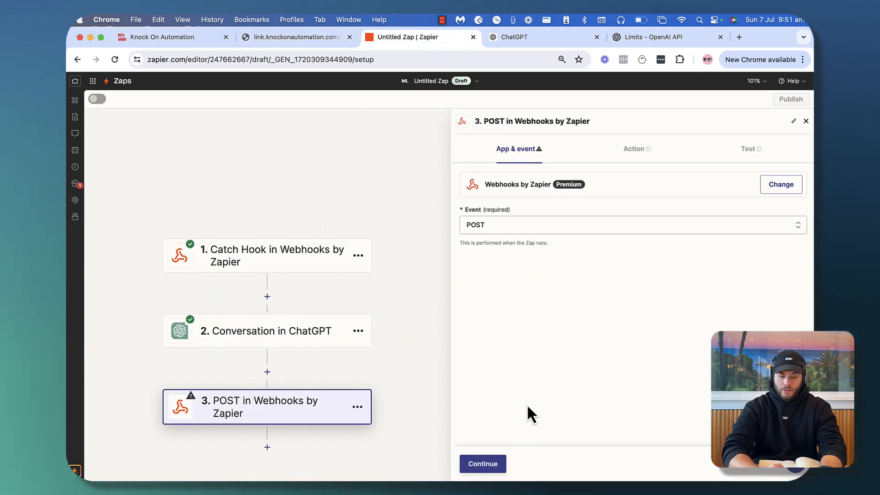
pyautogui.click(483, 464)
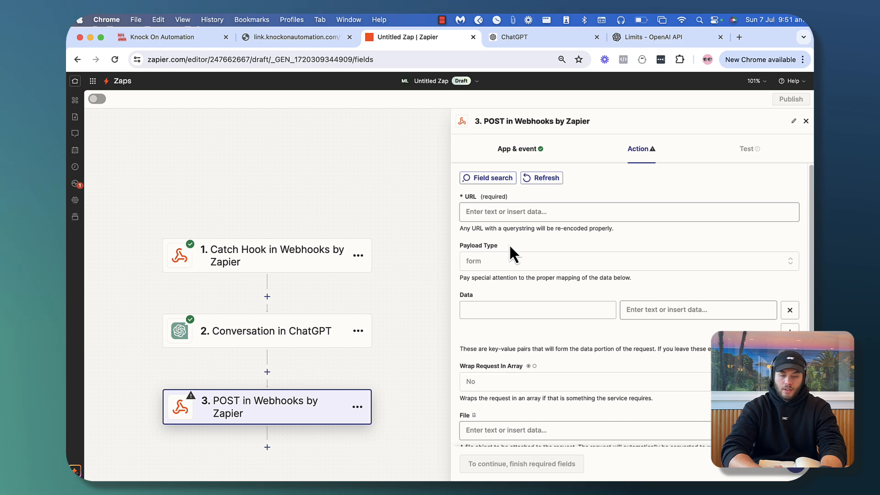
pyautogui.scroll(-2, 510, 244)
pyautogui.scroll(3, 504, 215)
pyautogui.click(501, 192)
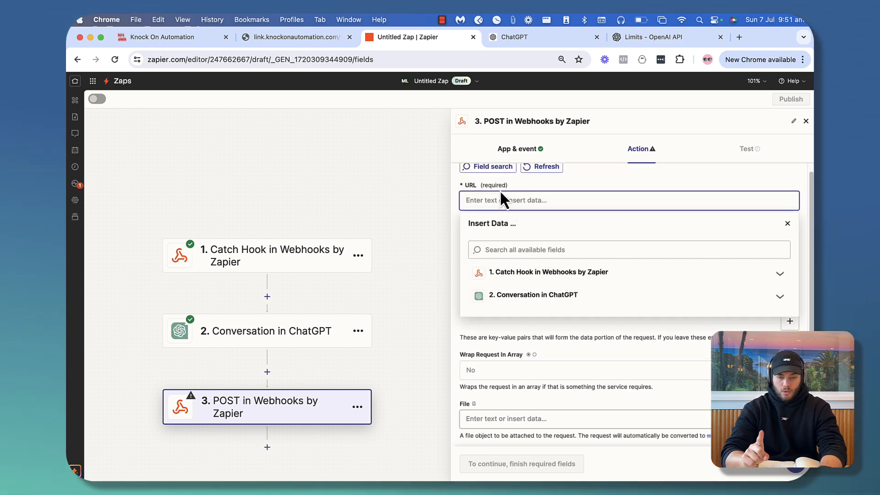
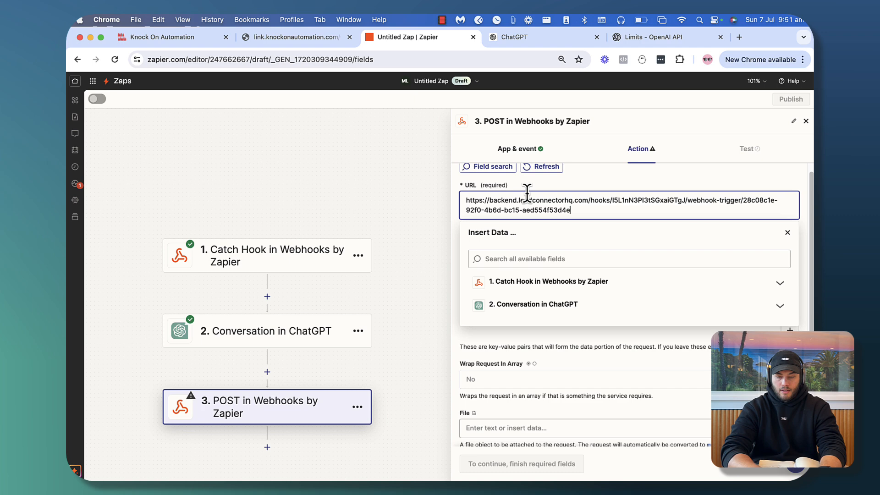
pyautogui.click(576, 179)
# Add an 'Ai Response' data key mapped to the ChatGPT step's Reply
pyautogui.scroll(-2, 609, 315)
pyautogui.click(503, 260)
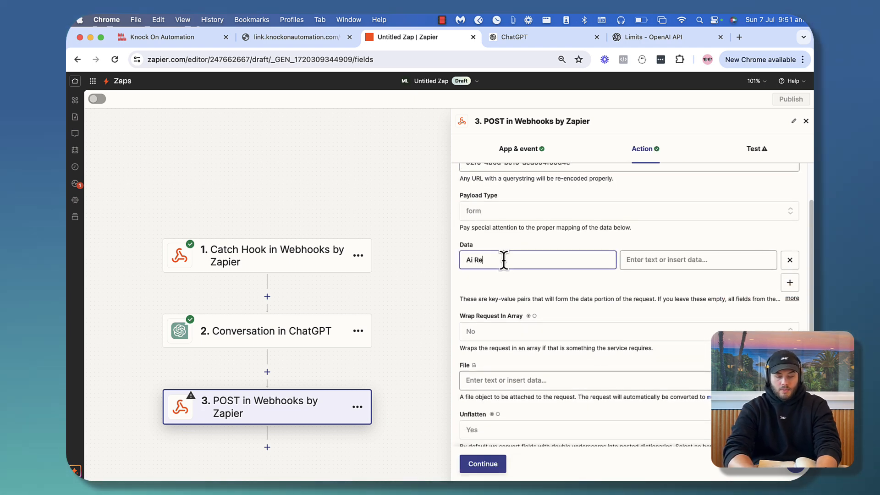
pyautogui.click(700, 255)
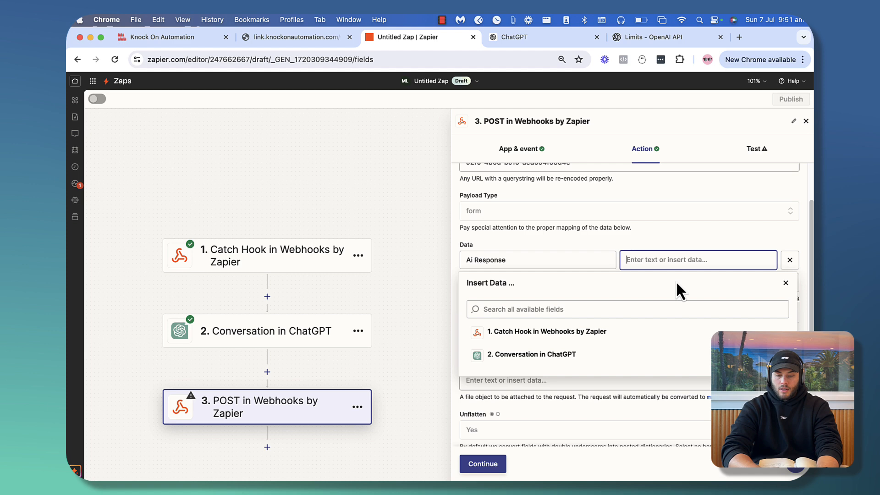
pyautogui.click(531, 359)
pyautogui.scroll(-10, 532, 363)
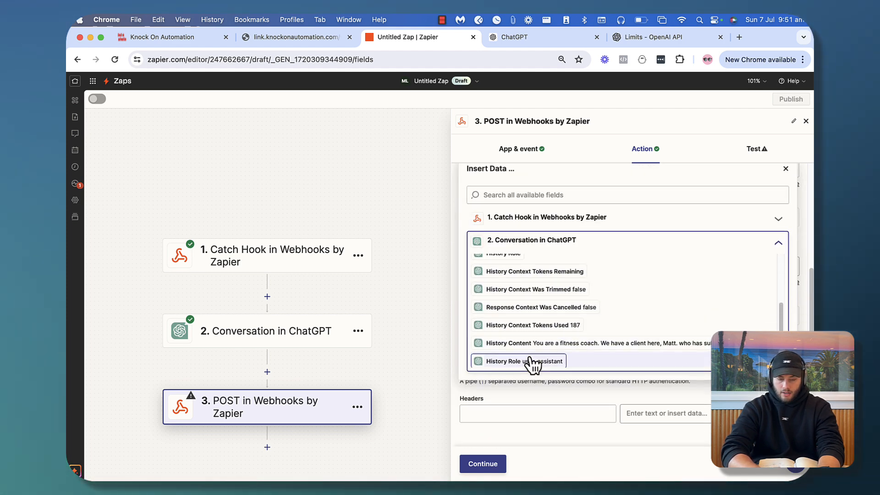
pyautogui.scroll(-4, 532, 366)
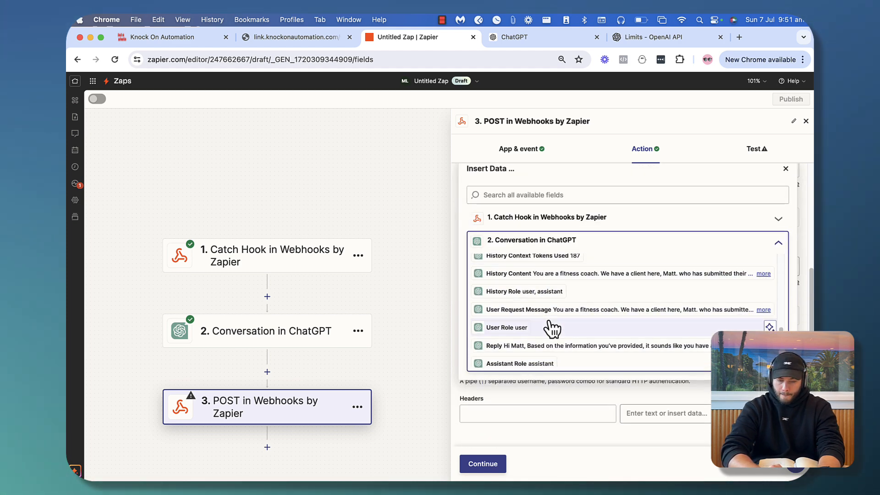
pyautogui.click(552, 346)
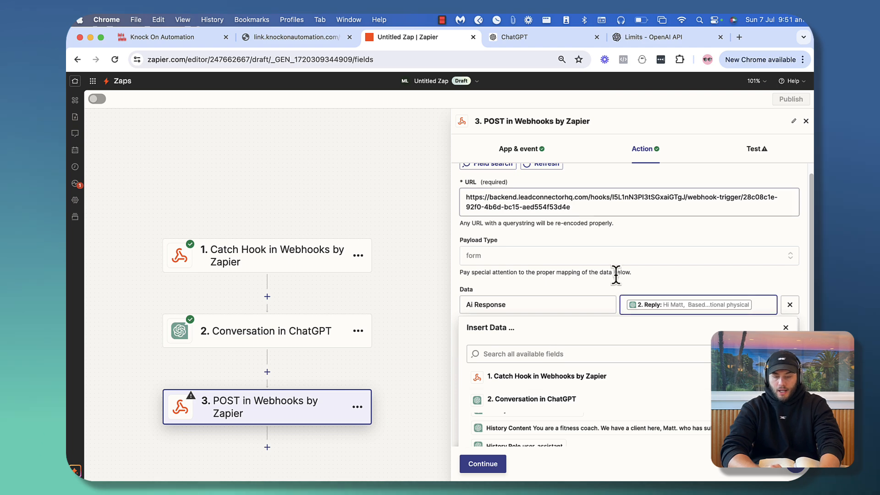
pyautogui.scroll(-2, 615, 280)
pyautogui.click(621, 220)
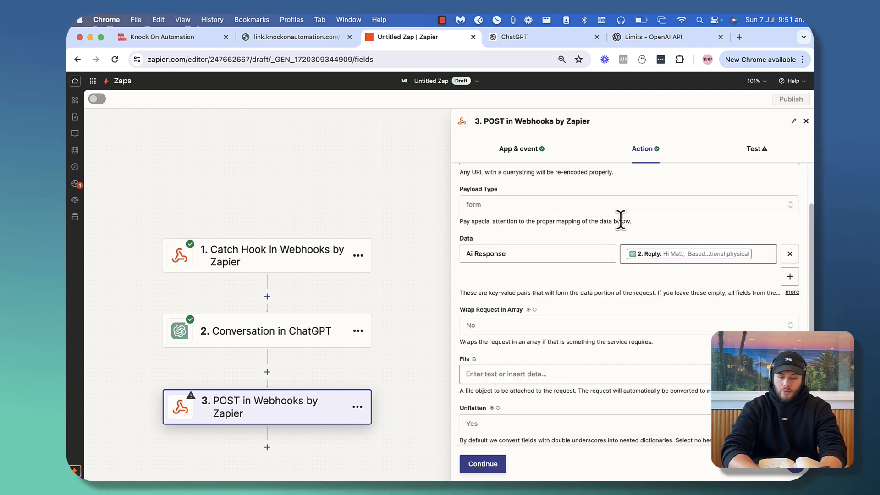
# Add an 'Email' data key mapped to the contact email from the webhook trigger
pyautogui.click(791, 277)
pyautogui.click(487, 276)
pyautogui.write('ERma')
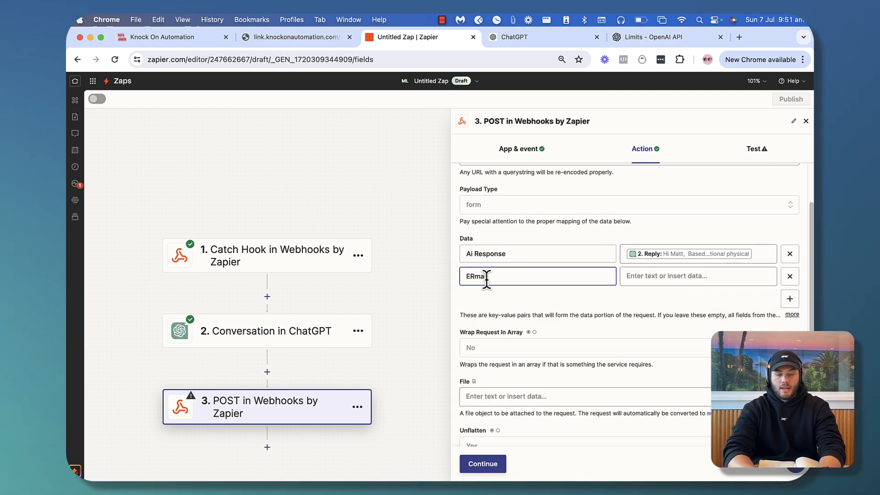
pyautogui.press('BackSpace')
pyautogui.press('BackSpace')
pyautogui.press('BackSpace')
pyautogui.write('mail')
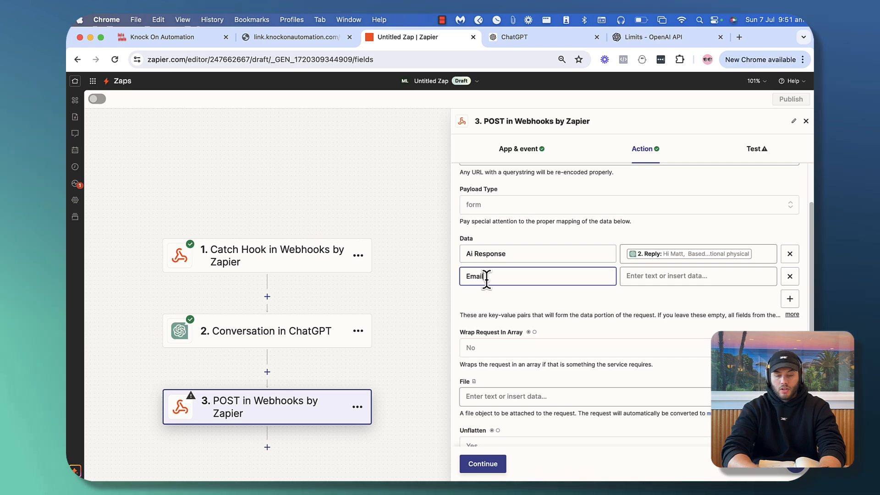
pyautogui.click(649, 276)
pyautogui.click(534, 352)
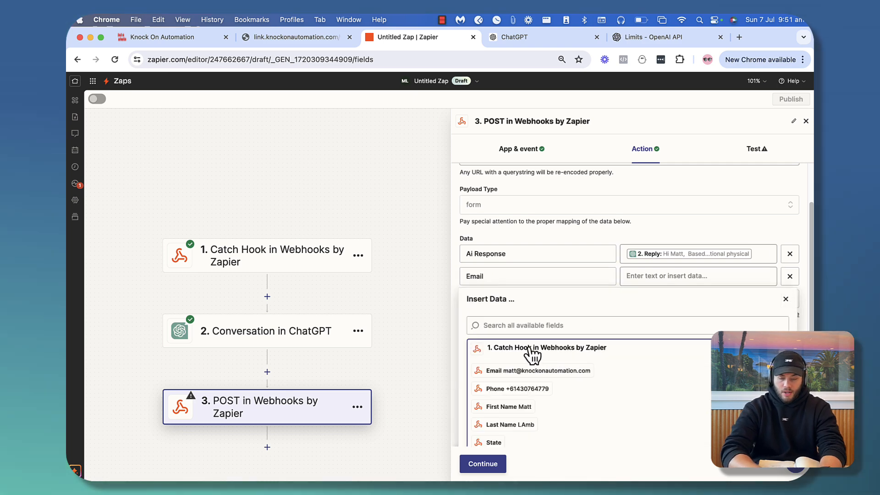
pyautogui.click(523, 371)
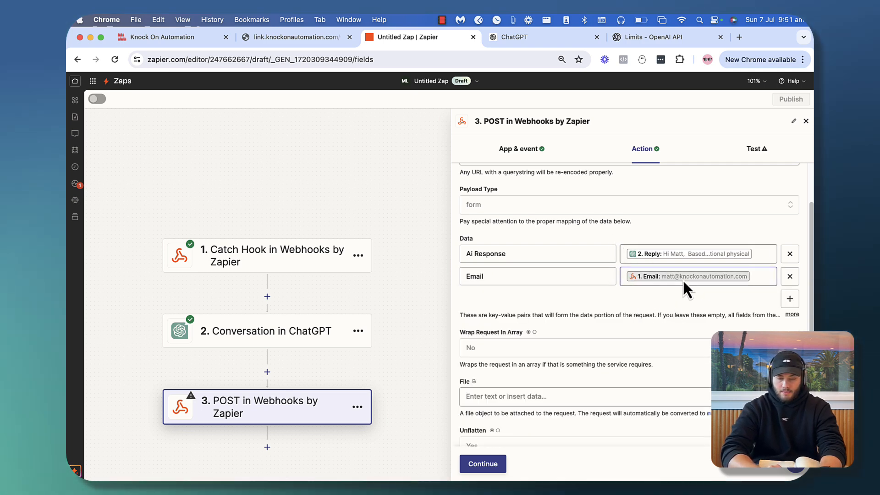
pyautogui.scroll(-3, 568, 284)
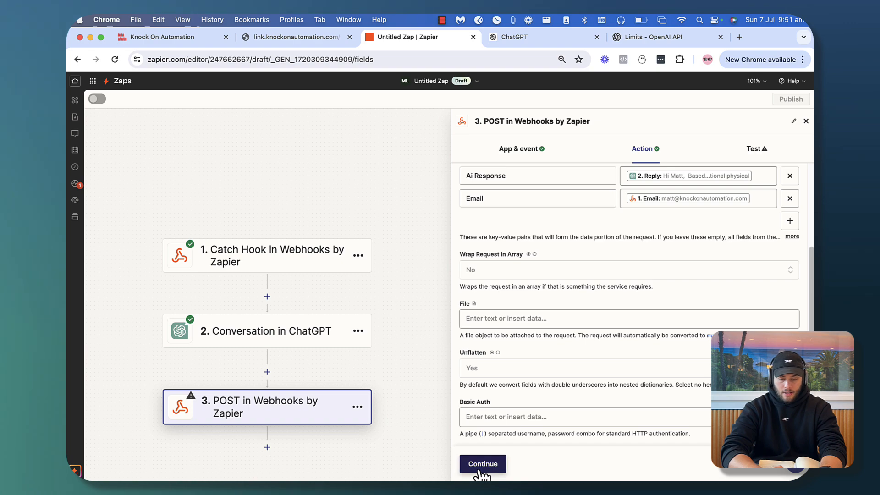
# Test the POST step, sending the request to the Knock On Automation webhook
pyautogui.click(477, 467)
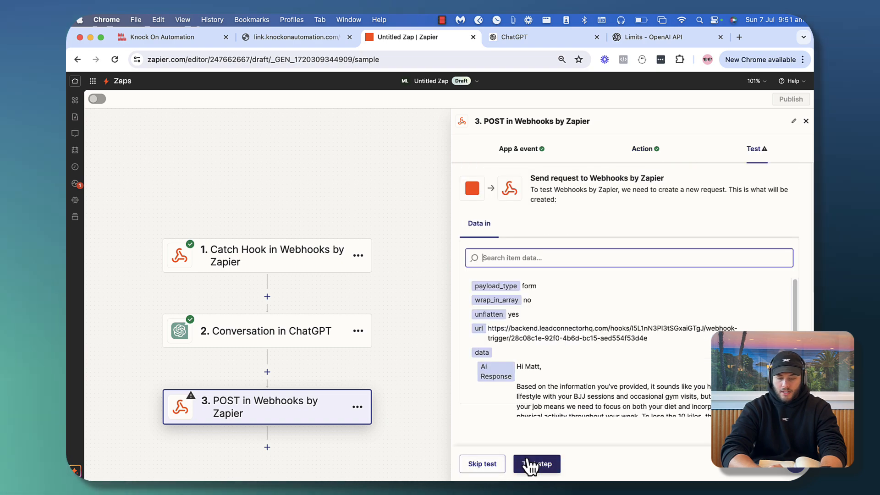
pyautogui.click(534, 464)
pyautogui.click(309, 36)
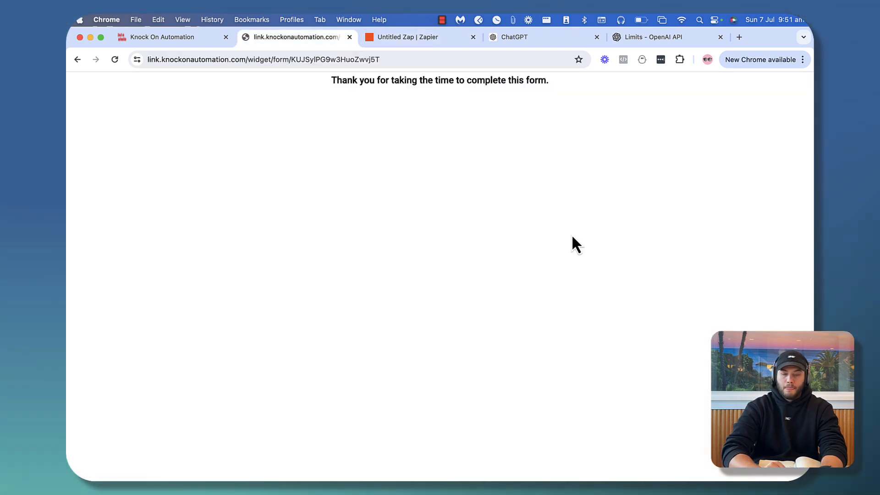
# Fetch sample requests and use the 09:51:55 request as the Inbound Webhook's mapping reference
pyautogui.click(151, 36)
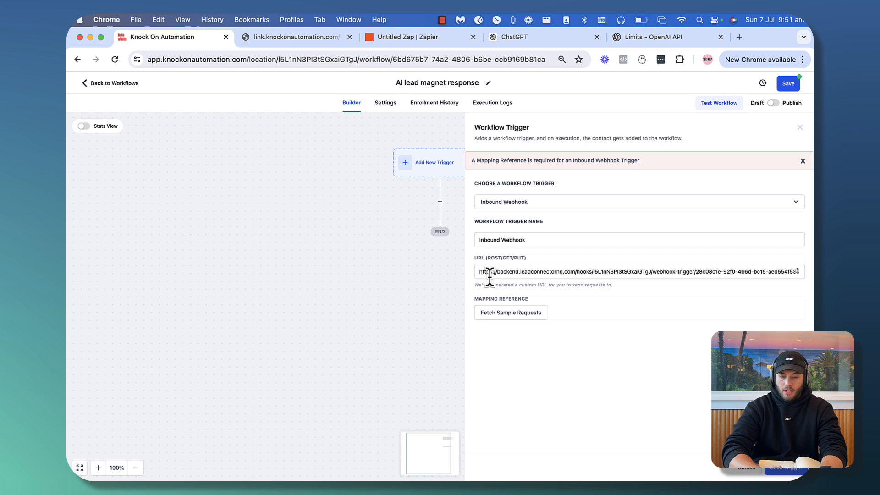
pyautogui.click(524, 315)
pyautogui.click(505, 318)
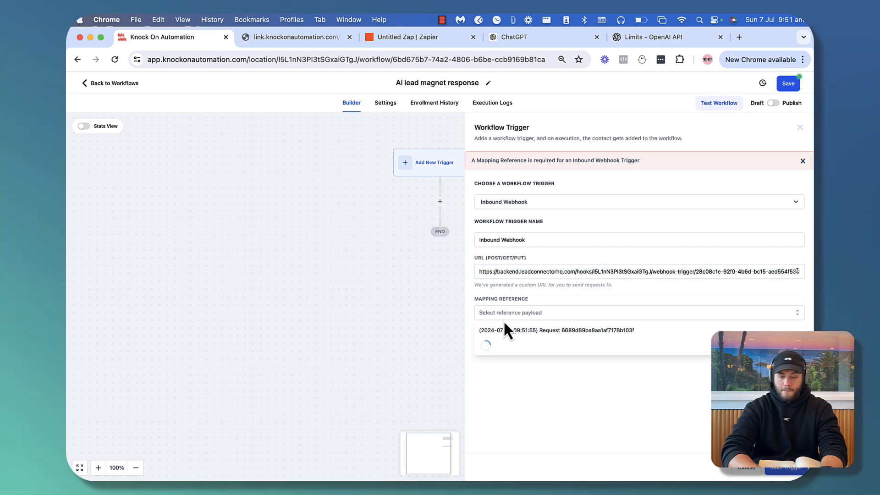
pyautogui.click(536, 334)
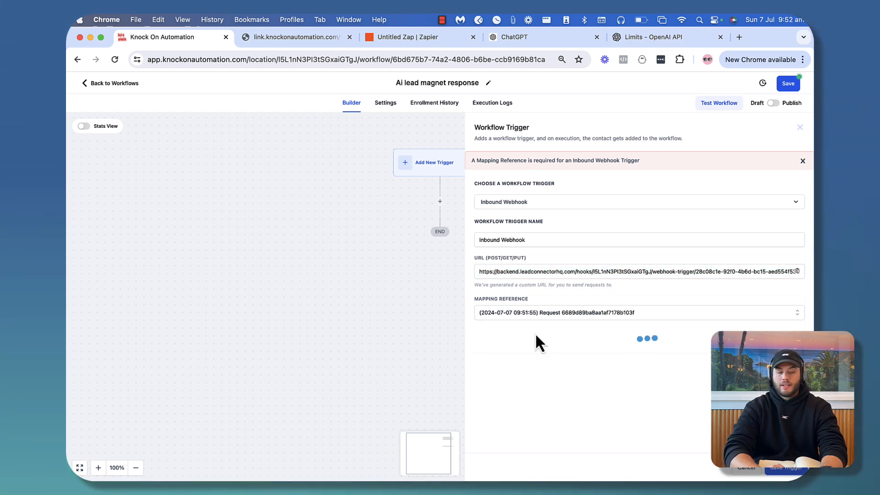
pyautogui.scroll(-2, 581, 364)
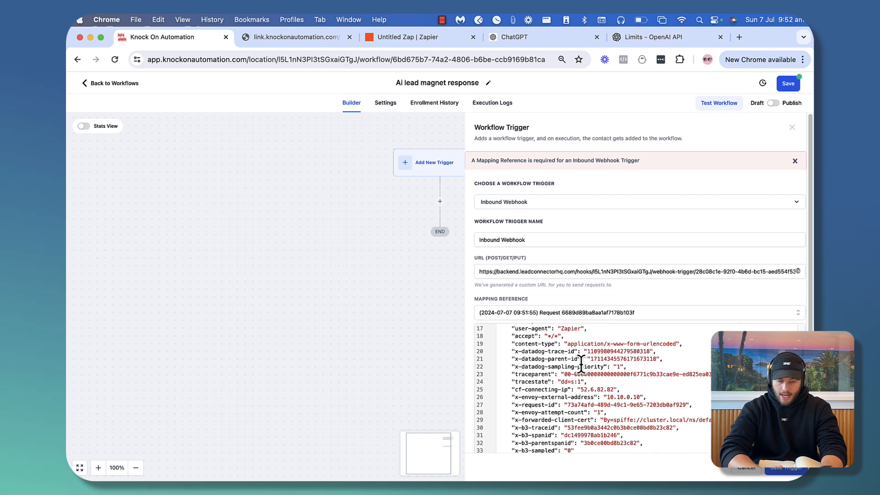
pyautogui.scroll(5, 581, 363)
pyautogui.moveTo(554, 336); pyautogui.dragTo(635, 336)
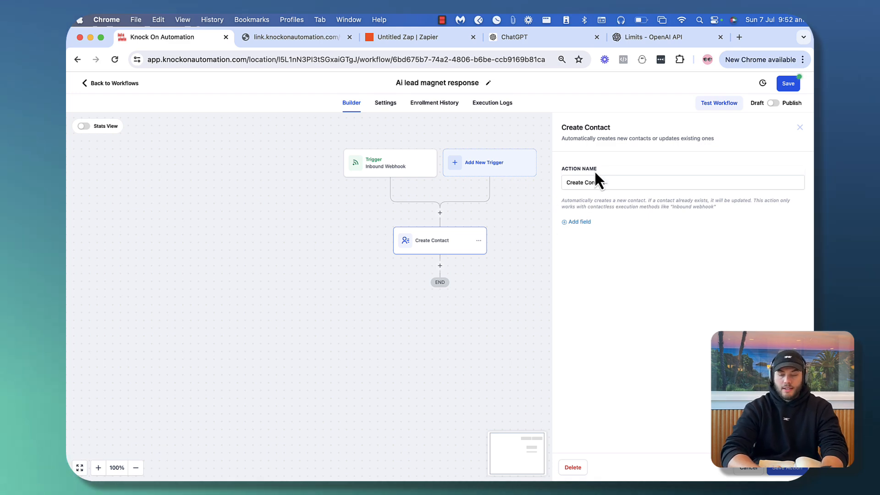
# Set Create Contact's Email field to the Inbound Webhook Email value and save the action
pyautogui.click(583, 223)
pyautogui.click(593, 218)
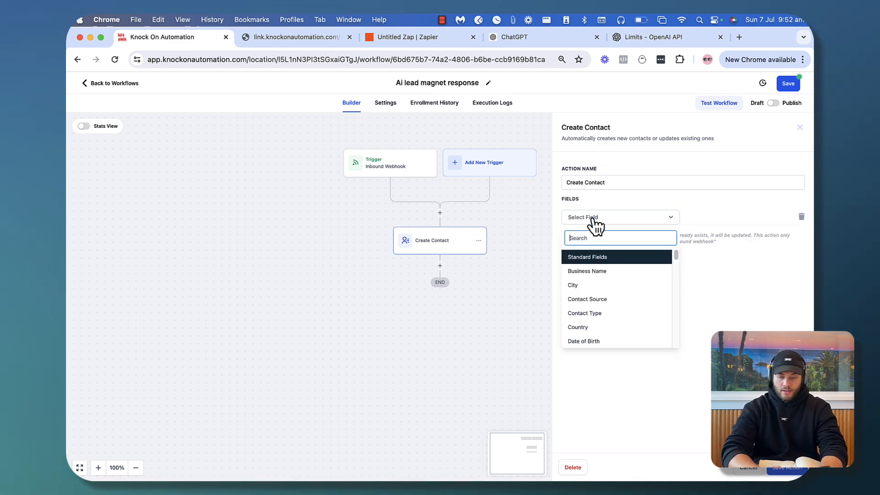
pyautogui.write('emai')
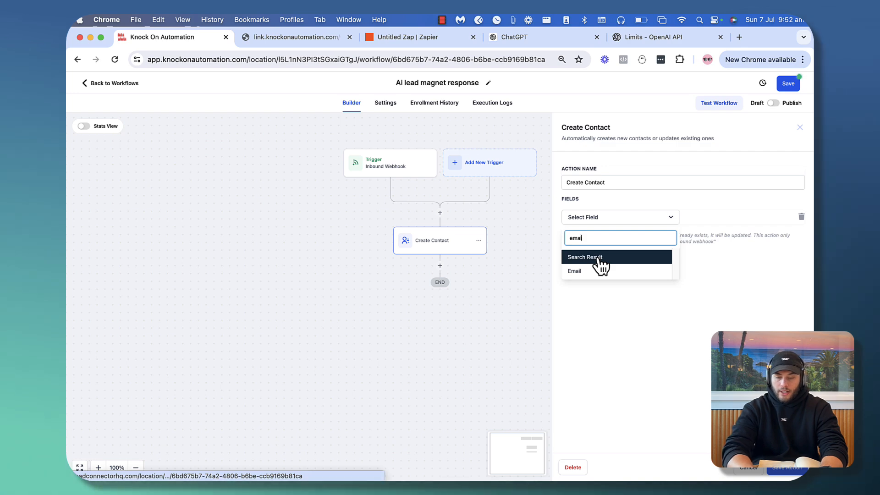
pyautogui.click(596, 271)
pyautogui.click(713, 216)
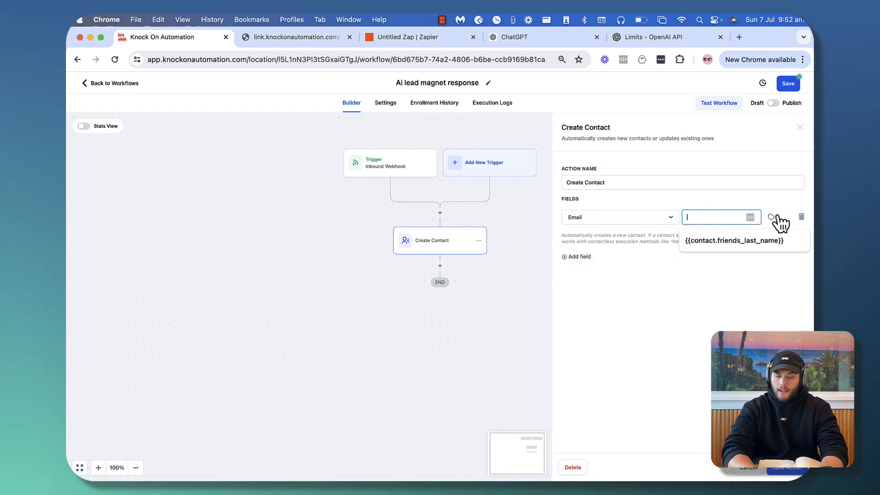
pyautogui.click(772, 217)
pyautogui.click(745, 260)
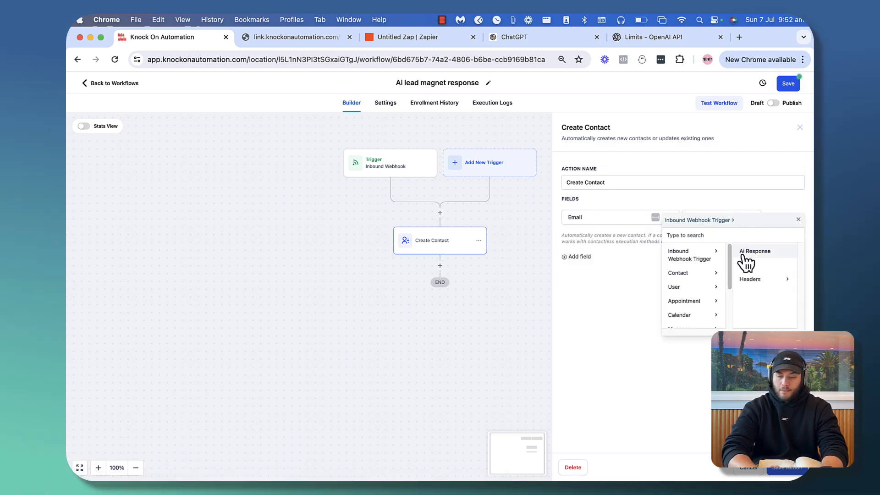
pyautogui.click(761, 265)
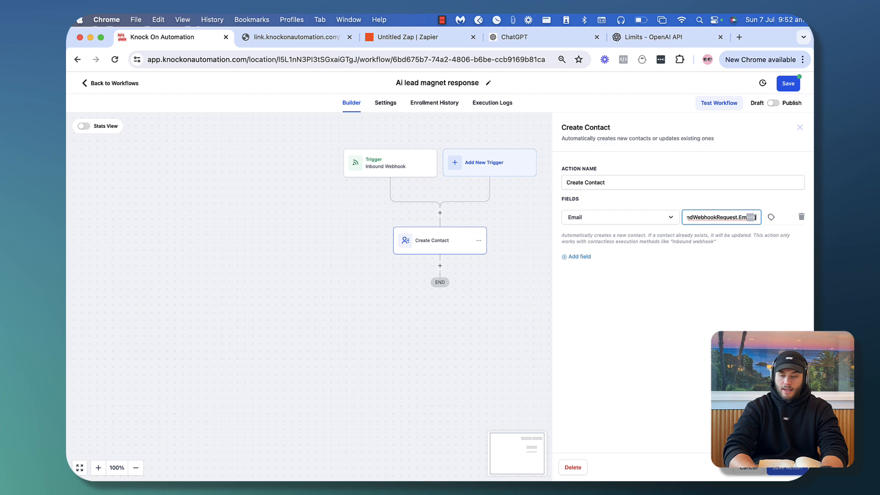
pyautogui.click(785, 470)
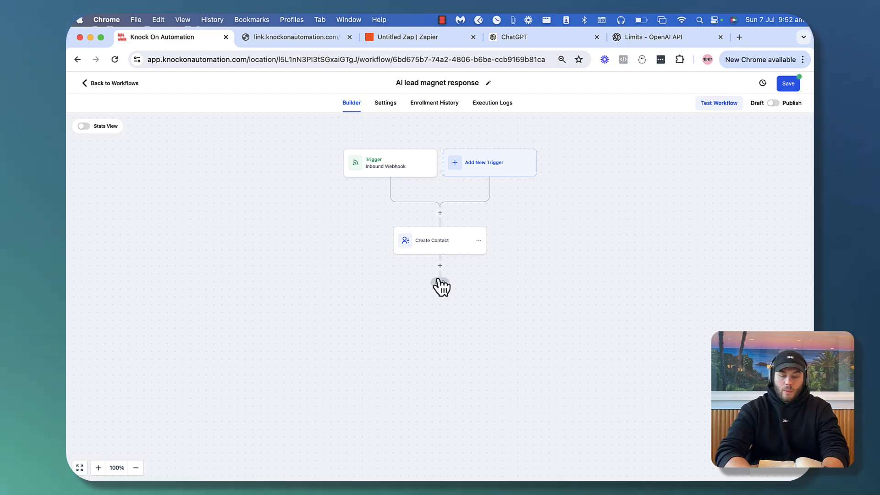
# Add a Send SMS action whose message is the webhook's Ai Response, and save it
pyautogui.click(440, 265)
pyautogui.write('sms')
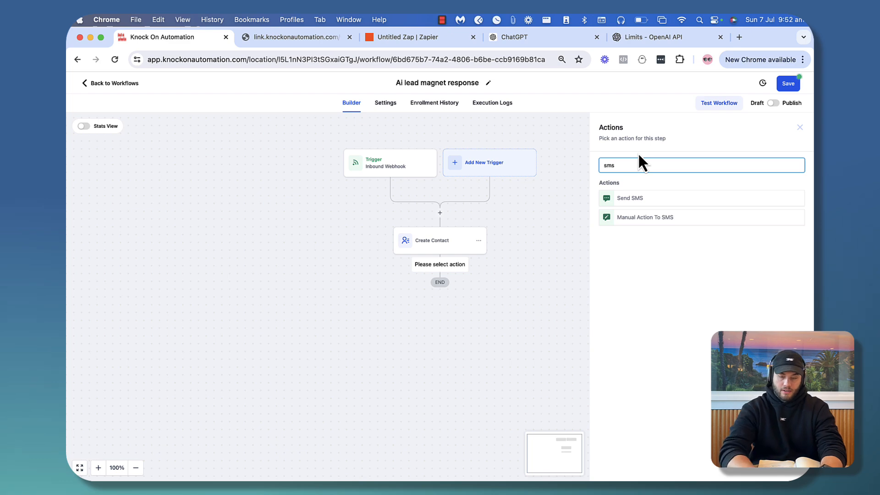
pyautogui.click(625, 199)
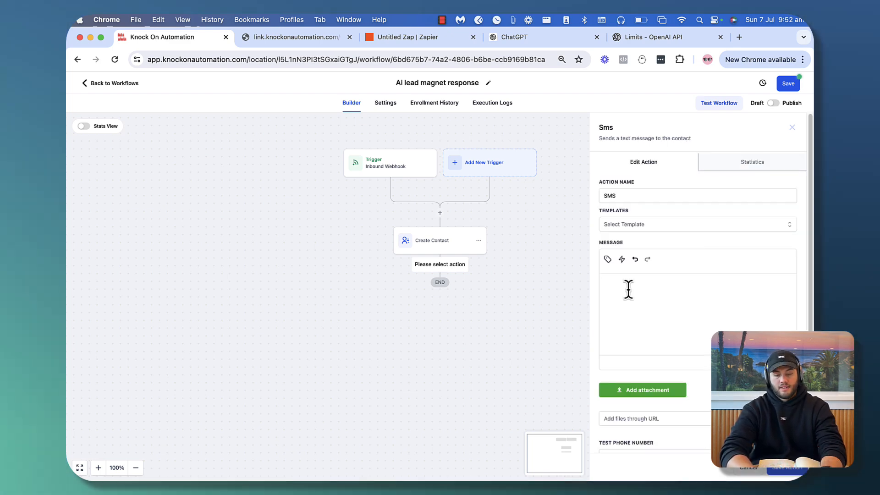
pyautogui.click(608, 259)
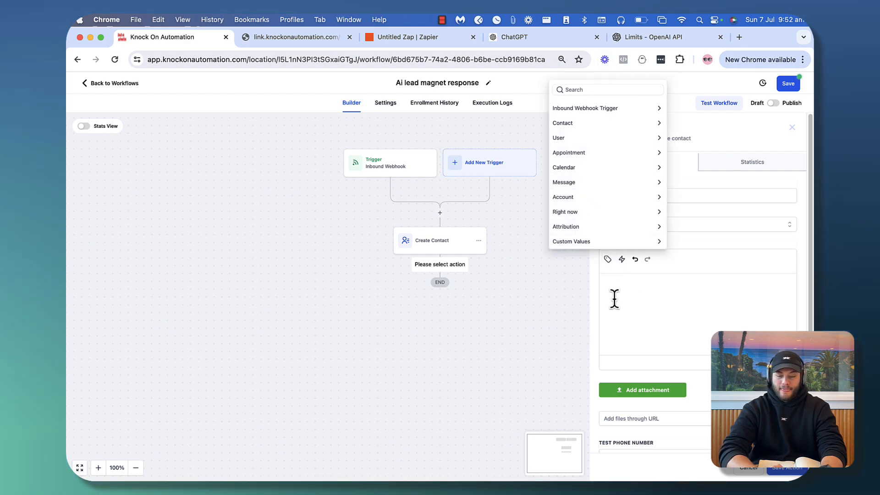
pyautogui.click(599, 241)
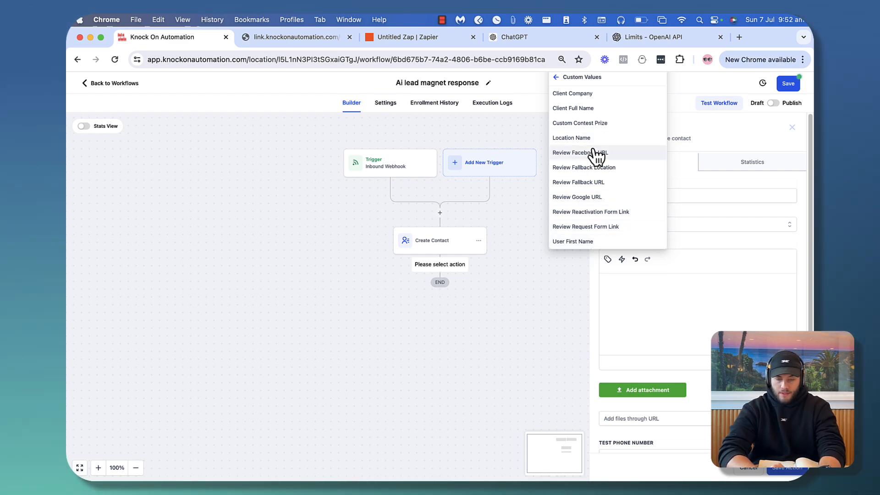
pyautogui.click(556, 78)
pyautogui.click(579, 108)
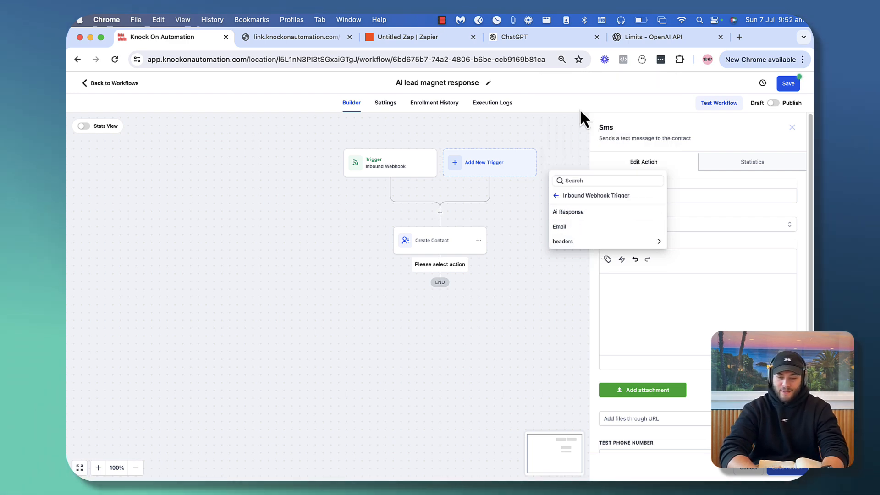
pyautogui.click(588, 212)
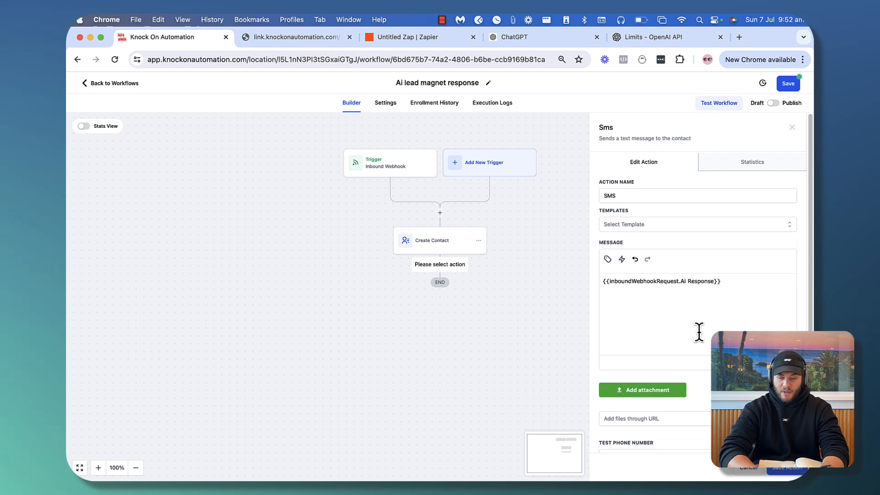
pyautogui.click(788, 468)
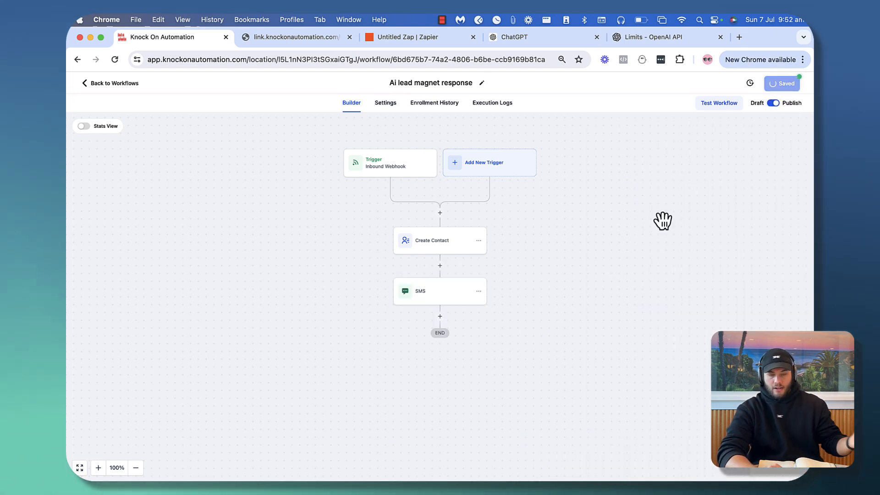
# Publish the Zap as version v1, then return to the blank form tab
pyautogui.click(417, 42)
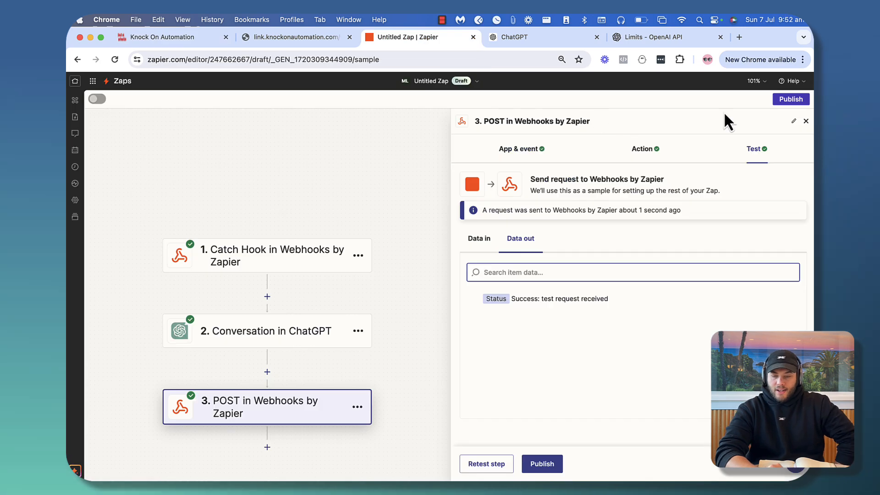
pyautogui.click(791, 99)
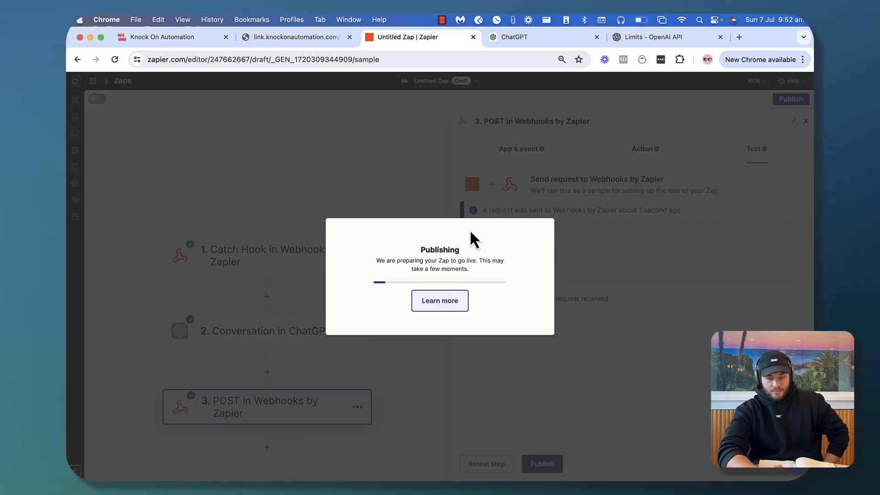
pyautogui.click(316, 38)
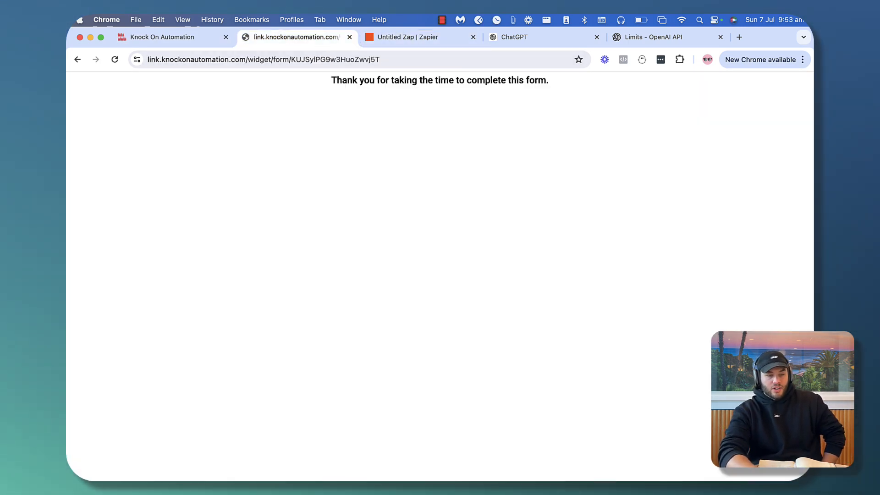
pyautogui.click(76, 63)
pyautogui.click(407, 39)
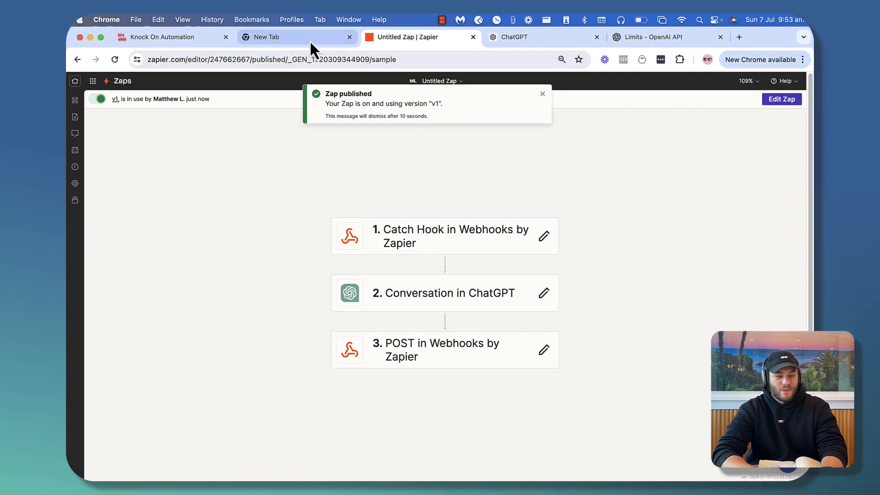
pyautogui.click(275, 40)
pyautogui.click(175, 39)
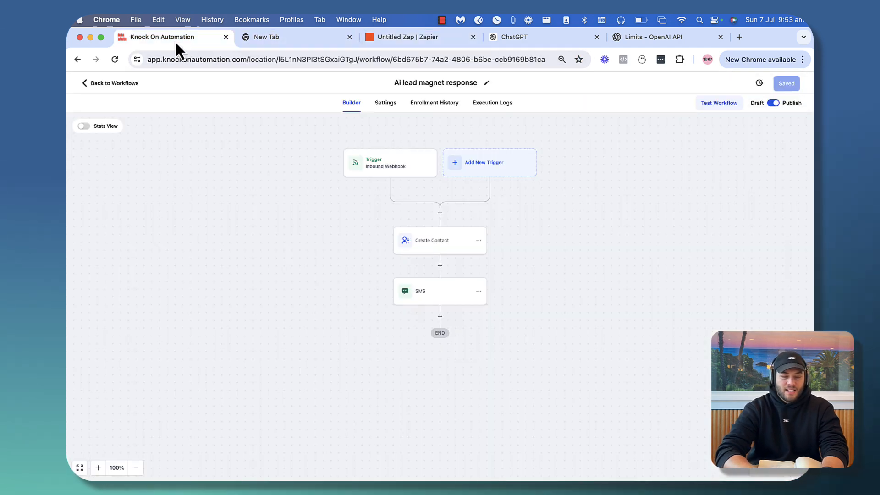
pyautogui.click(265, 36)
# Autofill the contact details and enter weight 110kg, height 6 foot 6 and age 30
pyautogui.click(96, 60)
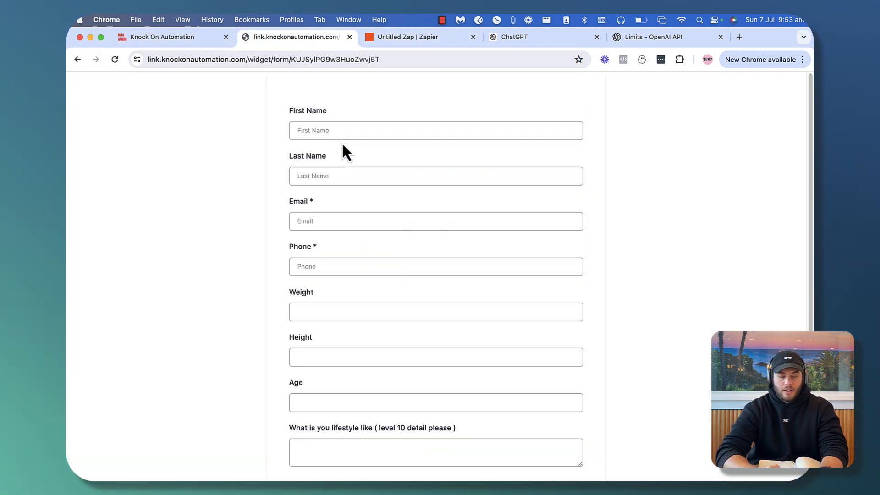
pyautogui.click(326, 131)
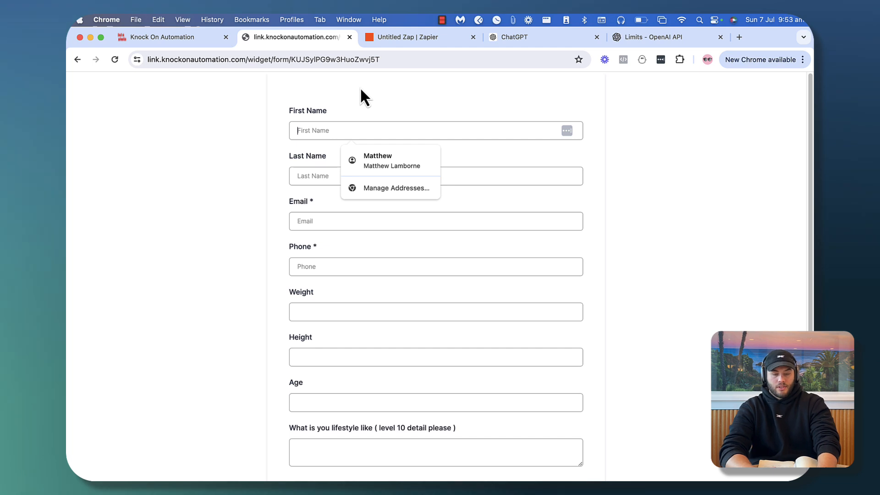
pyautogui.click(373, 160)
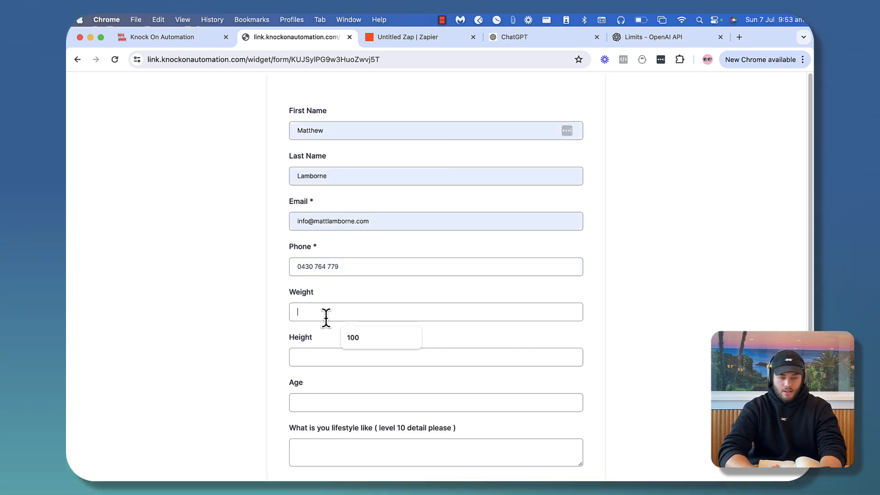
pyautogui.write('11')
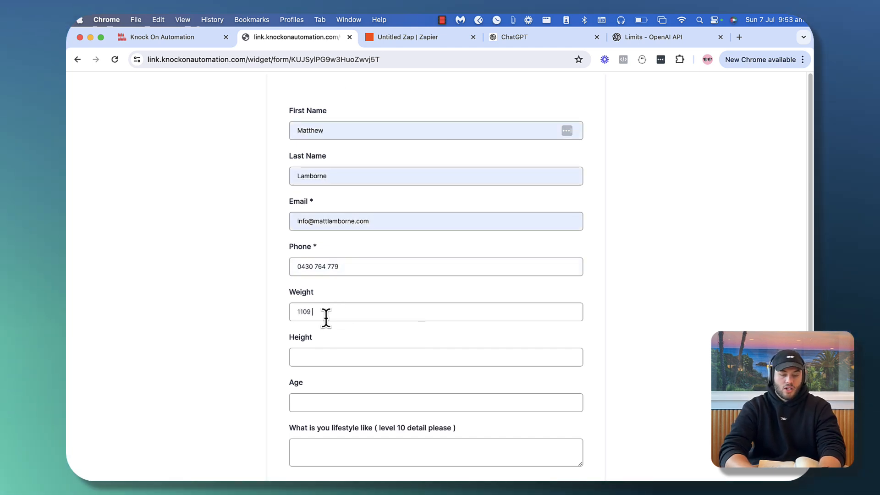
pyautogui.write('0kg')
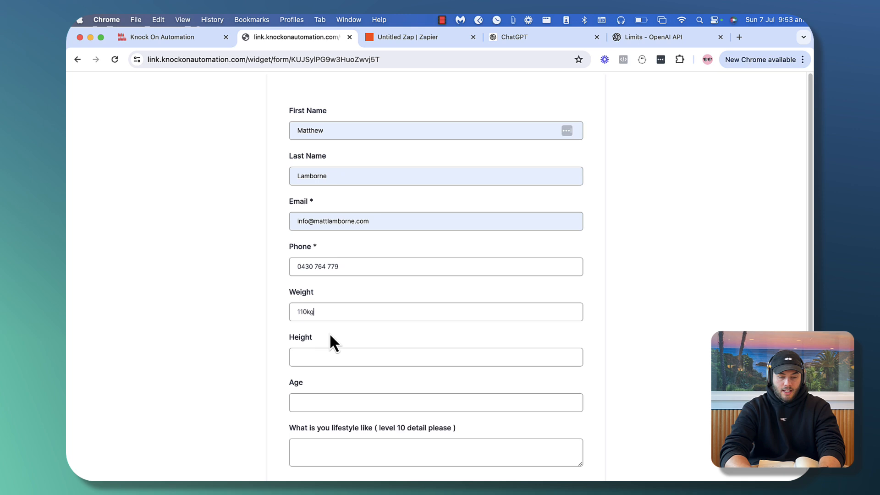
pyautogui.click(320, 362)
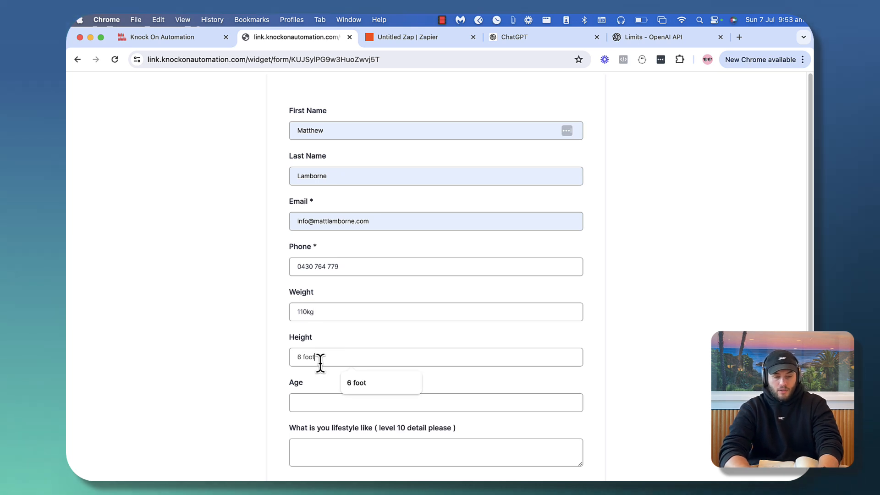
pyautogui.click(315, 408)
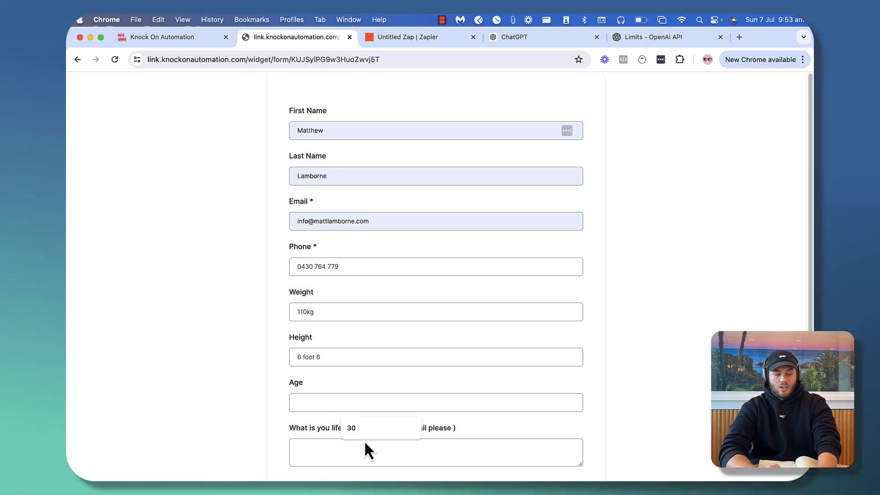
pyautogui.click(359, 428)
# Write the five-line lifestyle answer (no workouts, sitting all day, swimming okay) and submit
pyautogui.click(350, 446)
pyautogui.scroll(-3, 351, 447)
pyautogui.write('I')
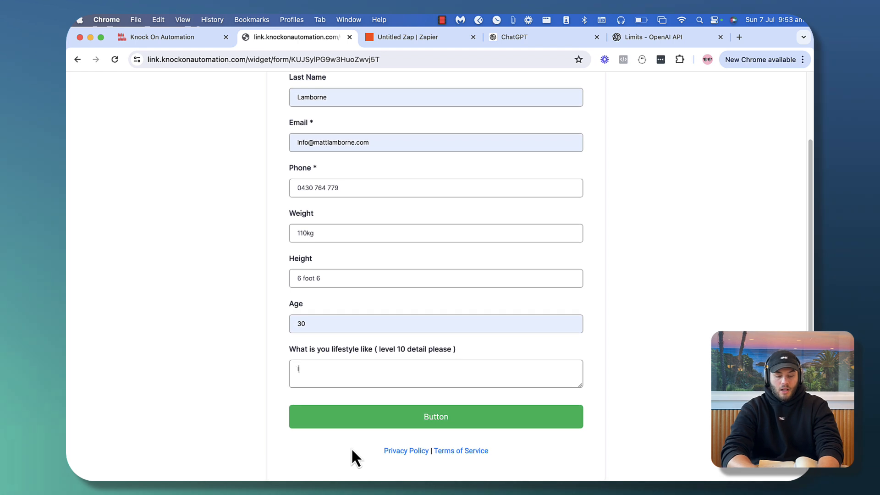
pyautogui.write(' spend no time ')
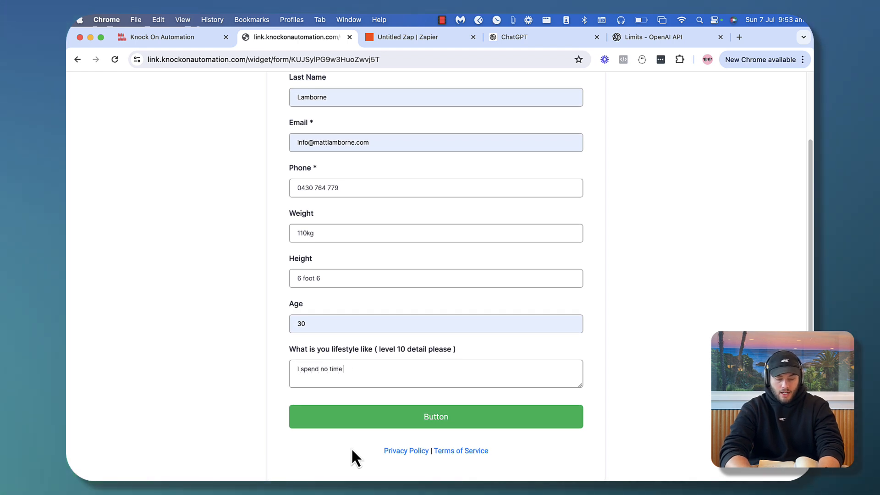
pyautogui.write('working out')
pyautogui.press('Return')
pyautogui.write('I s')
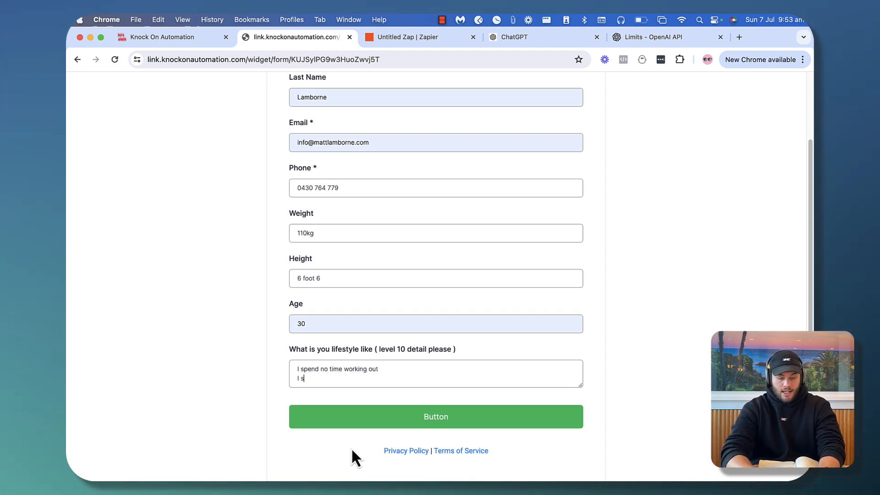
pyautogui.write('it down all day')
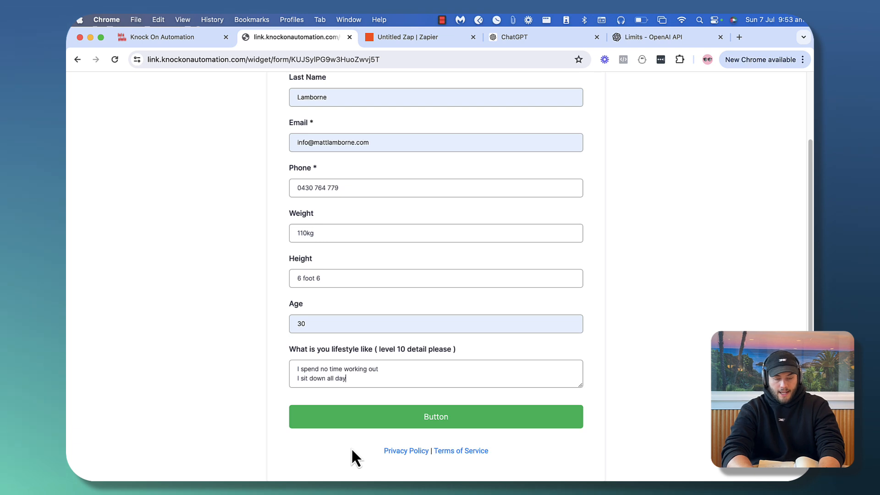
pyautogui.press('Return')
pyautogui.write('I really ')
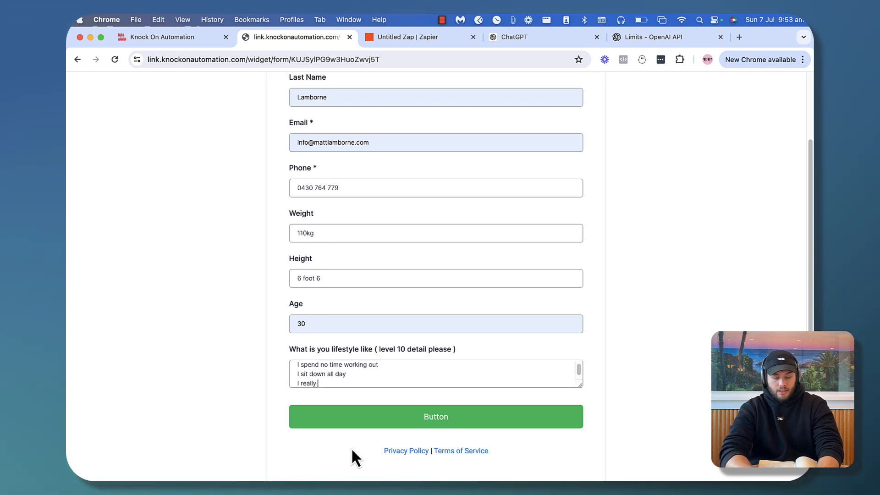
pyautogui.write('dont like going to th')
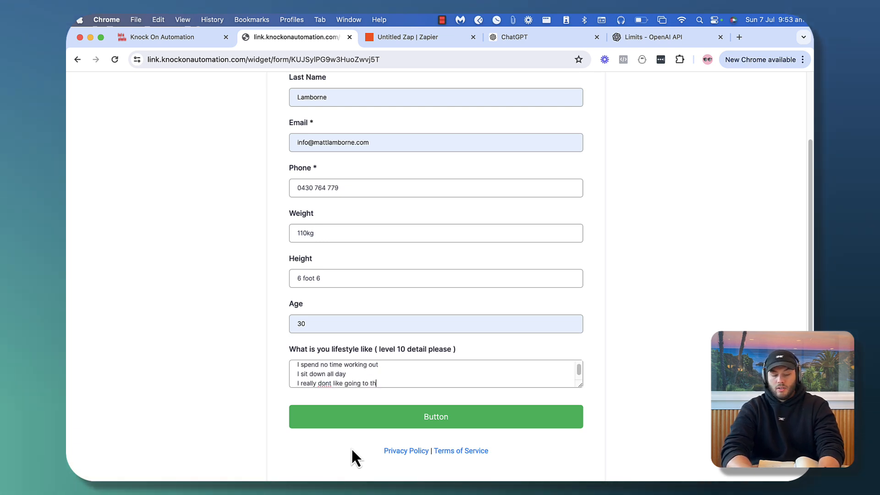
pyautogui.write('e gym')
pyautogui.press('Return')
pyautogui.write('I')
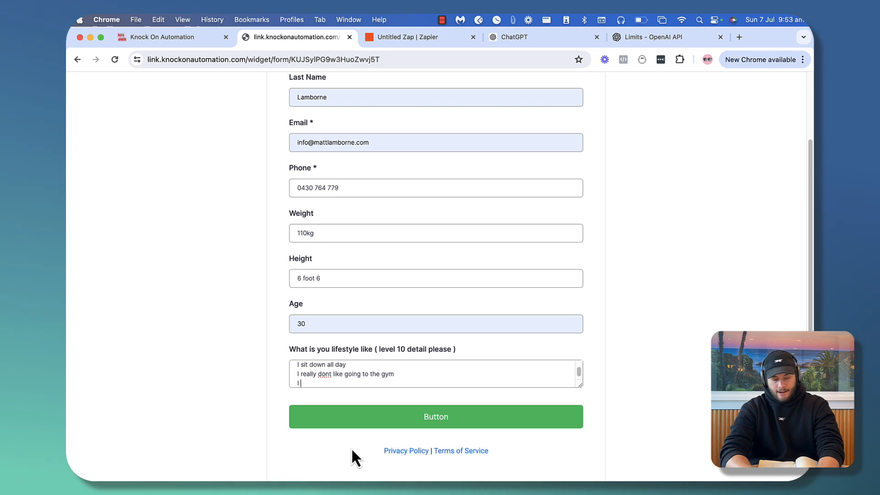
pyautogui.write(' really dont li')
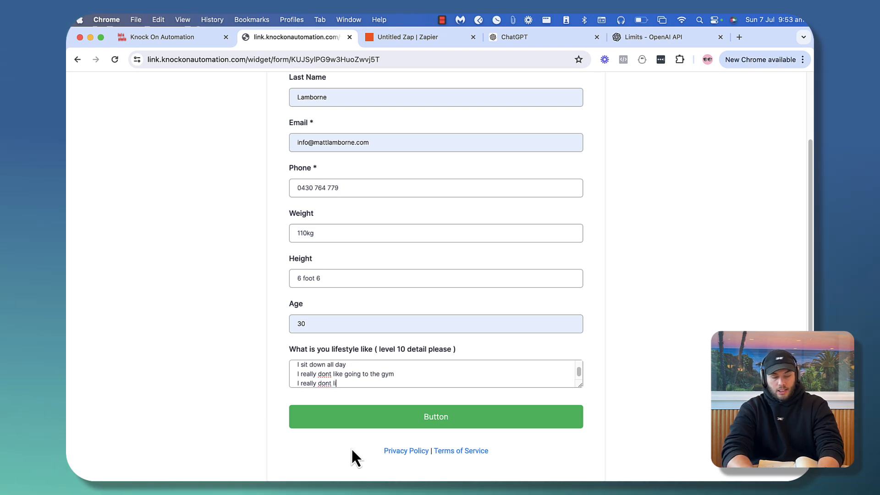
pyautogui.write('ke going for w')
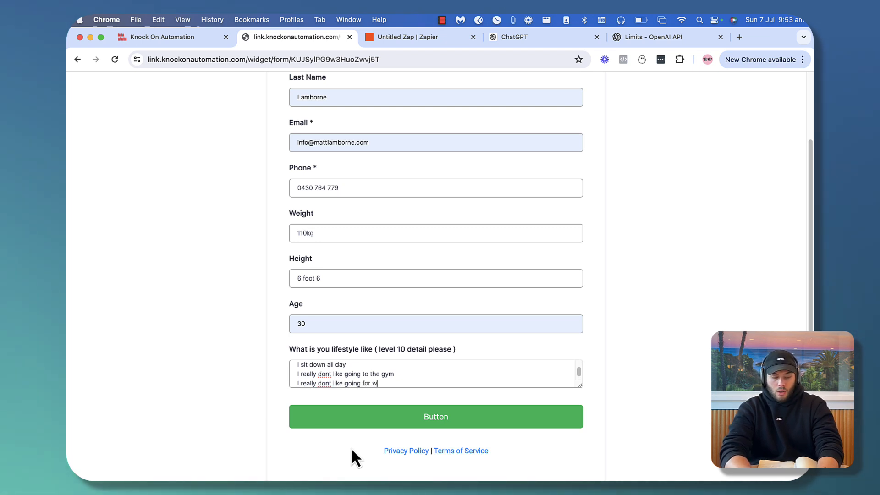
pyautogui.write('alks')
pyautogui.press('Return')
pyautogui.write('I dont m')
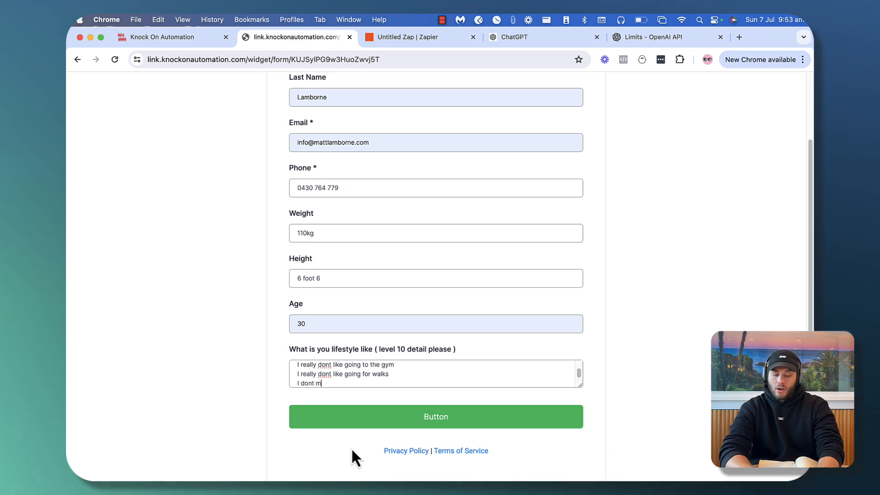
pyautogui.write('ind swimming tho')
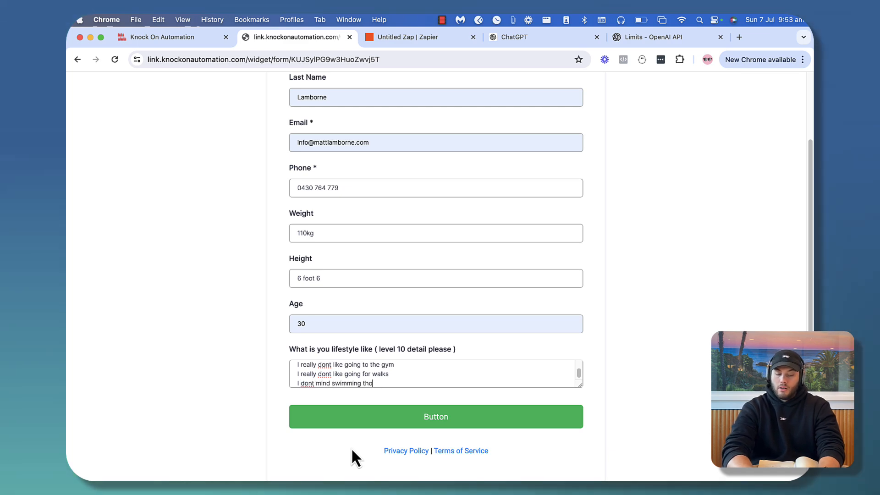
pyautogui.write('ugh')
pyautogui.click(330, 418)
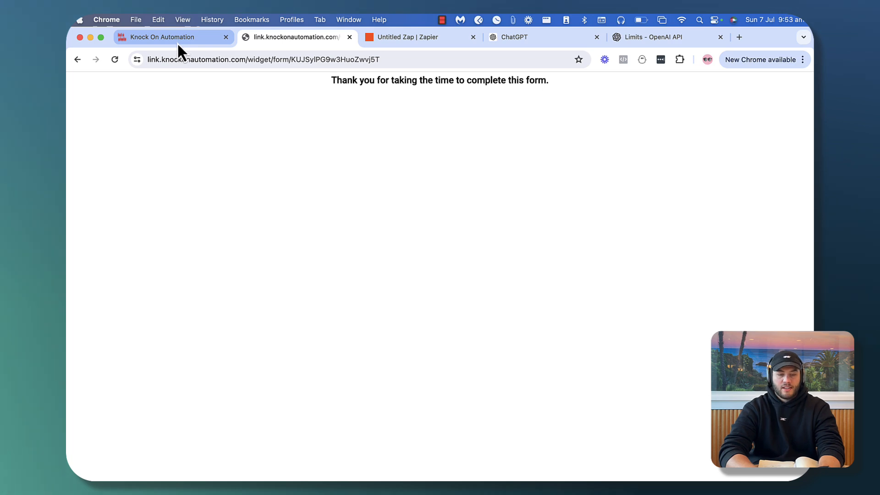
# Refresh Zapier's Zap runs to see the one Success run, then return to the workflow
pyautogui.click(396, 40)
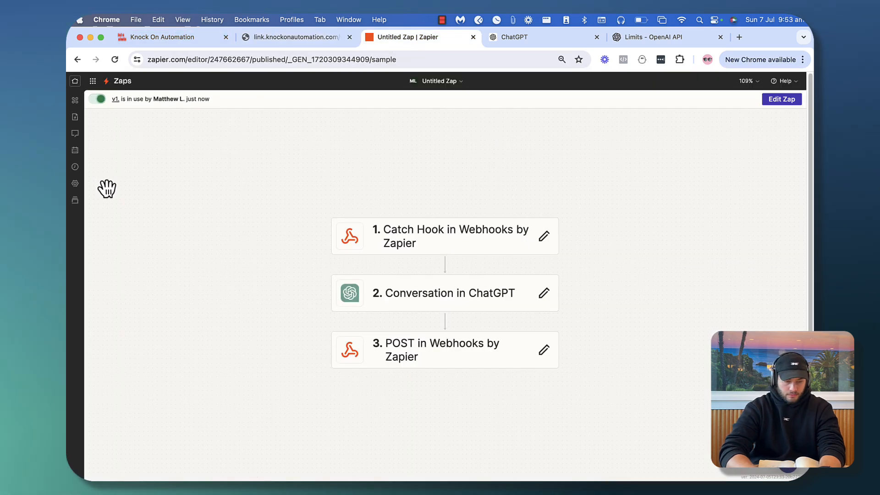
pyautogui.click(76, 167)
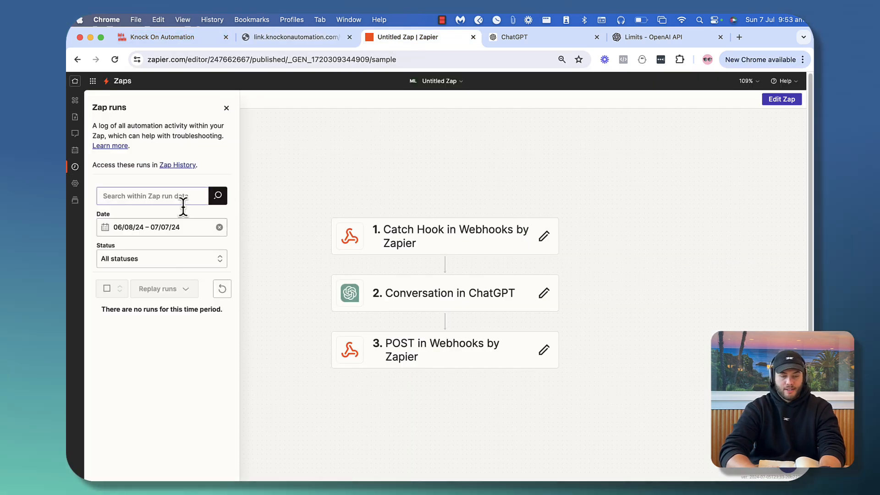
pyautogui.click(222, 289)
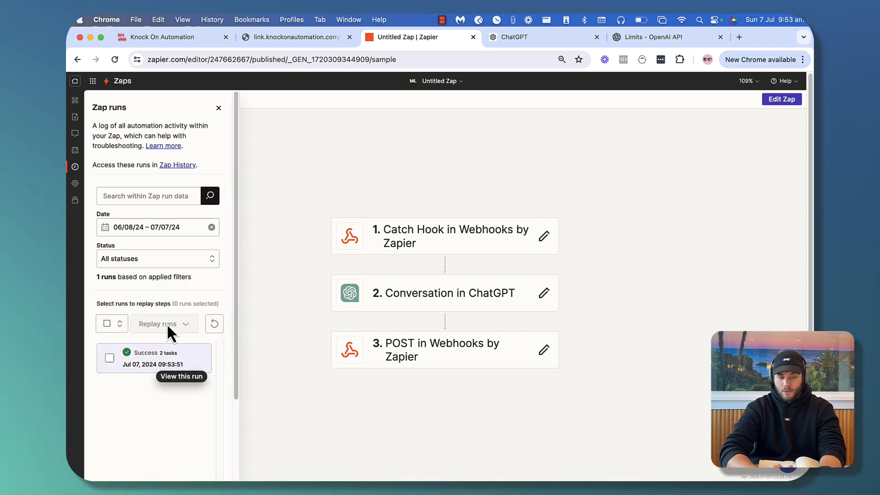
pyautogui.click(174, 40)
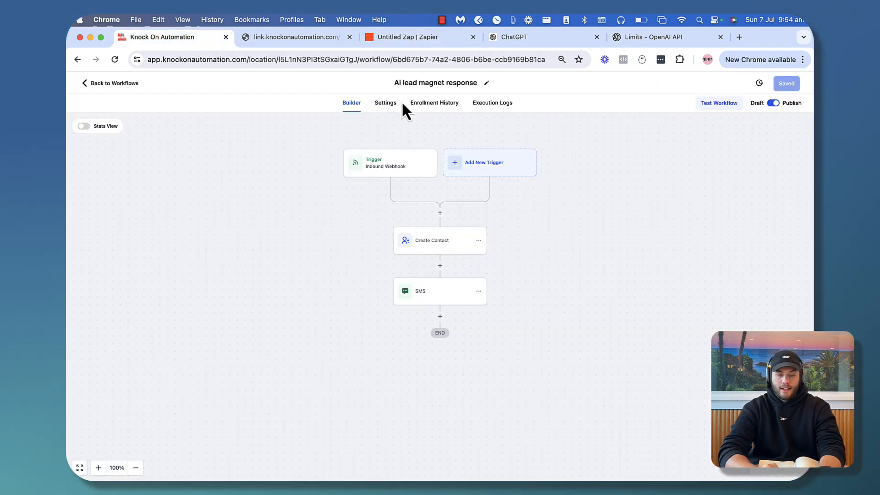
# Confirm in Enrollment History that one contact finished at the SMS step, then go back to the Workflow List
pyautogui.click(434, 103)
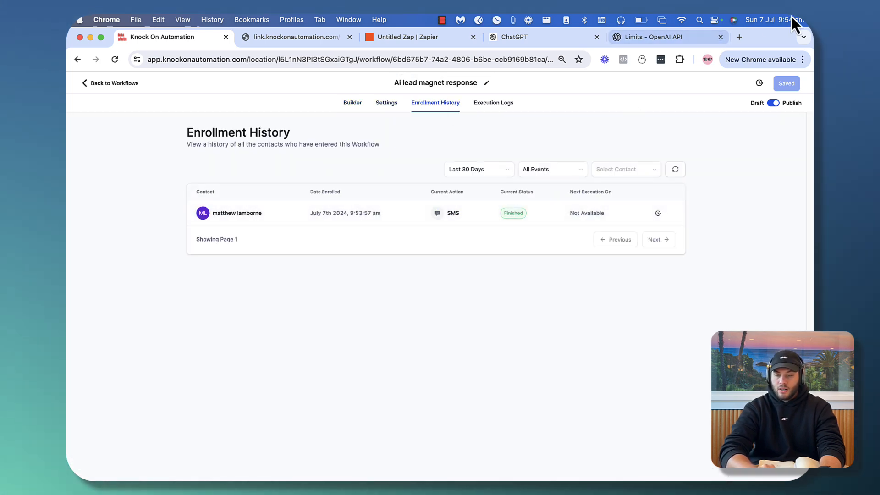
pyautogui.click(90, 85)
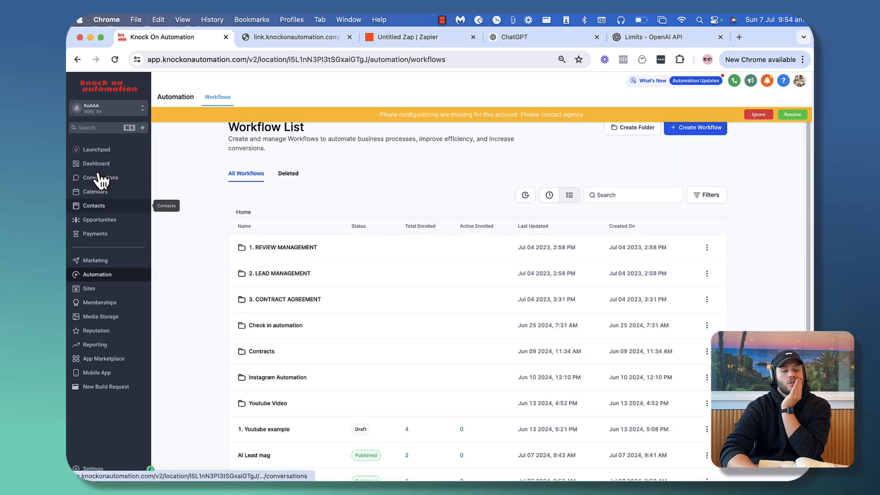
# Open the new contact's thread in Conversations, dismissing the phone-configuration warning and showing All conversations
pyautogui.click(98, 180)
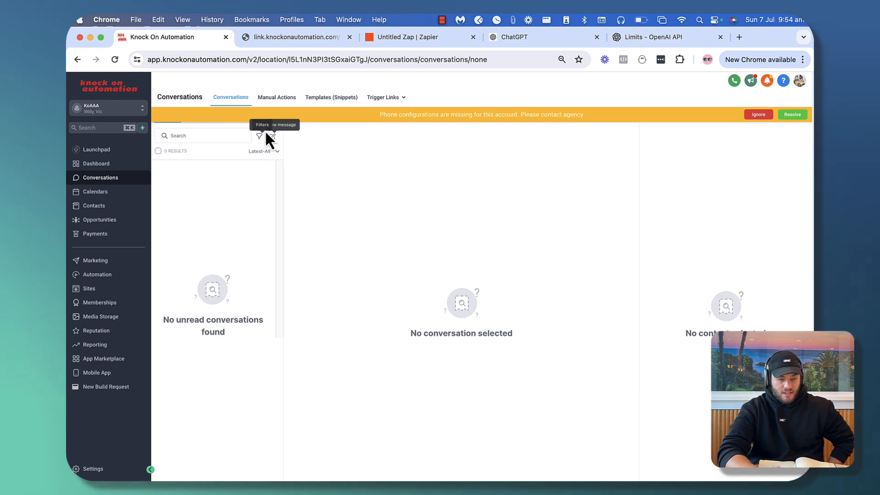
pyautogui.click(772, 116)
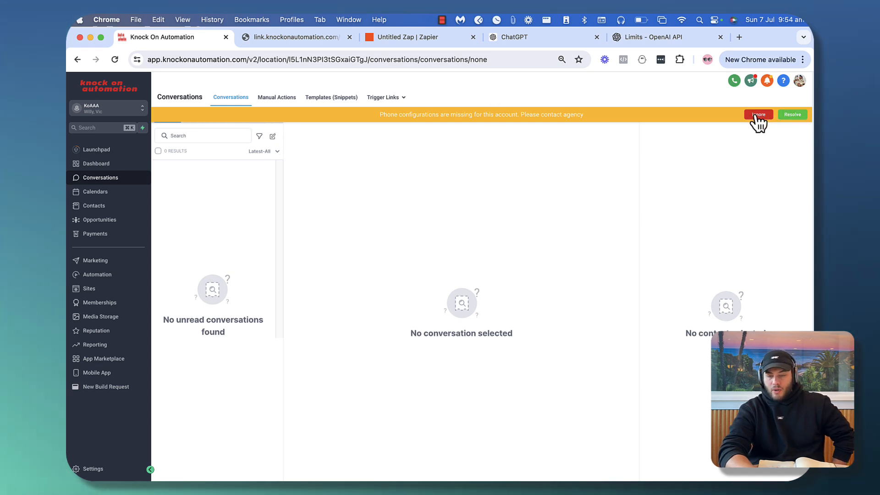
pyautogui.click(275, 118)
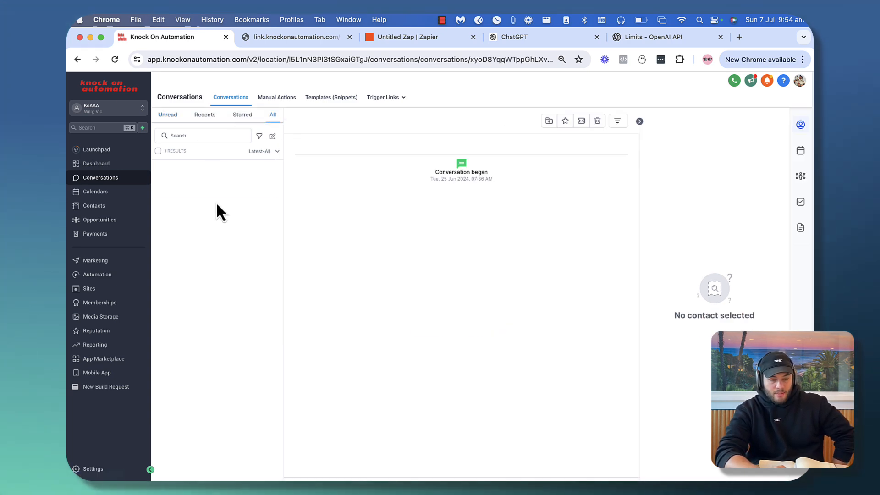
pyautogui.click(220, 184)
# Read through the AI-written weight-loss SMS, highlighting its macronutrient guidelines of about 2,400 calories per day
pyautogui.scroll(5, 527, 197)
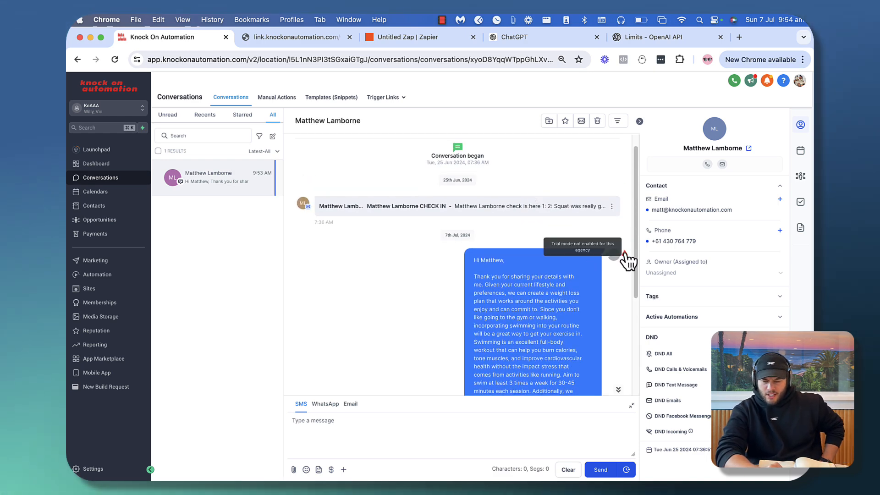
pyautogui.scroll(-3, 500, 303)
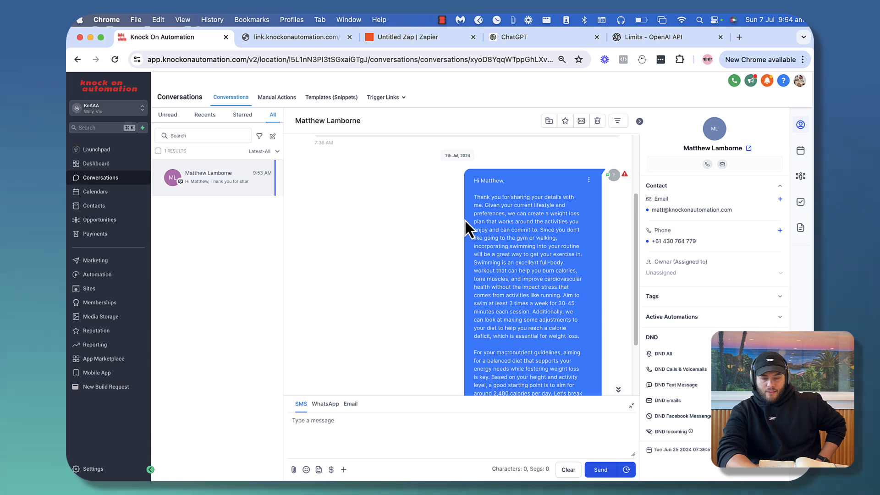
pyautogui.scroll(-1, 465, 221)
pyautogui.moveTo(474, 151); pyautogui.dragTo(567, 298)
pyautogui.click(444, 244)
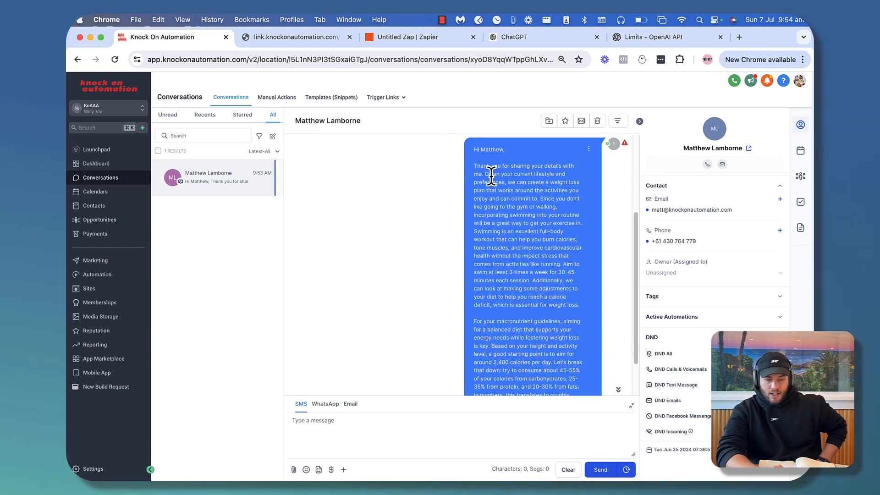
pyautogui.scroll(-1, 534, 188)
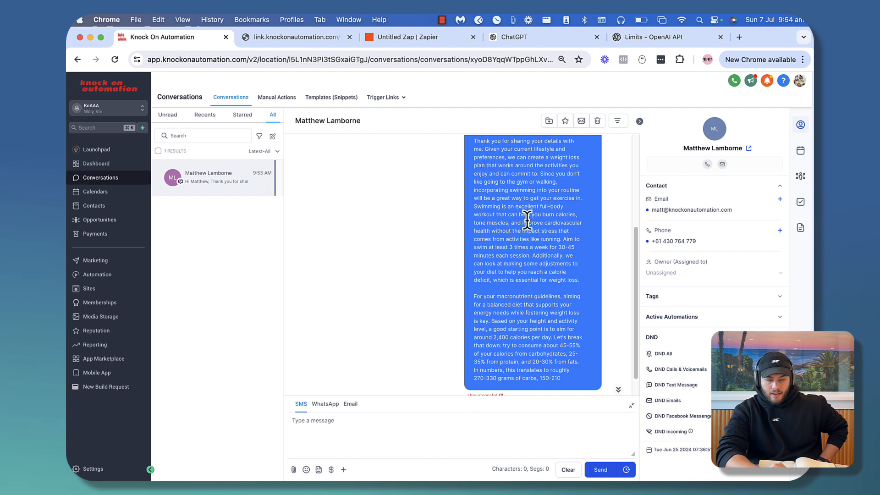
pyautogui.moveTo(475, 296); pyautogui.dragTo(581, 323)
pyautogui.click(502, 313)
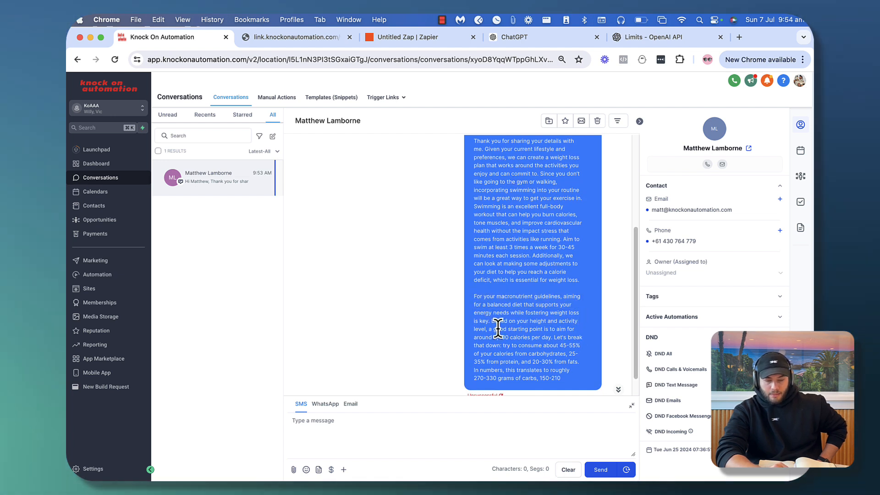
pyautogui.moveTo(497, 330); pyautogui.dragTo(474, 359)
pyautogui.click(359, 326)
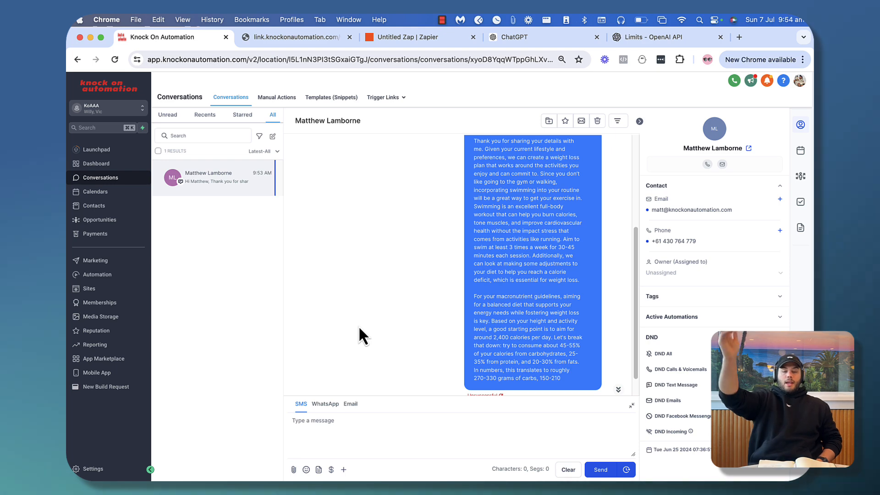